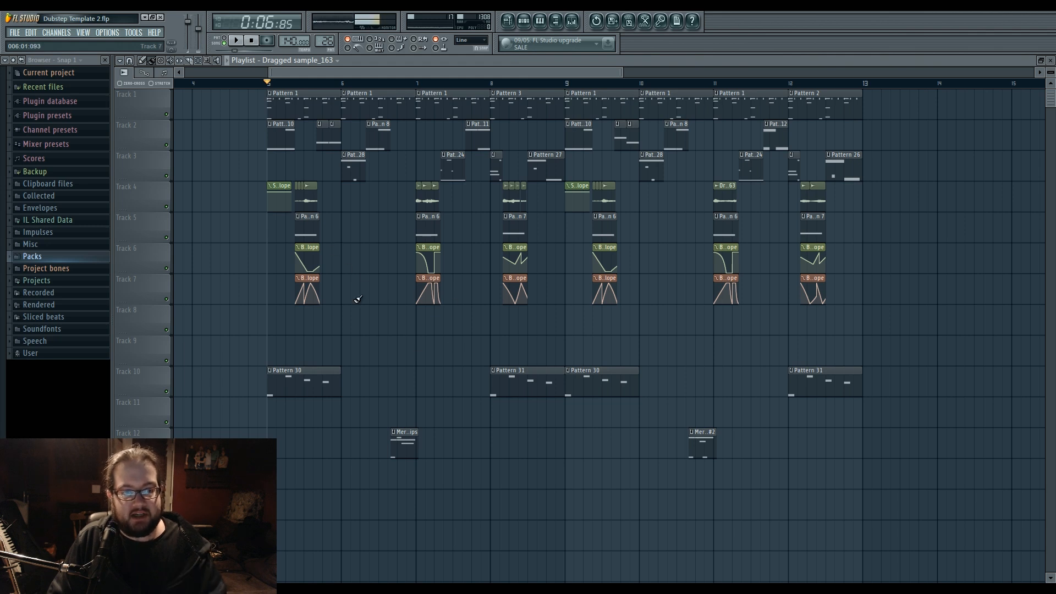
Highlight the stacked clip groups on Tracks 4 to 7 in the playlist, clear the selection, and play the arrangement
{"action": "left_click_drag", "start_coordinate": [350, 333], "coordinate": [295, 182]}
{"action": "left_click_drag", "start_coordinate": [460, 334], "coordinate": [395, 204]}
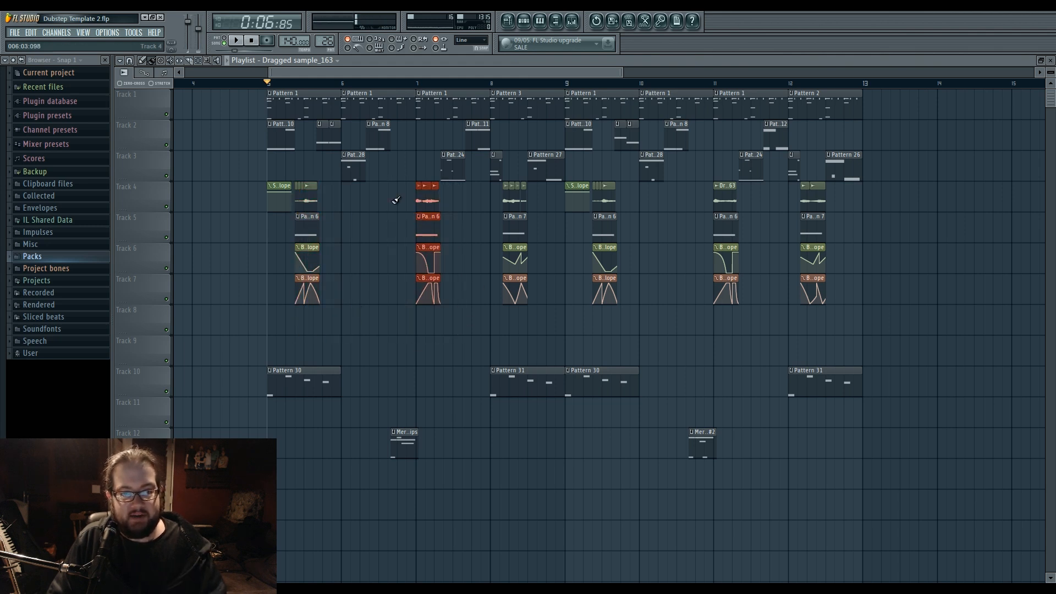
{"action": "left_click_drag", "start_coordinate": [532, 319], "coordinate": [485, 210]}
{"action": "left_click", "coordinate": [491, 245], "text": "ctrl"}
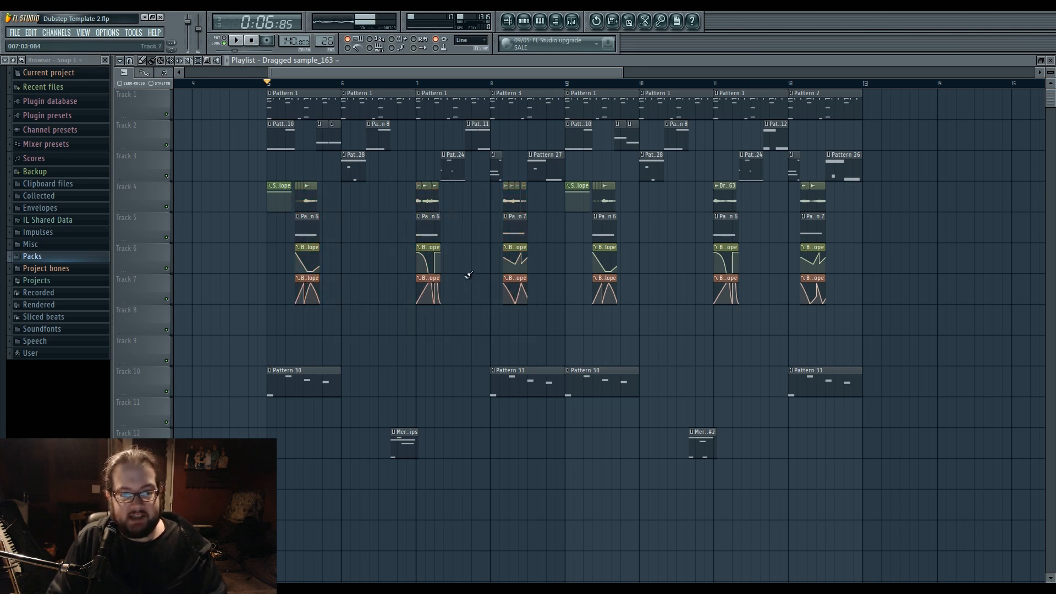
{"action": "left_click", "coordinate": [428, 249]}
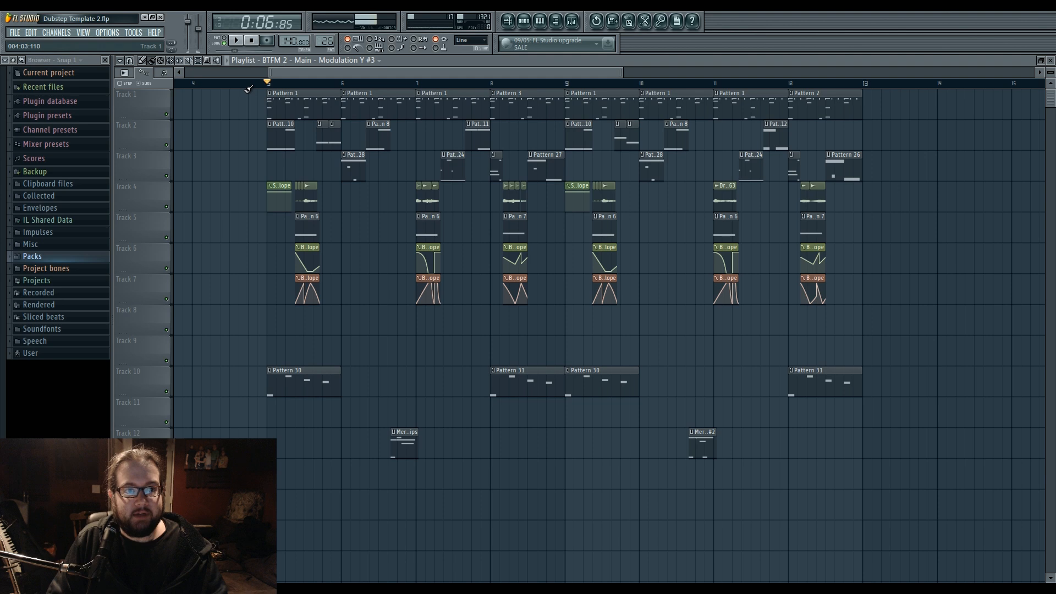
{"action": "key", "text": "space"}
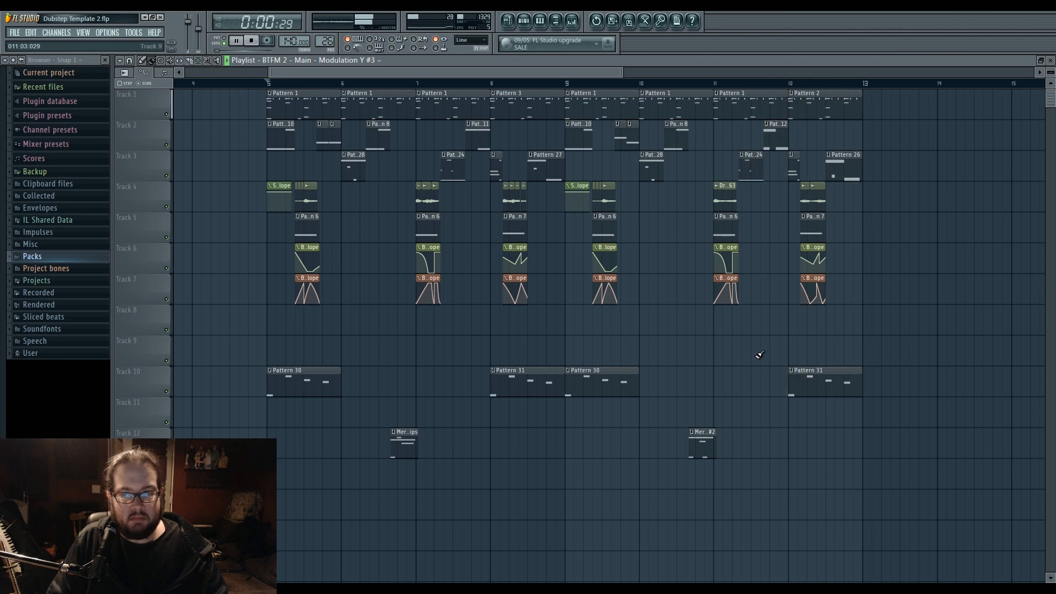
{"action": "key", "text": "space"}
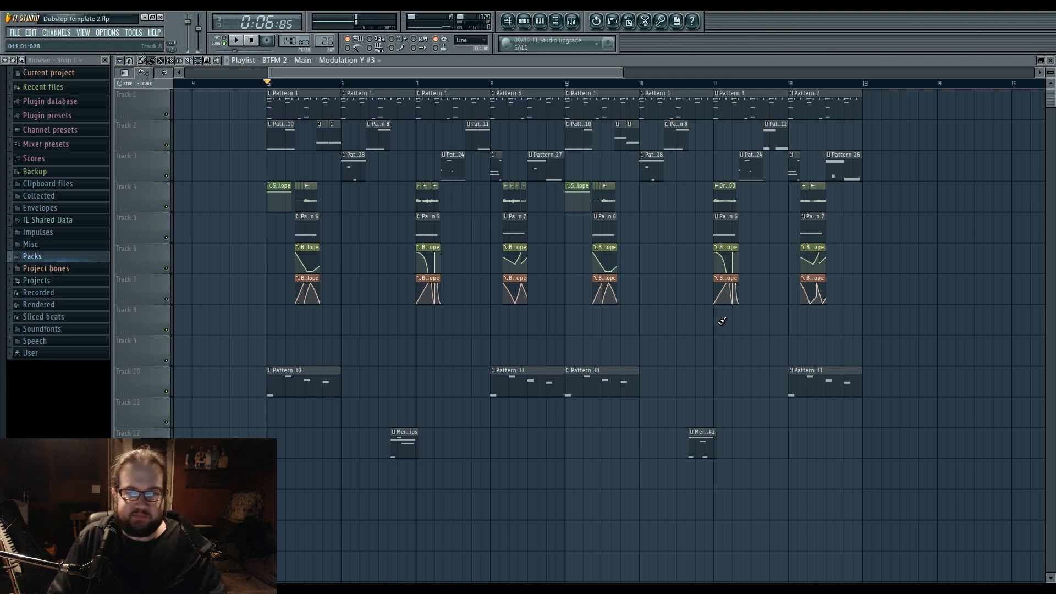
Copy the last clip group on Tracks 4 to 7, with Pattern 7 and its two automation clips, to the start of bar 14
{"action": "scroll", "coordinate": [721, 321], "scroll_direction": "right", "scroll_amount": 3}
{"action": "left_click_drag", "start_coordinate": [702, 333], "coordinate": [790, 220]}
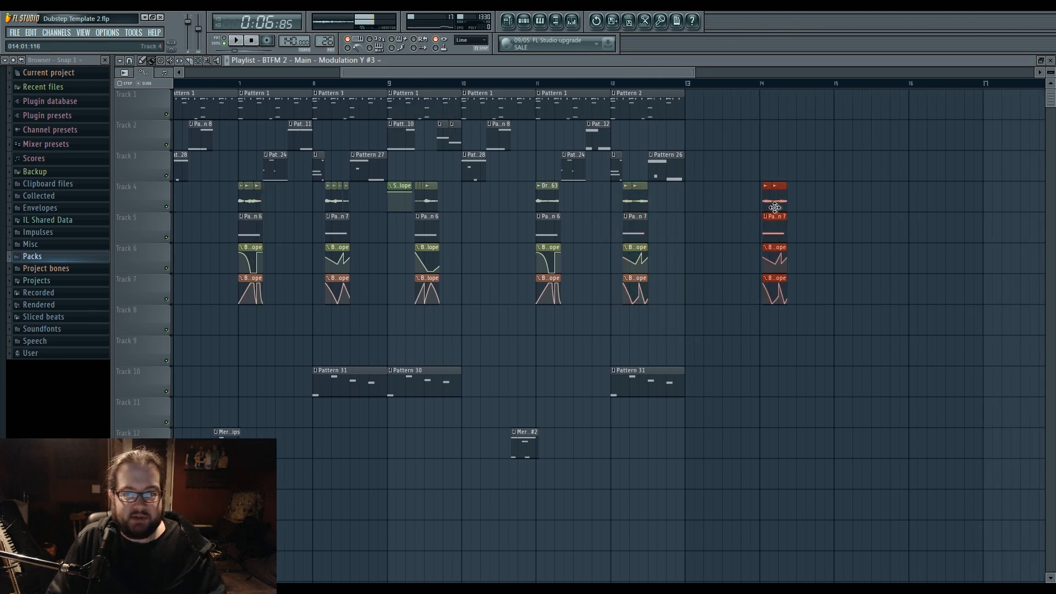
{"action": "scroll", "coordinate": [789, 220], "scroll_direction": "up", "scroll_amount": 3}
{"action": "scroll", "coordinate": [856, 290], "scroll_direction": "right", "scroll_amount": 3}
{"action": "left_click_drag", "start_coordinate": [524, 231], "coordinate": [511, 231]}
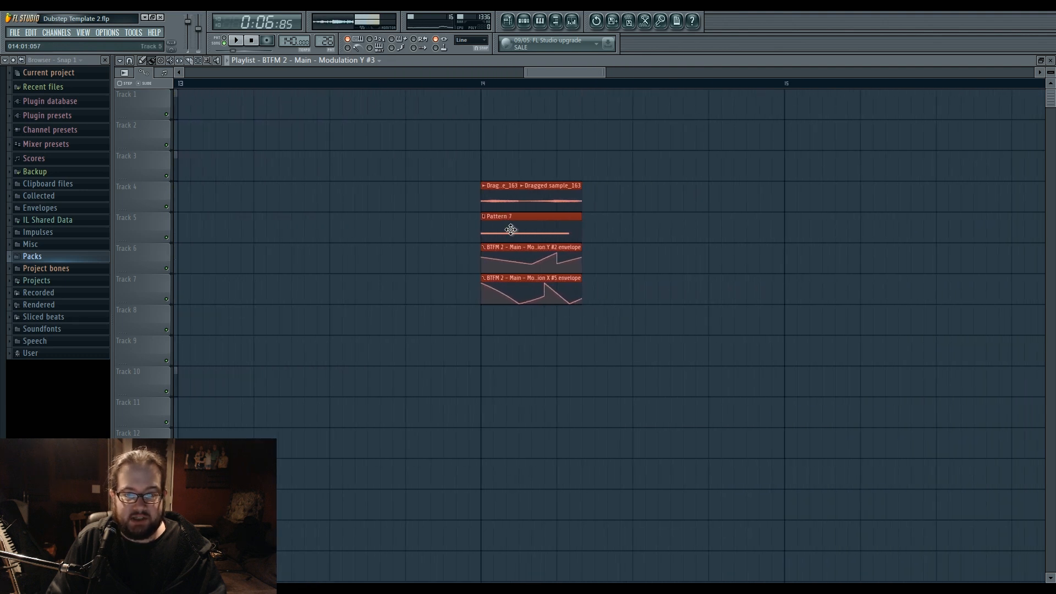
{"action": "left_click", "coordinate": [446, 237], "text": "ctrl"}
Set the playback range over the copied clips at bar 14 and play that loop with the mixer showing
{"action": "left_click_drag", "start_coordinate": [482, 84], "coordinate": [579, 87]}
{"action": "left_click", "coordinate": [524, 21]}
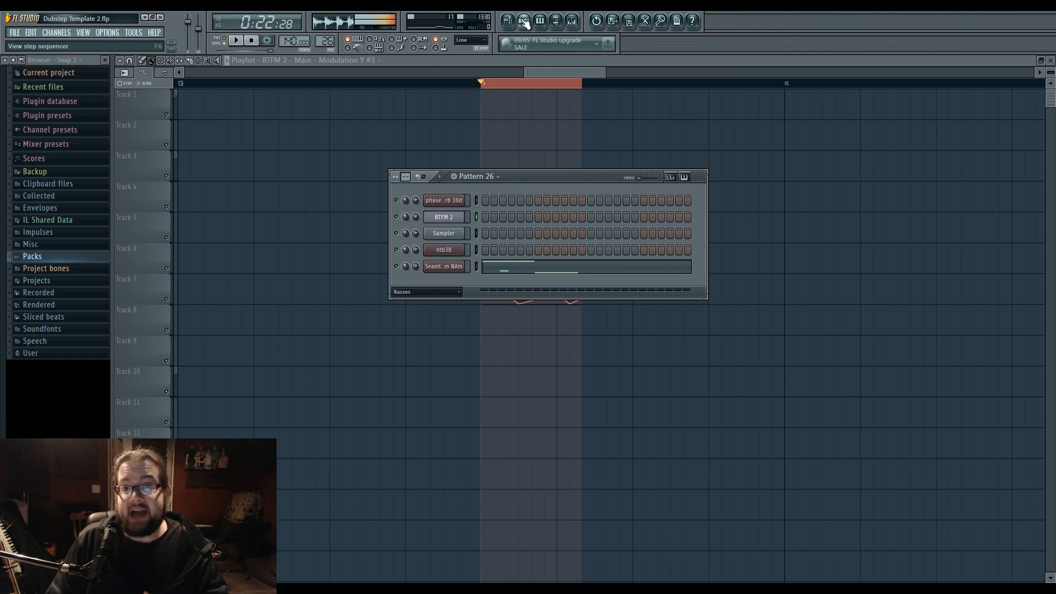
{"action": "left_click", "coordinate": [572, 21]}
{"action": "key", "text": "space"}
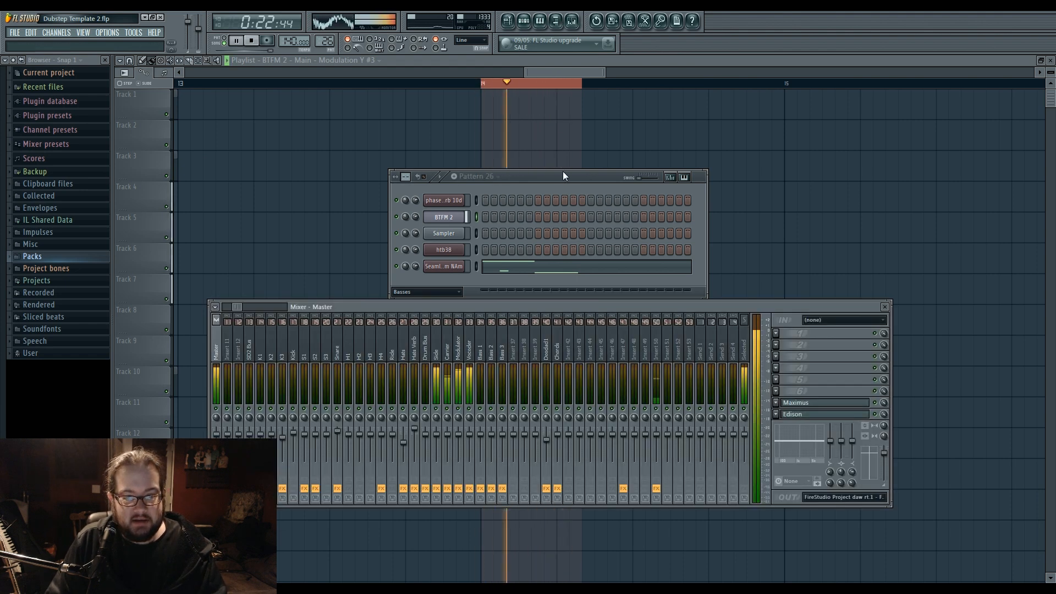
{"action": "key", "text": "space"}
{"action": "key", "text": "F12"}
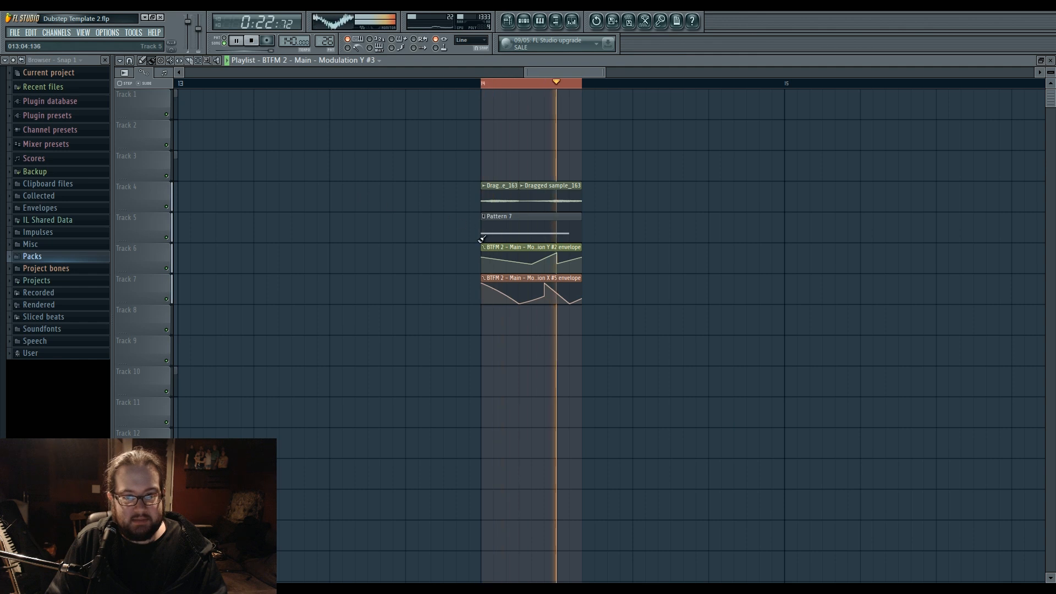
Make the BTFM 2 Modulation X and Modulation Y automation clips in the bar 14 group unique
{"action": "left_click", "coordinate": [483, 279]}
{"action": "left_click", "coordinate": [513, 338]}
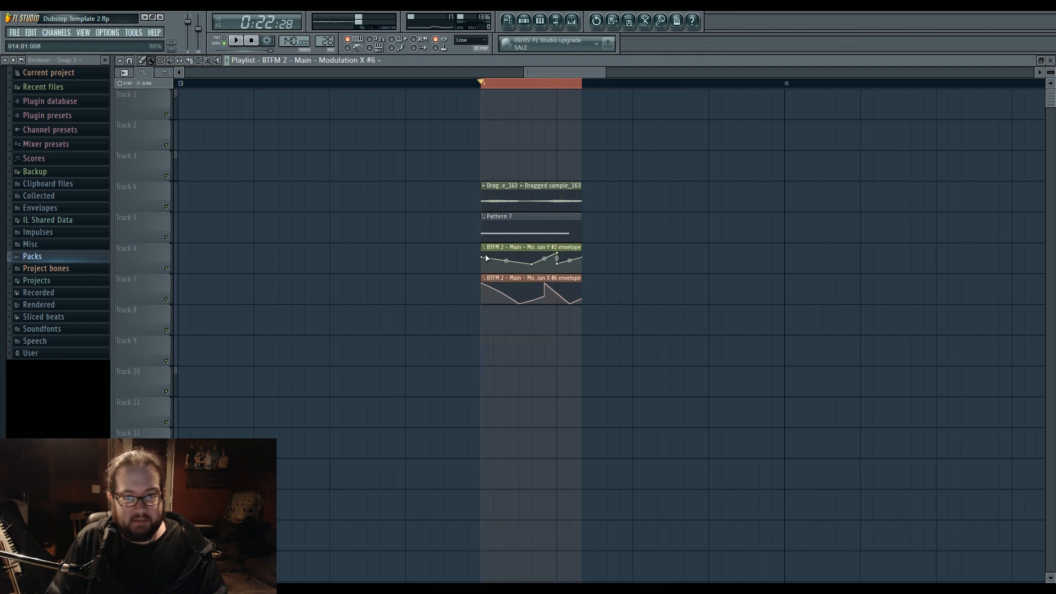
{"action": "left_click", "coordinate": [484, 248]}
{"action": "left_click", "coordinate": [509, 309]}
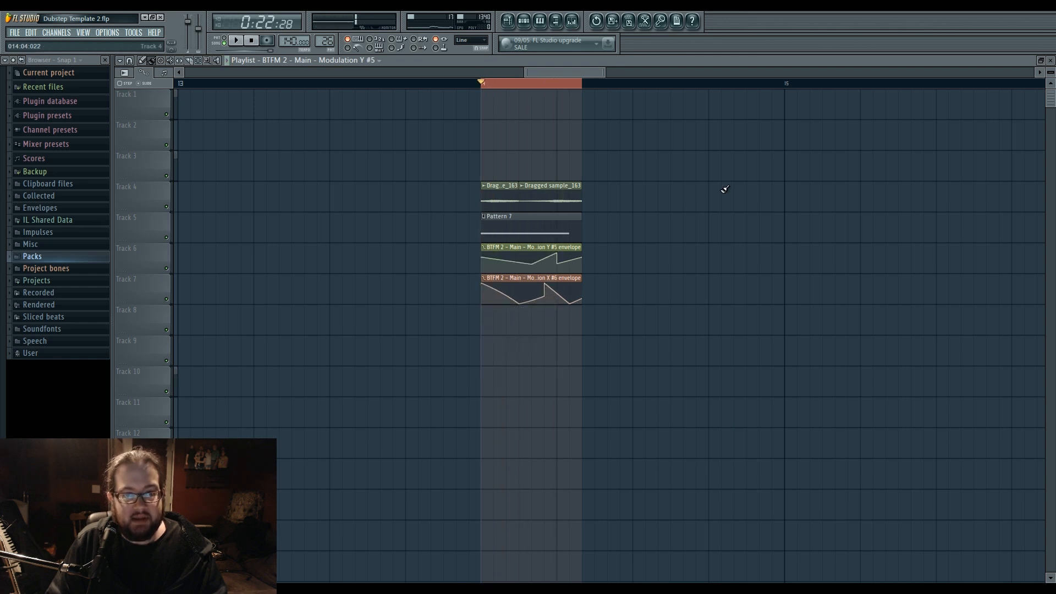
Show the Carrier mixer track and open the BTFM 2 Sytrus synth from the Basses channel group
{"action": "left_click", "coordinate": [568, 18]}
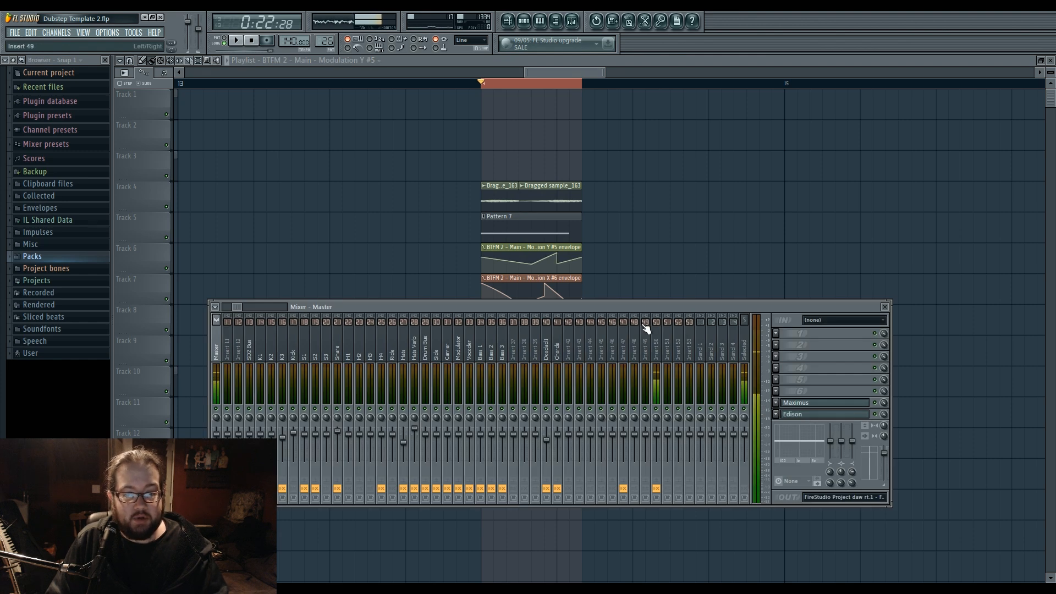
{"action": "left_click", "coordinate": [448, 352]}
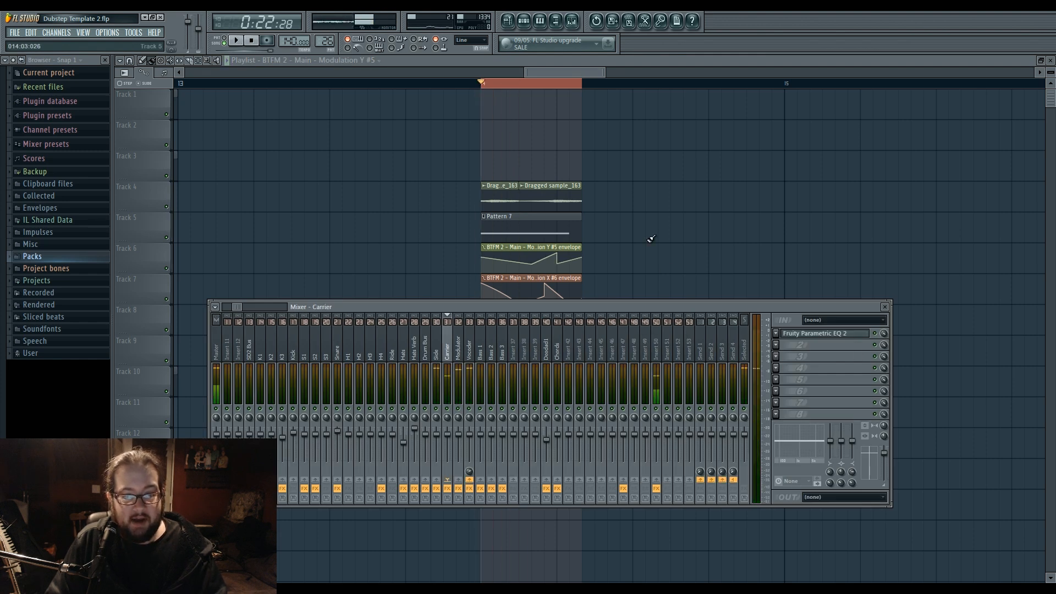
{"action": "left_click", "coordinate": [529, 18]}
{"action": "left_click", "coordinate": [431, 440]}
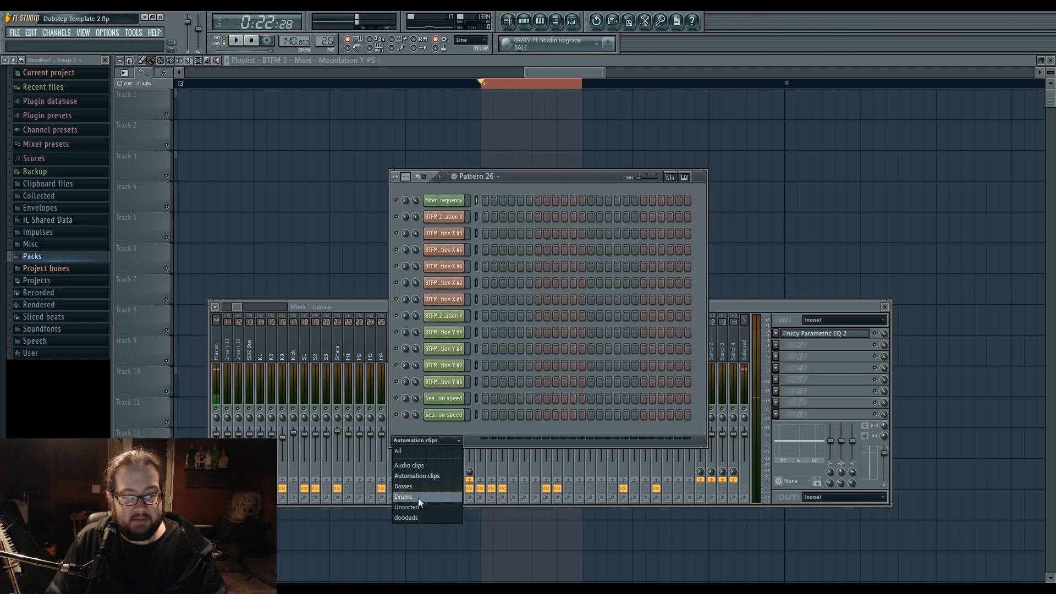
{"action": "left_click", "coordinate": [421, 487]}
{"action": "key", "text": "space"}
{"action": "left_click", "coordinate": [459, 220]}
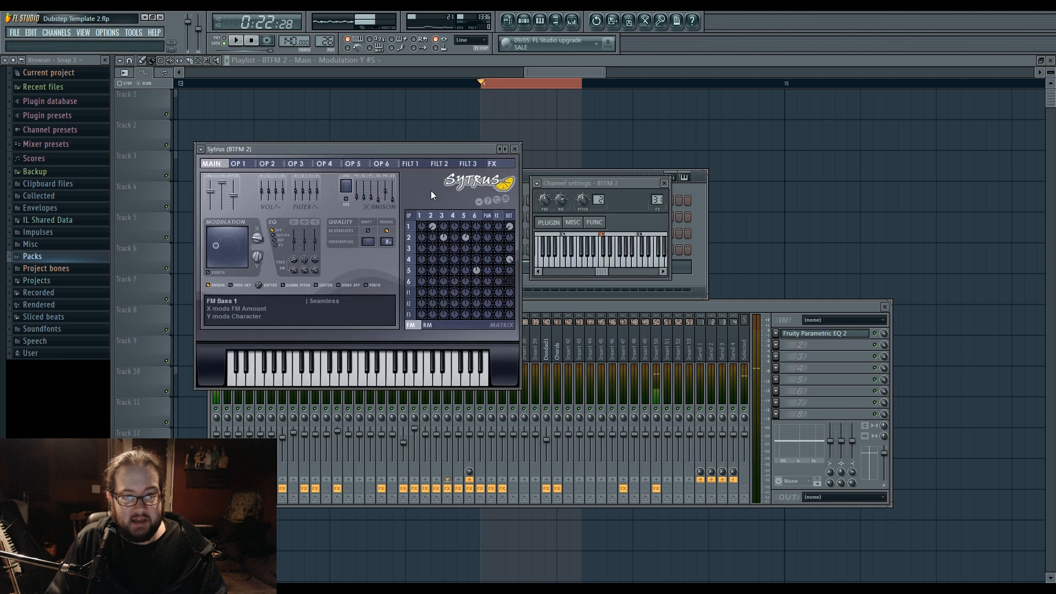
{"action": "key", "text": "space"}
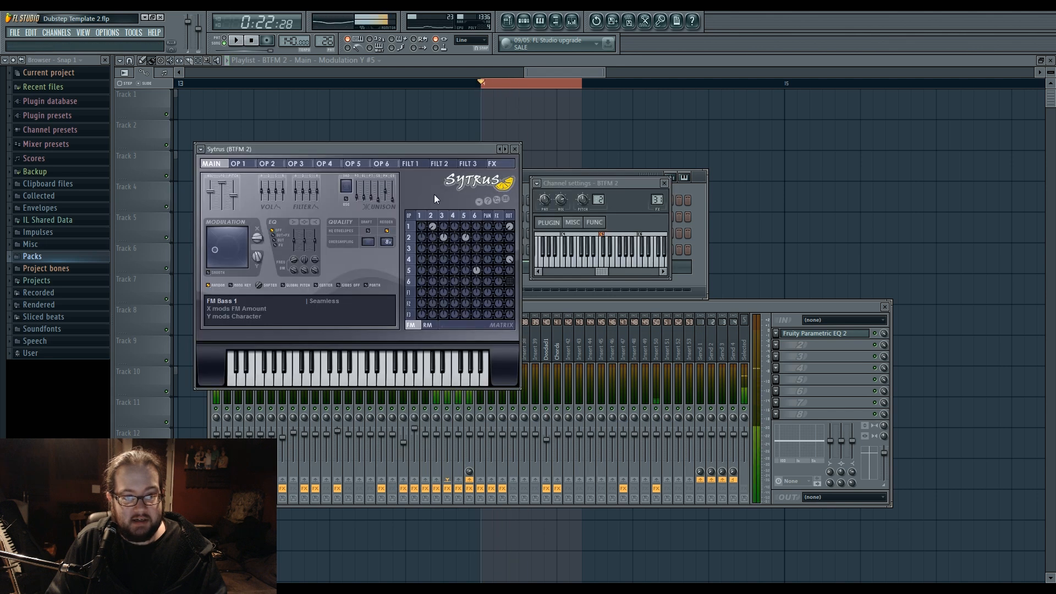
Examine the Modulator, Vocoder and Insert 50 mixer tracks in turn, playing the loop to watch their levels
{"action": "left_click", "coordinate": [583, 309]}
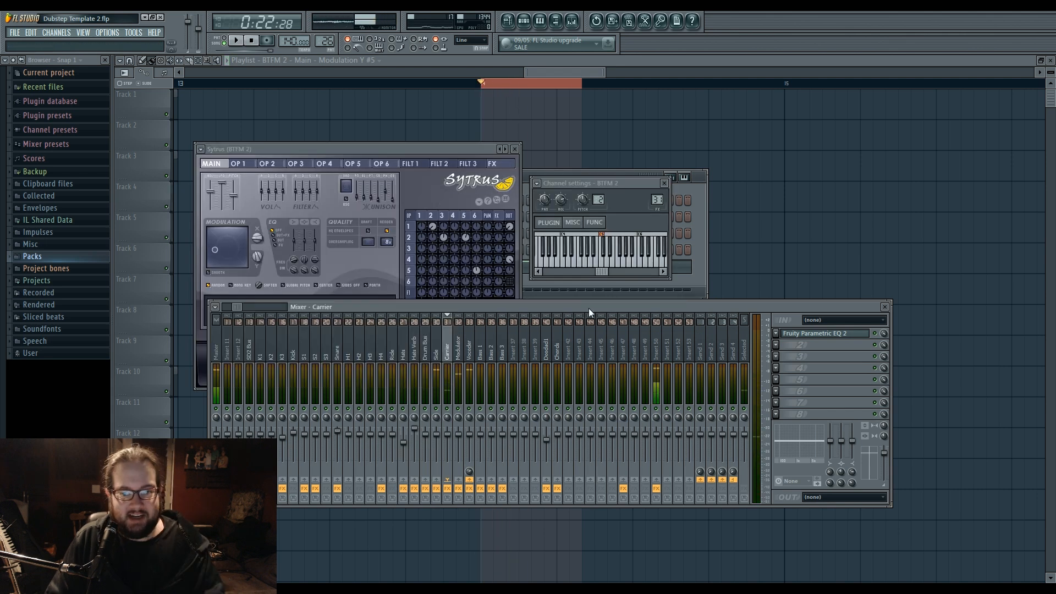
{"action": "left_click", "coordinate": [461, 338]}
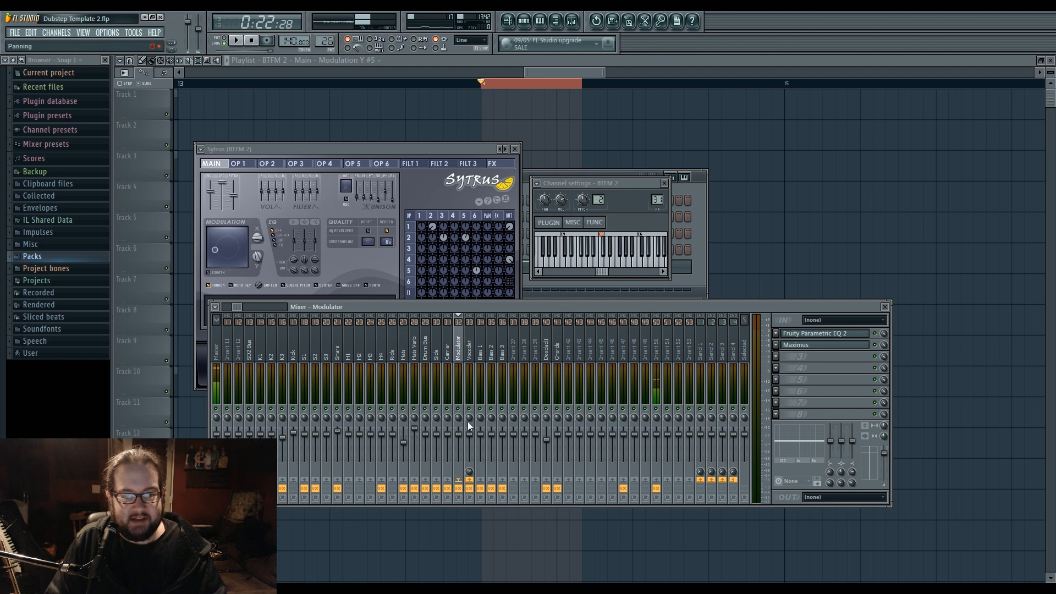
{"action": "left_click", "coordinate": [469, 355]}
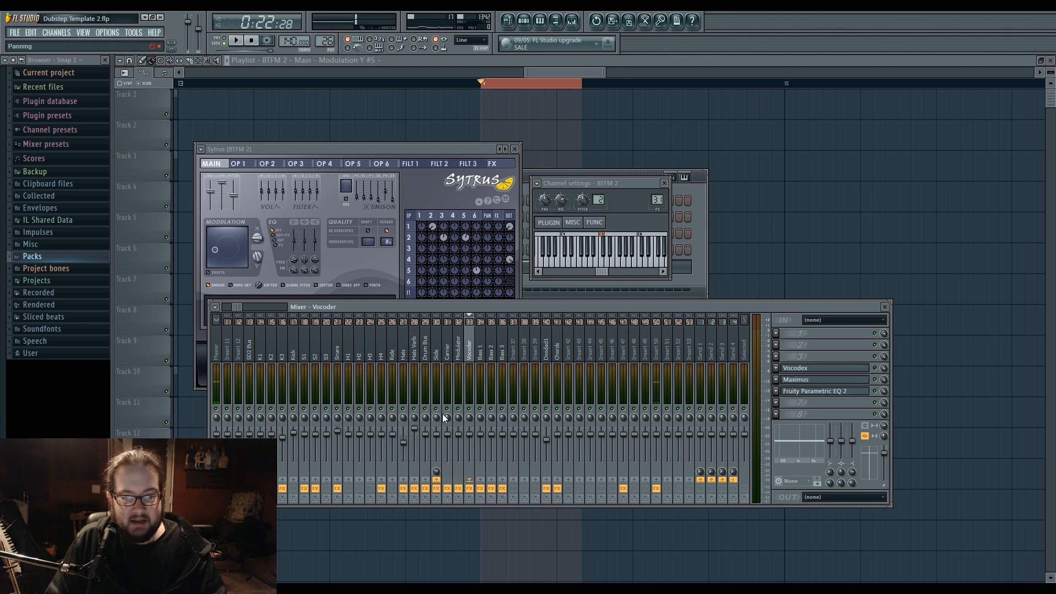
{"action": "key", "text": "space"}
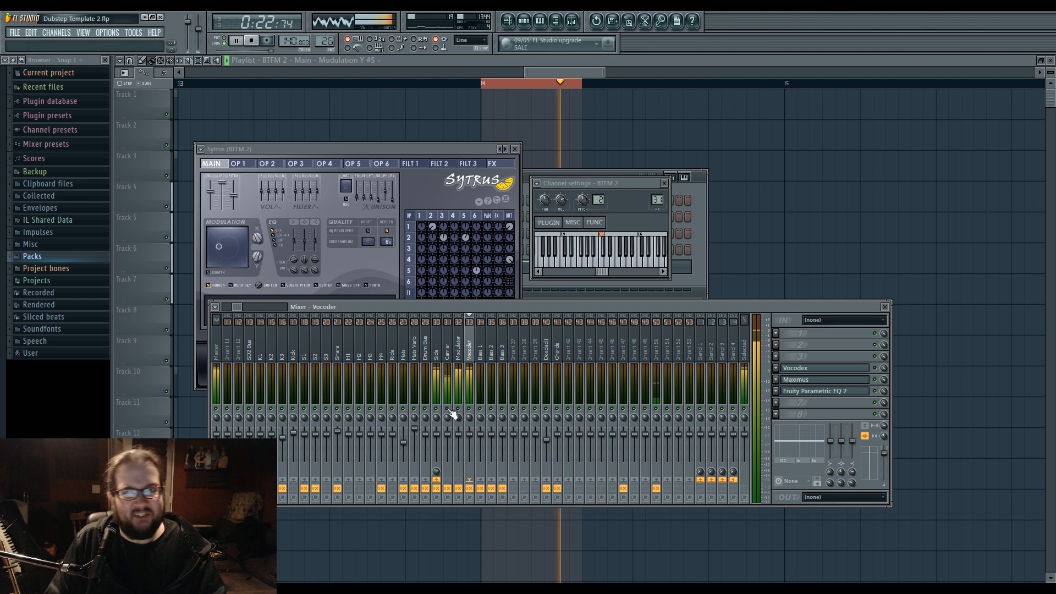
{"action": "key", "text": "space"}
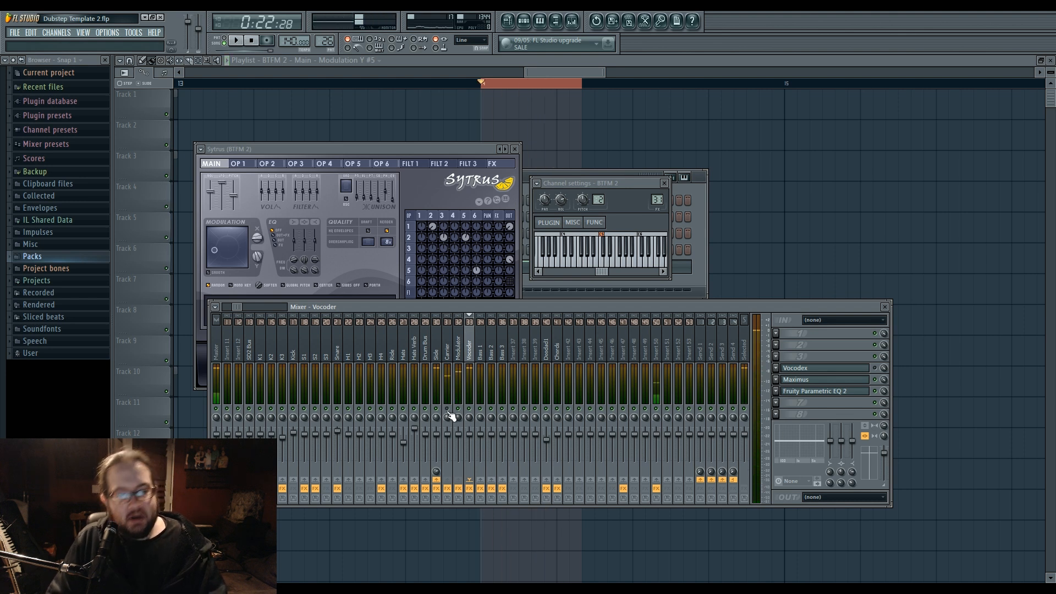
{"action": "left_click", "coordinate": [658, 346]}
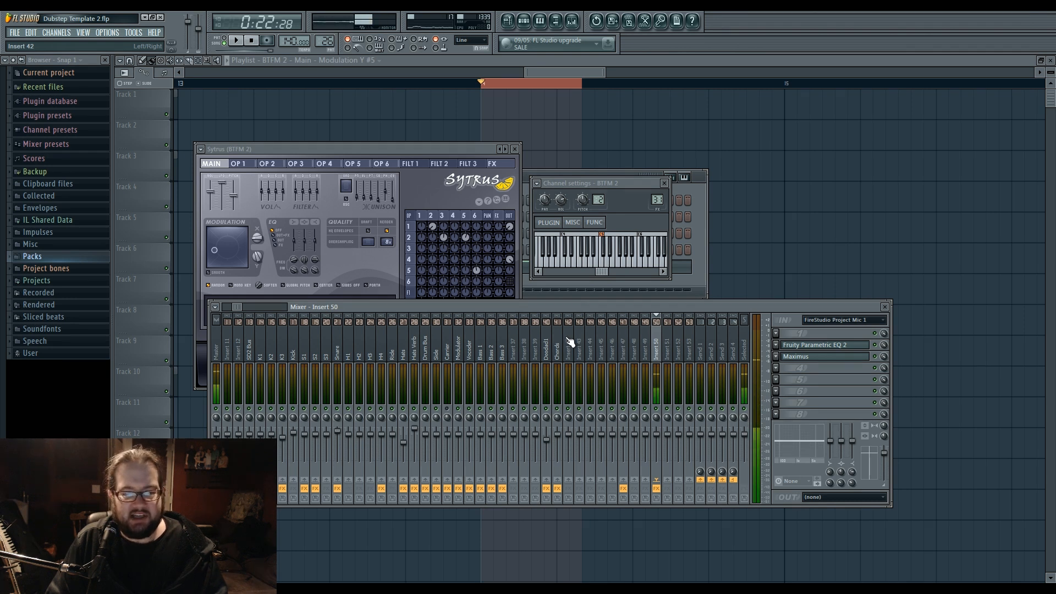
Place a full-length Dragged sample_163 clip on Track 4 near bar 24 to view its waveform, and delete it again
{"action": "left_click", "coordinate": [747, 126]}
{"action": "left_click", "coordinate": [562, 188]}
{"action": "scroll", "coordinate": [608, 336], "scroll_direction": "down", "scroll_amount": 5}
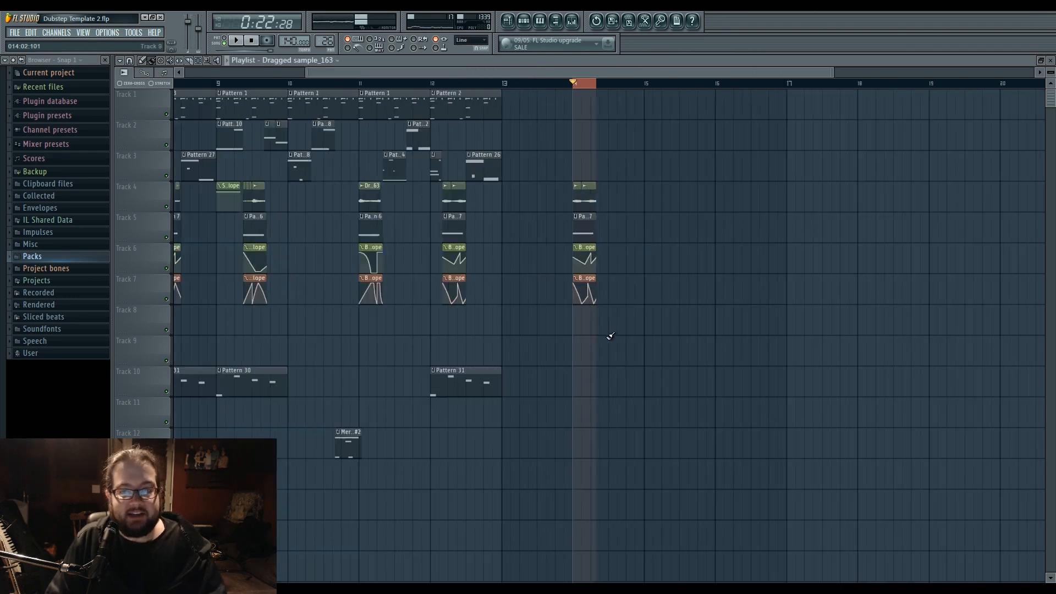
{"action": "scroll", "coordinate": [611, 336], "scroll_direction": "down", "scroll_amount": 3}
{"action": "scroll", "coordinate": [715, 259], "scroll_direction": "right", "scroll_amount": 4}
{"action": "left_click_drag", "start_coordinate": [608, 199], "coordinate": [1043, 202]}
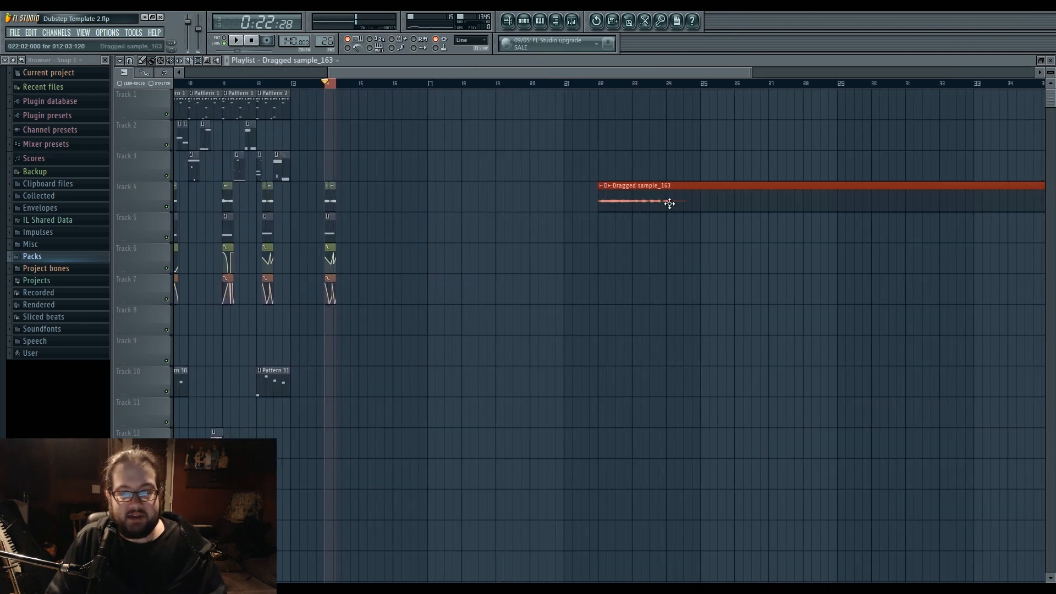
{"action": "left_click_drag", "start_coordinate": [670, 204], "coordinate": [718, 203]}
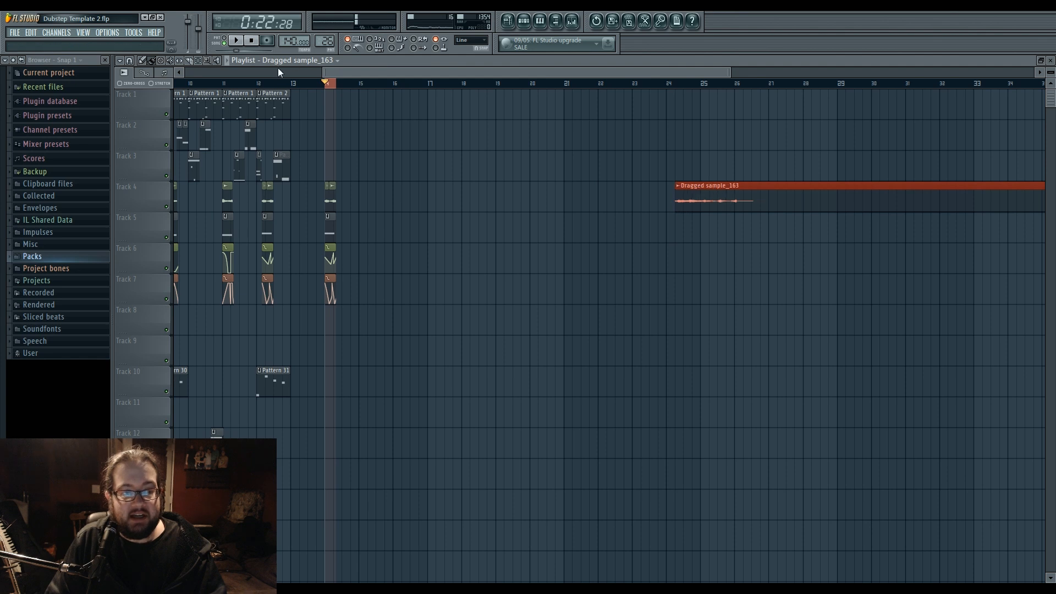
{"action": "scroll", "coordinate": [502, 203], "scroll_direction": "right", "scroll_amount": 5}
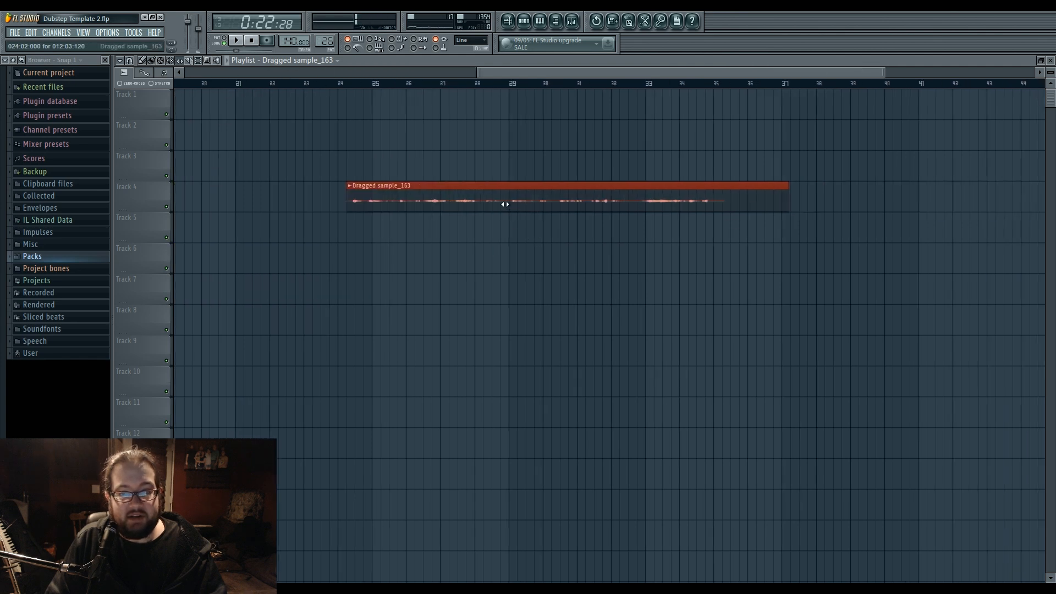
{"action": "scroll", "coordinate": [601, 264], "scroll_direction": "left", "scroll_amount": 5}
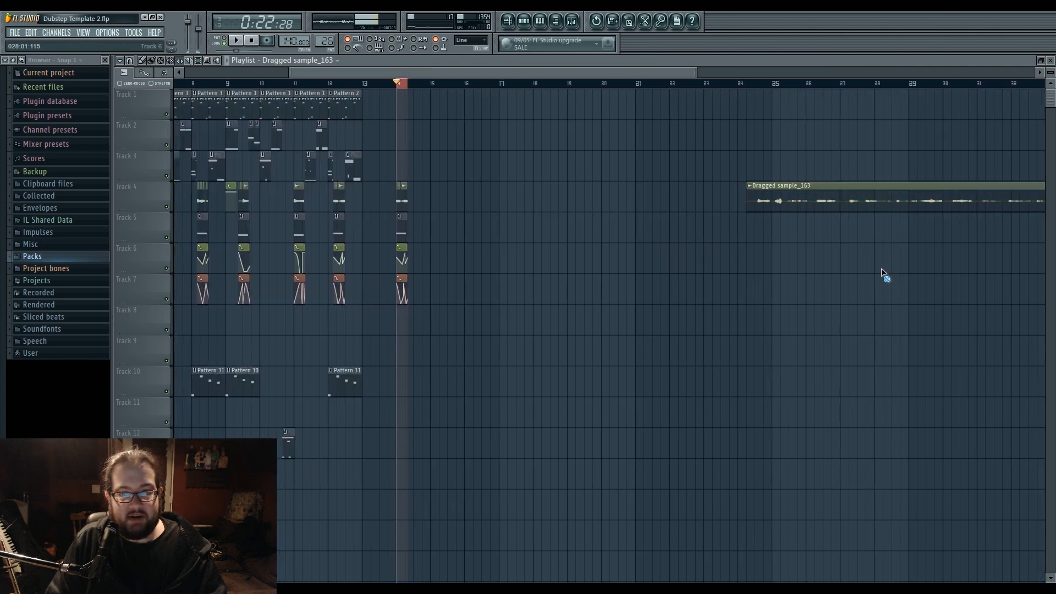
{"action": "right_click", "coordinate": [853, 205]}
Play the bar 14 clip group and bring up the Vocoder track in the mixer
{"action": "scroll", "coordinate": [486, 365], "scroll_direction": "up", "scroll_amount": 3}
{"action": "scroll", "coordinate": [384, 295], "scroll_direction": "up", "scroll_amount": 5}
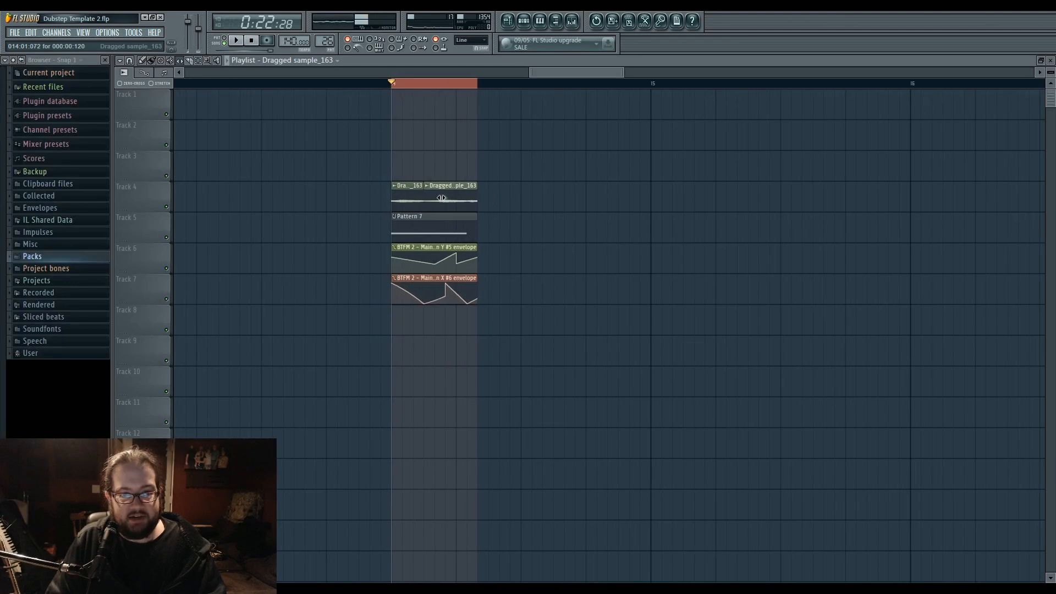
{"action": "key", "text": "space"}
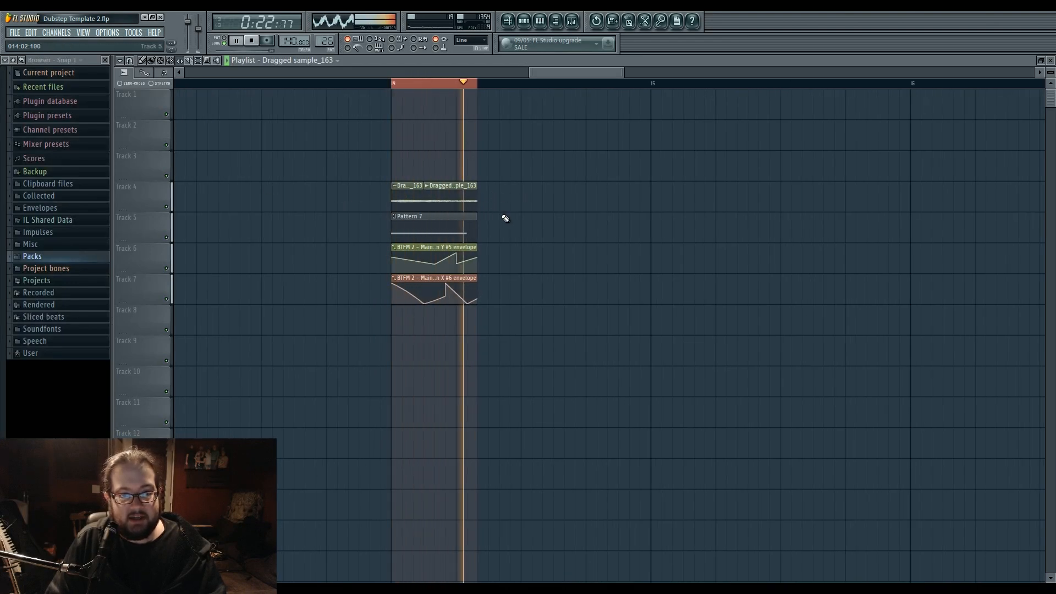
{"action": "key", "text": "space"}
{"action": "key", "text": "F9"}
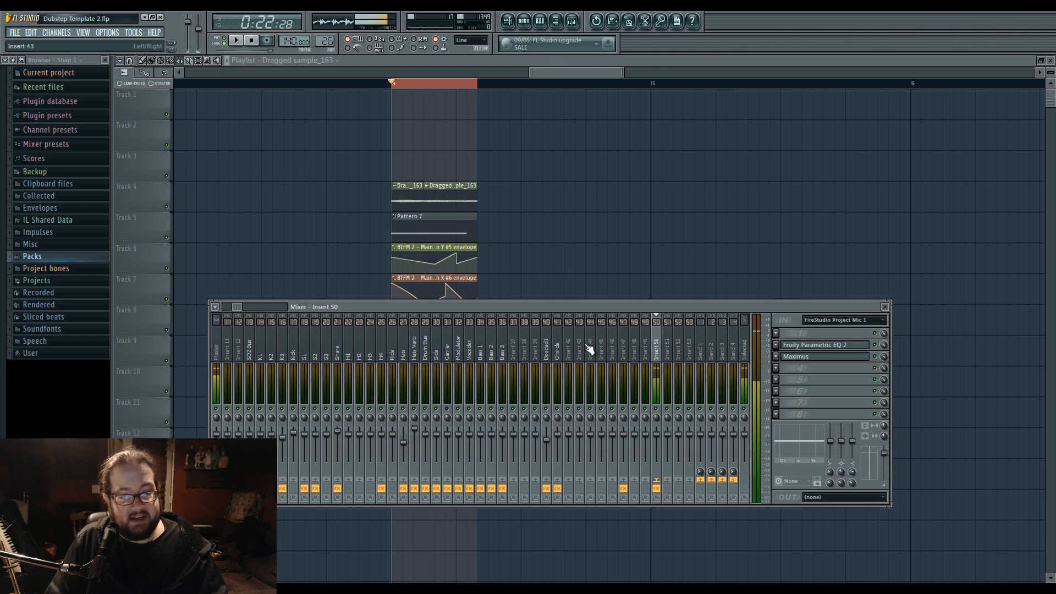
{"action": "left_click", "coordinate": [469, 377]}
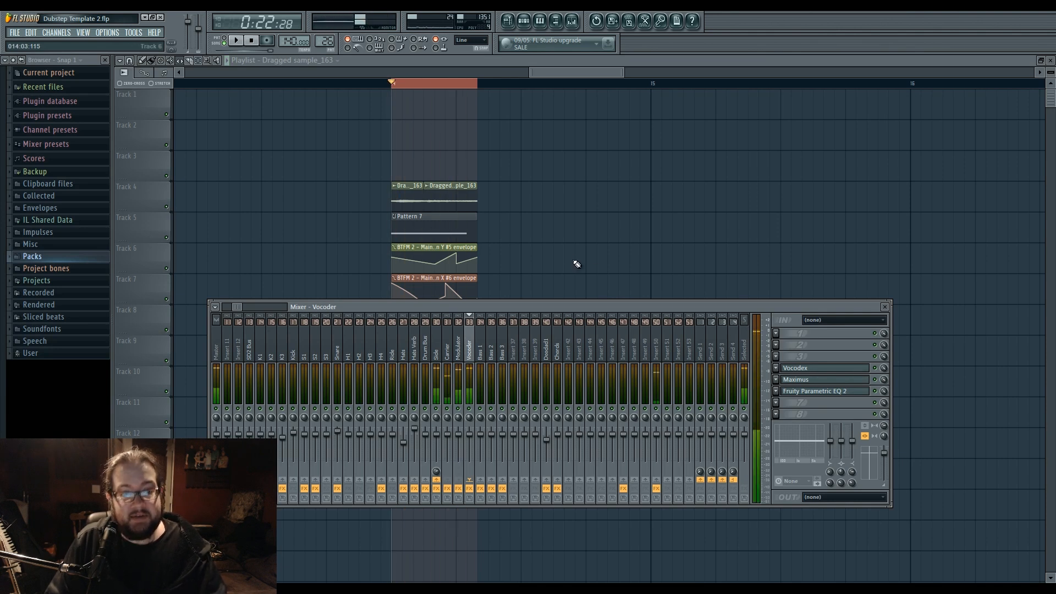
Play the bar 14 loop again with the mixer hidden, and bring the mixer back up
{"action": "key", "text": "F9"}
{"action": "key", "text": "space"}
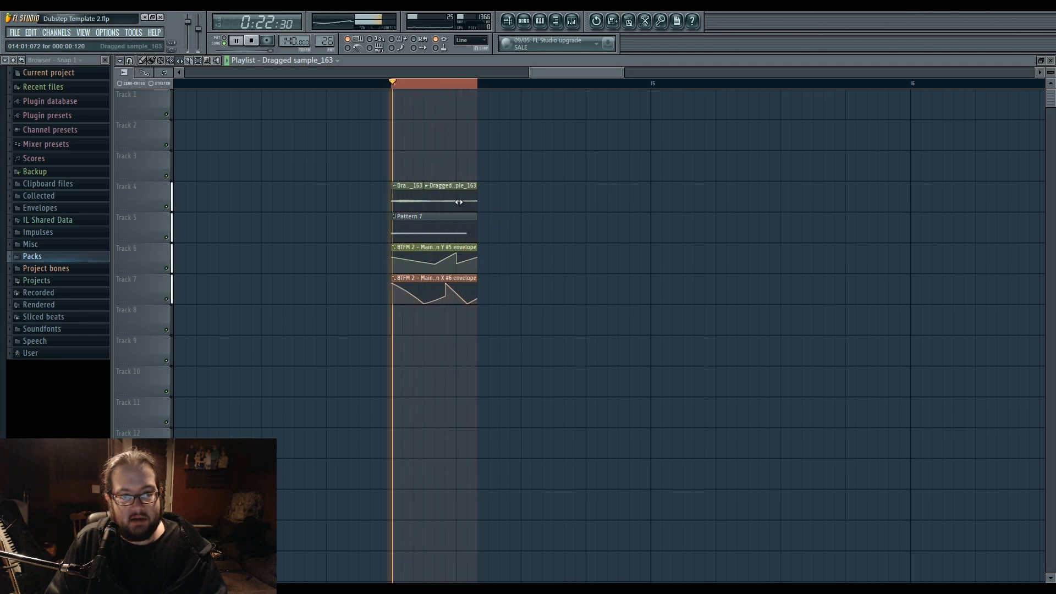
{"action": "key", "text": "space"}
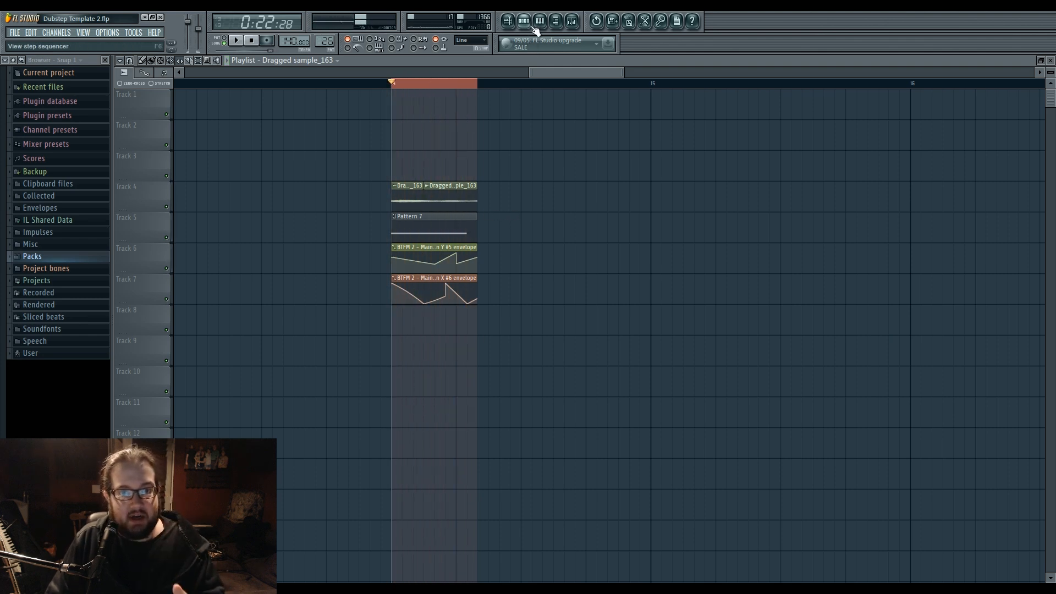
{"action": "left_click", "coordinate": [572, 22]}
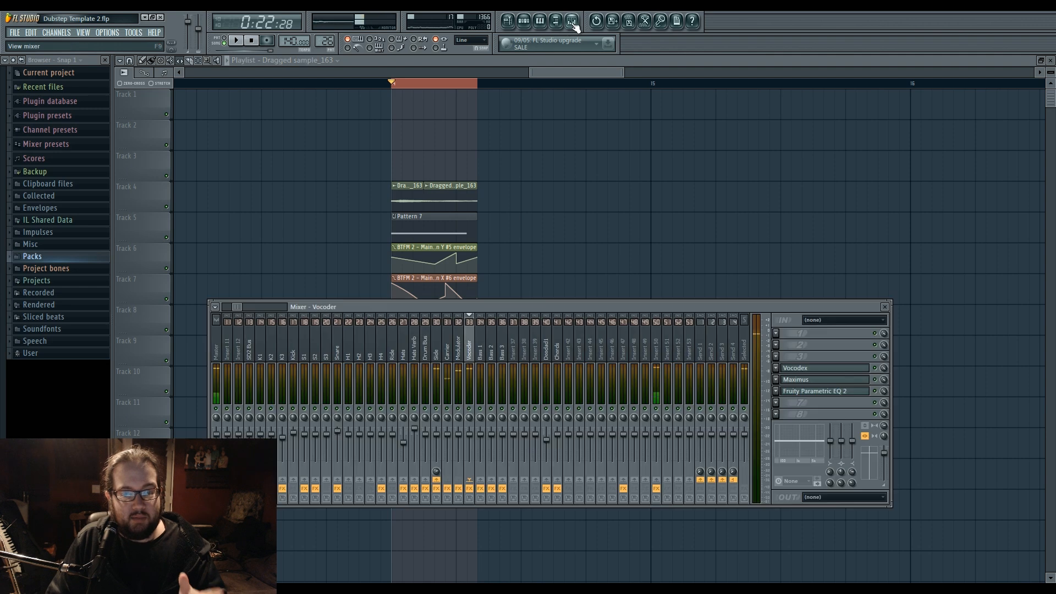
Bring up the step sequencer with the Audio clips channel group shown
{"action": "left_click", "coordinate": [533, 22]}
{"action": "left_click", "coordinate": [427, 226]}
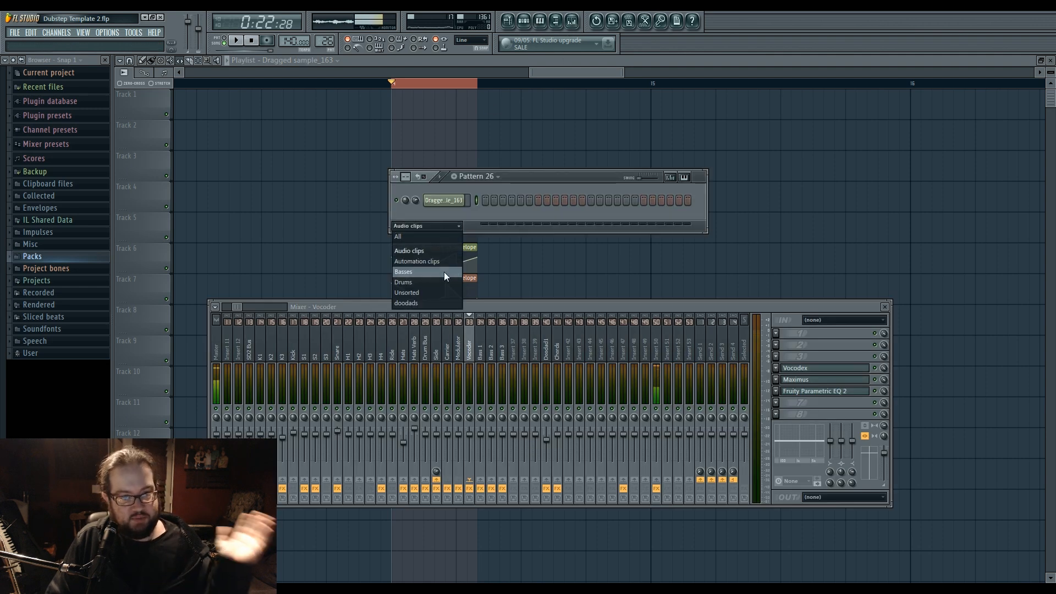
{"action": "left_click", "coordinate": [519, 188]}
Look through the Vocals samples in the browser's Packs folder and collapse the folder again
{"action": "left_click", "coordinate": [71, 258]}
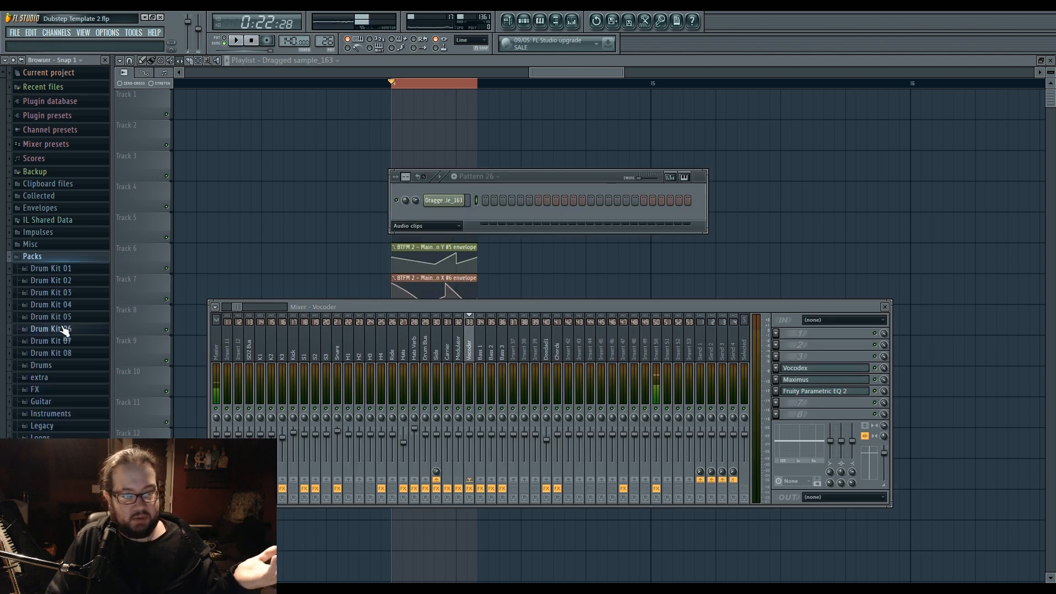
{"action": "left_click", "coordinate": [60, 511]}
{"action": "scroll", "coordinate": [77, 243], "scroll_direction": "up", "scroll_amount": 15}
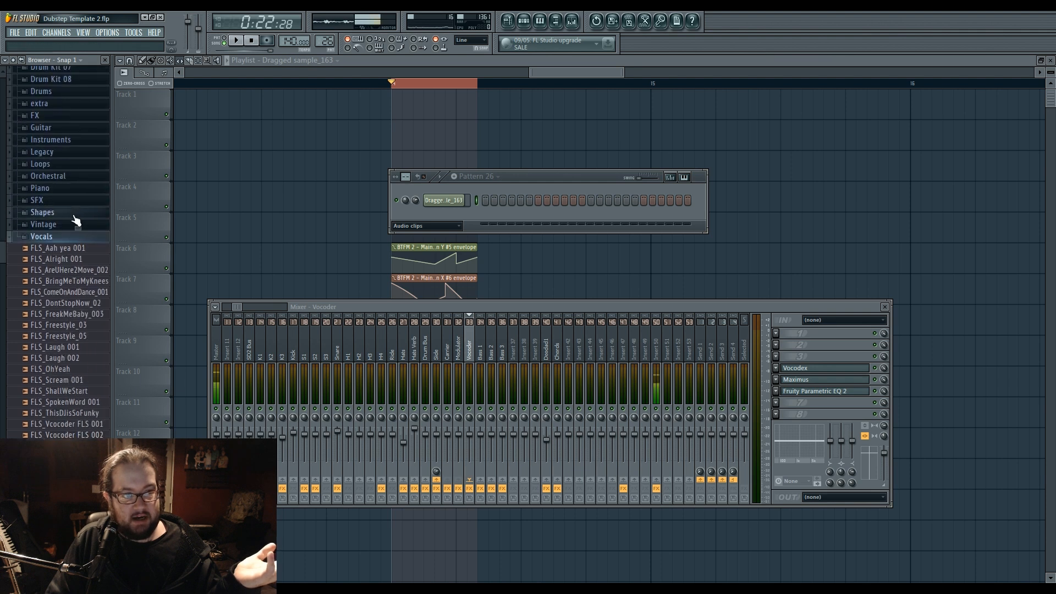
{"action": "left_click", "coordinate": [63, 257]}
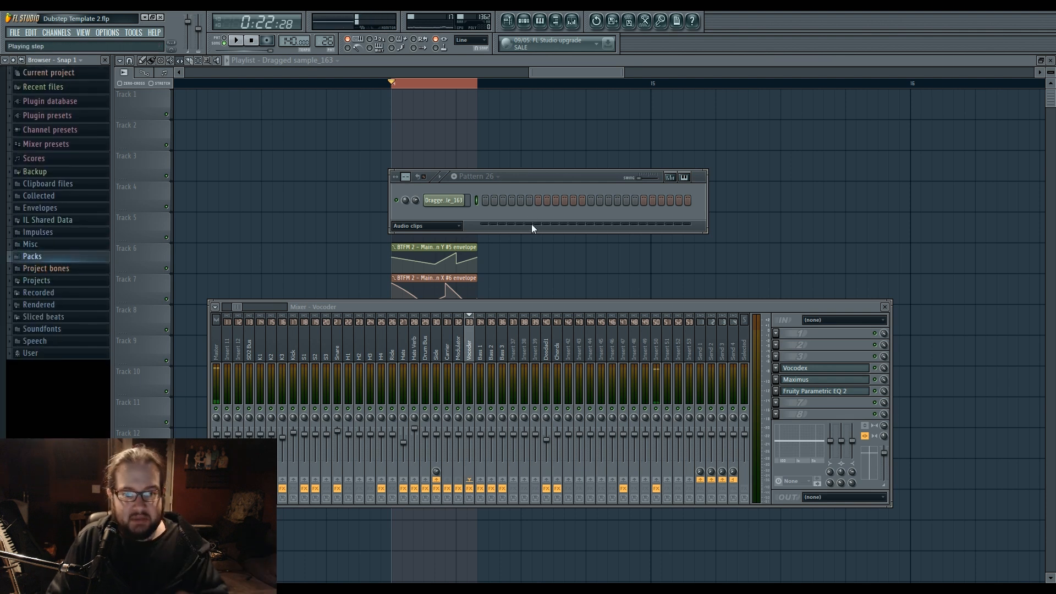
Select the Carrier mixer track and open the BTFM 2 Sytrus from the Basses channel group
{"action": "left_click", "coordinate": [447, 356]}
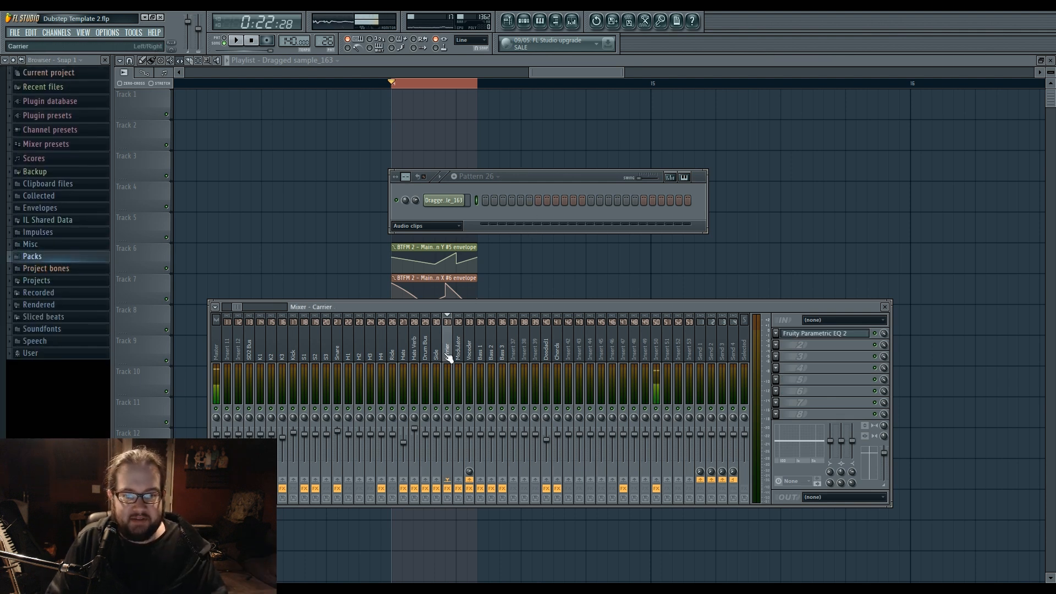
{"action": "left_click", "coordinate": [451, 227]}
{"action": "left_click", "coordinate": [437, 282]}
{"action": "left_click", "coordinate": [425, 408]}
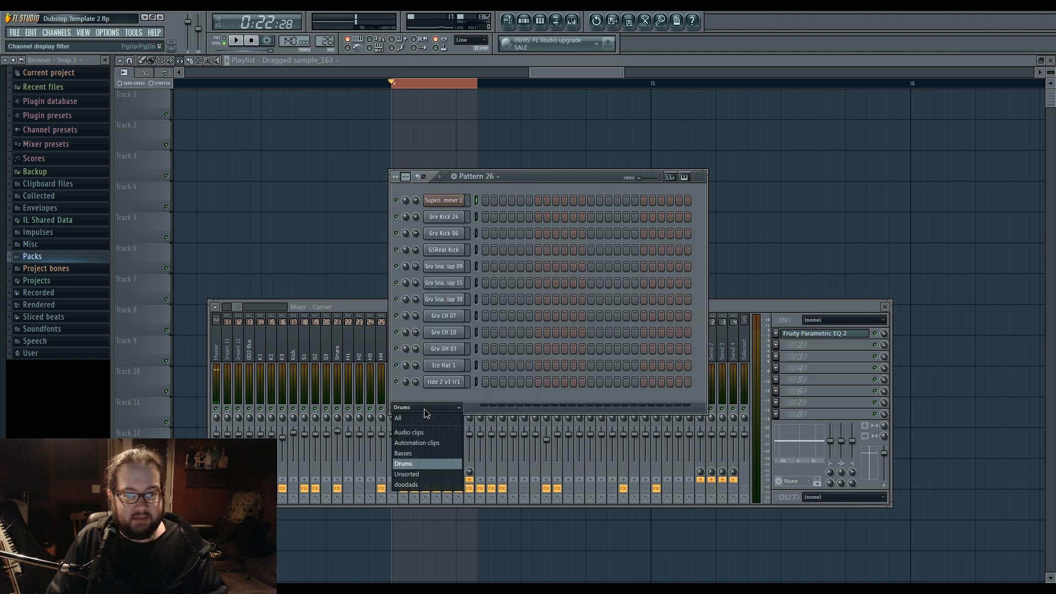
{"action": "left_click", "coordinate": [410, 453]}
{"action": "left_click", "coordinate": [451, 225]}
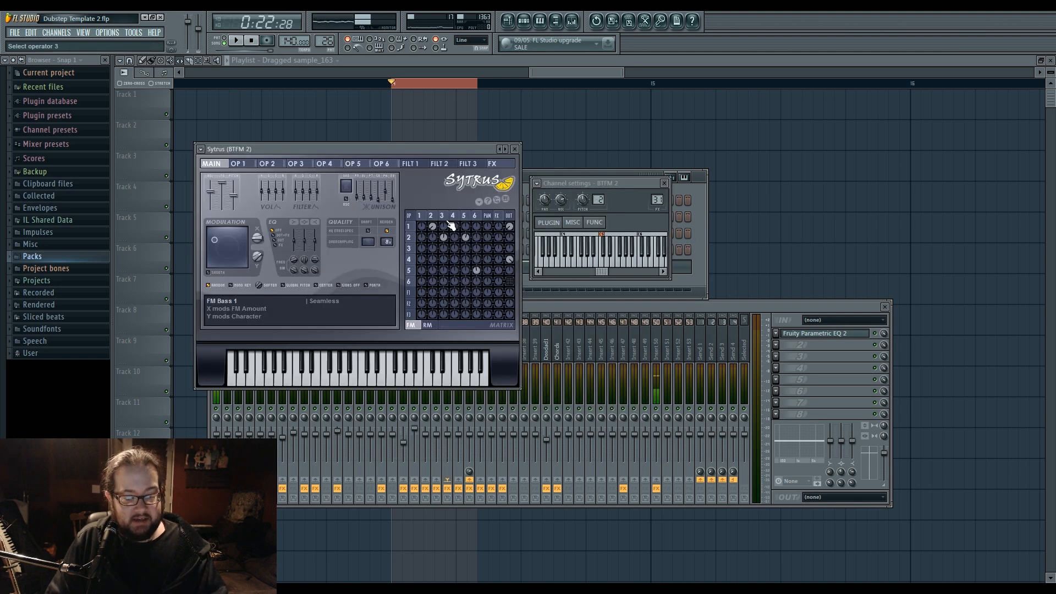
Open Vocodex on the Vocoder mixer track and adjust its carrier pass-through low-pass knob while the loop plays
{"action": "left_click", "coordinate": [671, 308]}
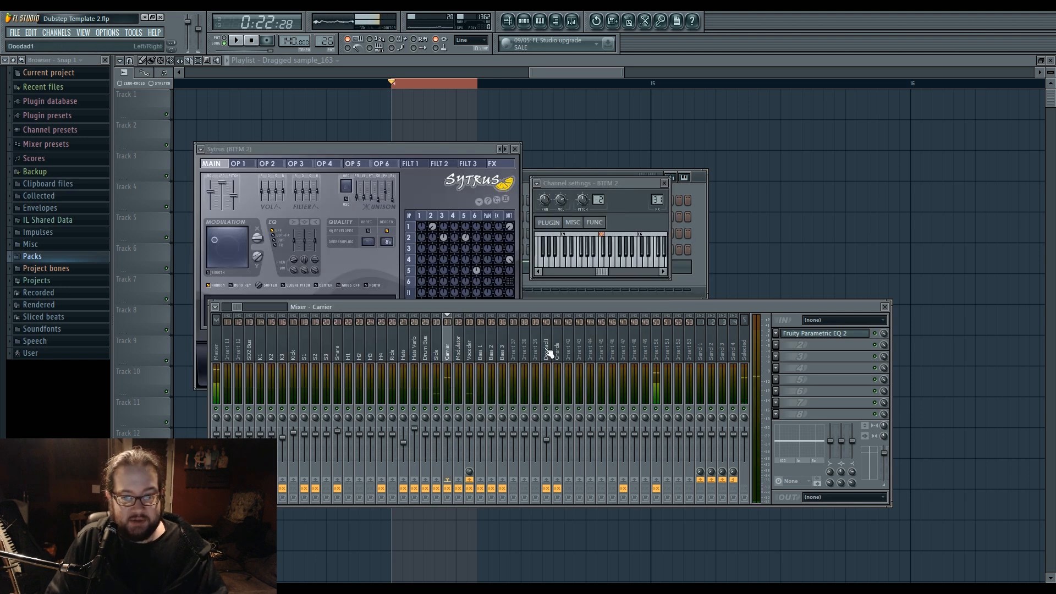
{"action": "left_click", "coordinate": [468, 356]}
{"action": "left_click", "coordinate": [814, 370]}
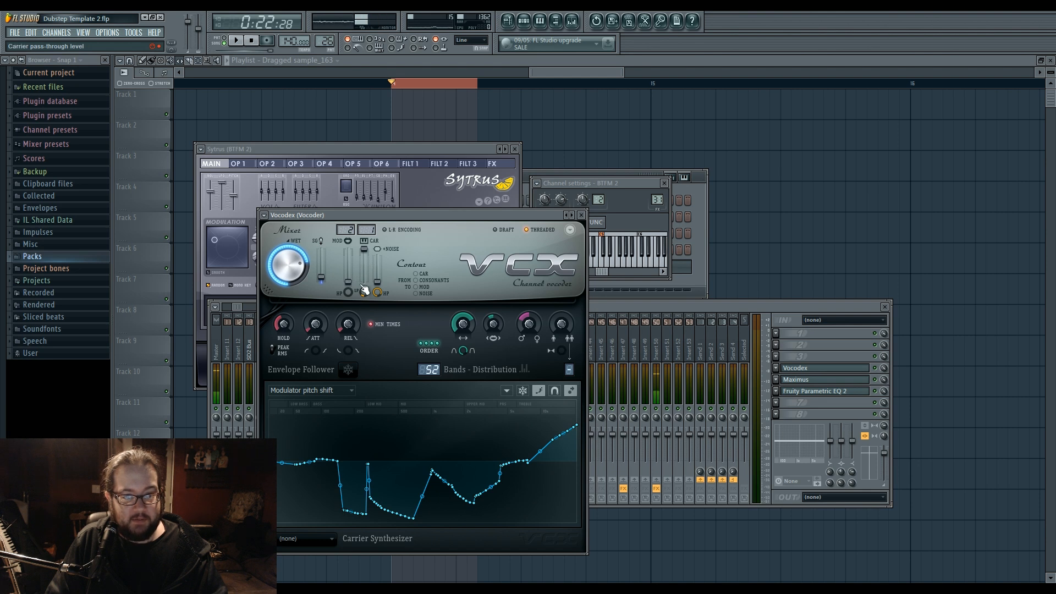
{"action": "key", "text": "space"}
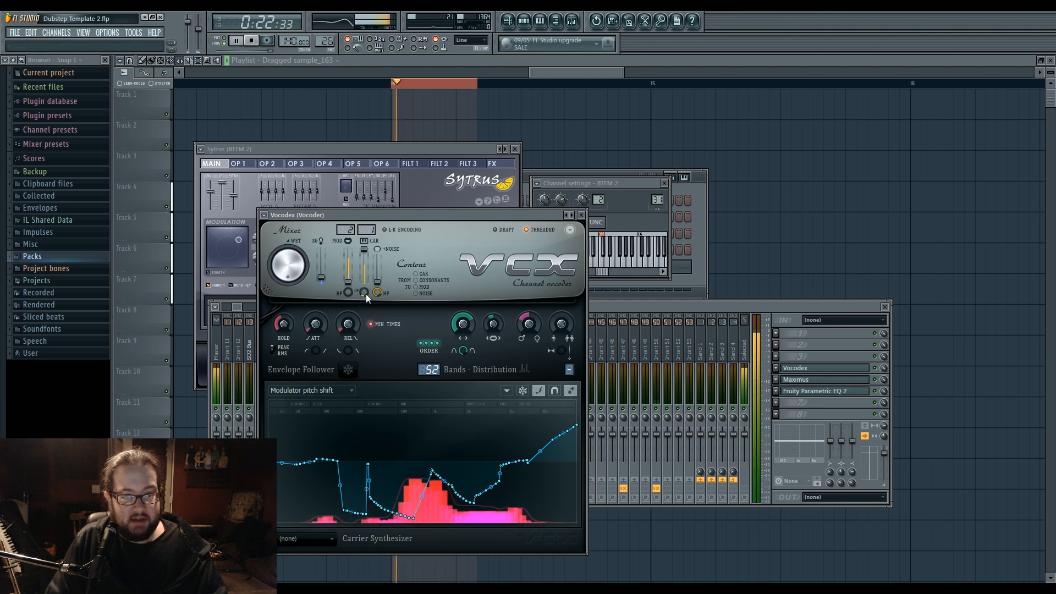
{"action": "left_click_drag", "start_coordinate": [365, 295], "coordinate": [366, 292]}
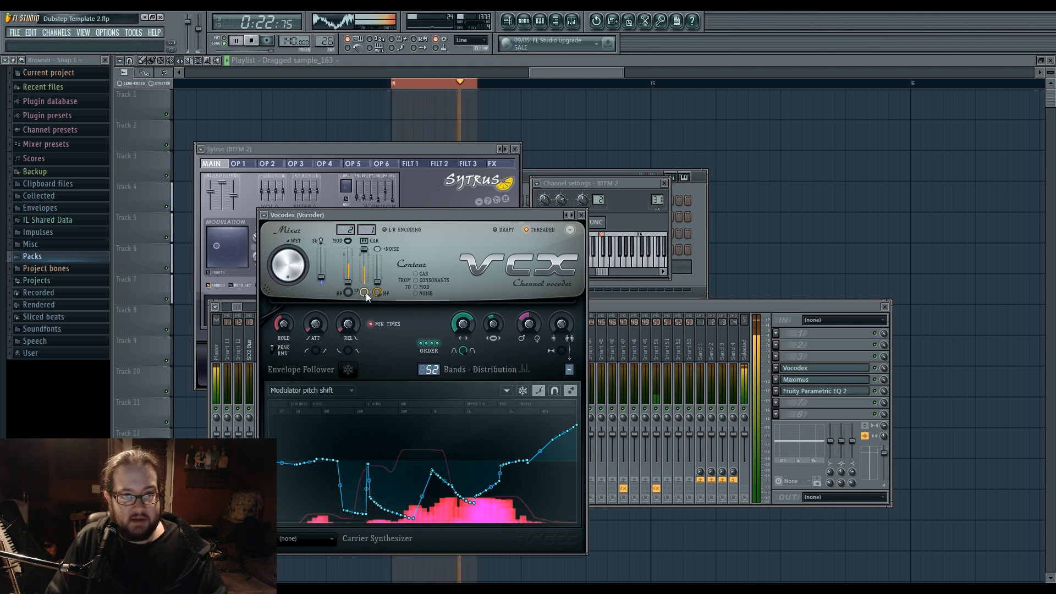
{"action": "key", "text": "space"}
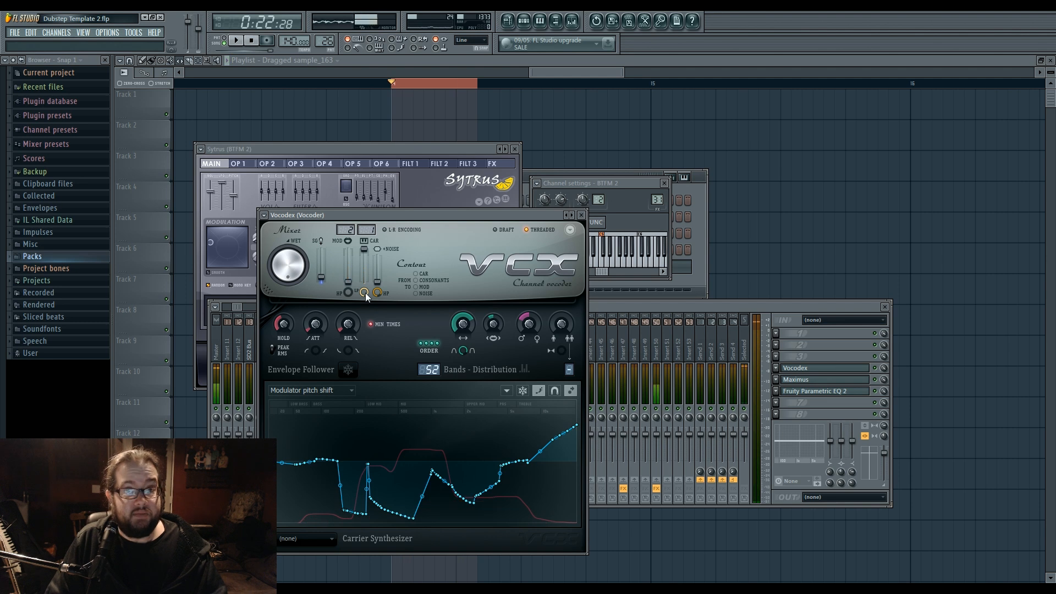
Play the loop with the mixer in front to watch the Carrier, Modulator and Vocoder levels
{"action": "left_click", "coordinate": [625, 333]}
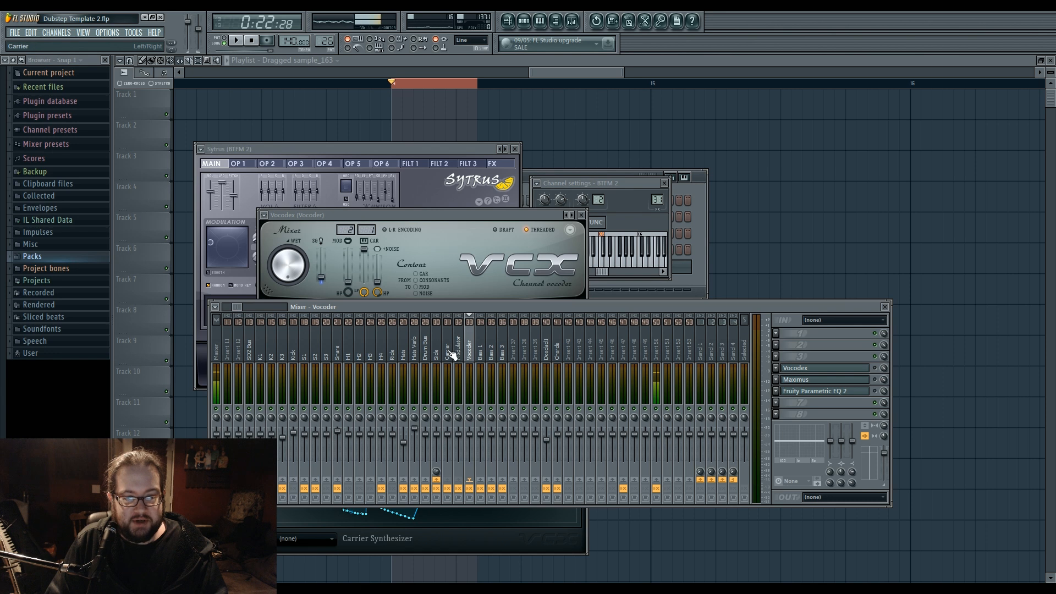
{"action": "key", "text": "space"}
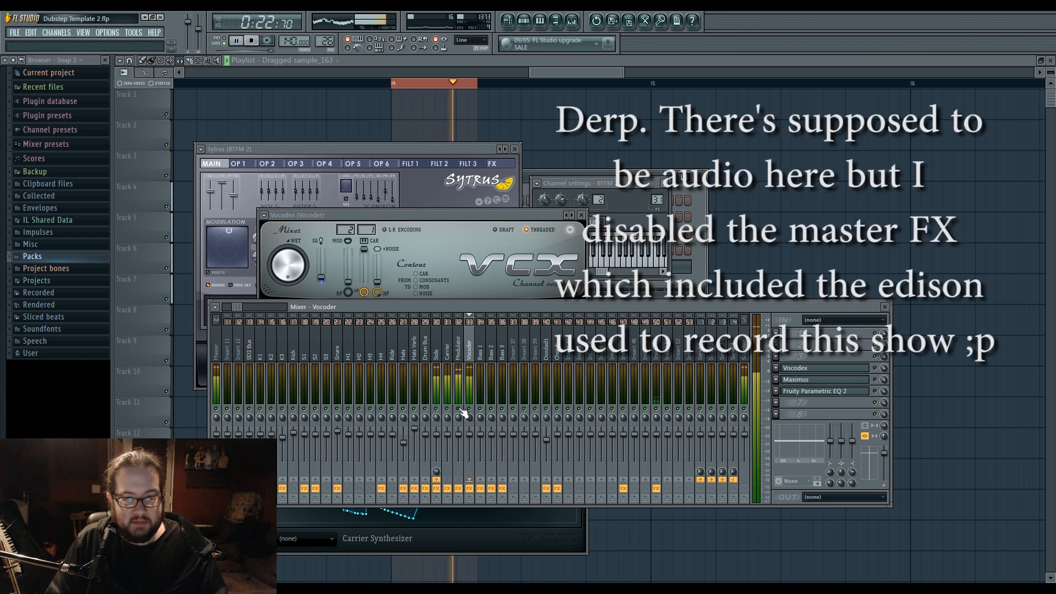
{"action": "key", "text": "space"}
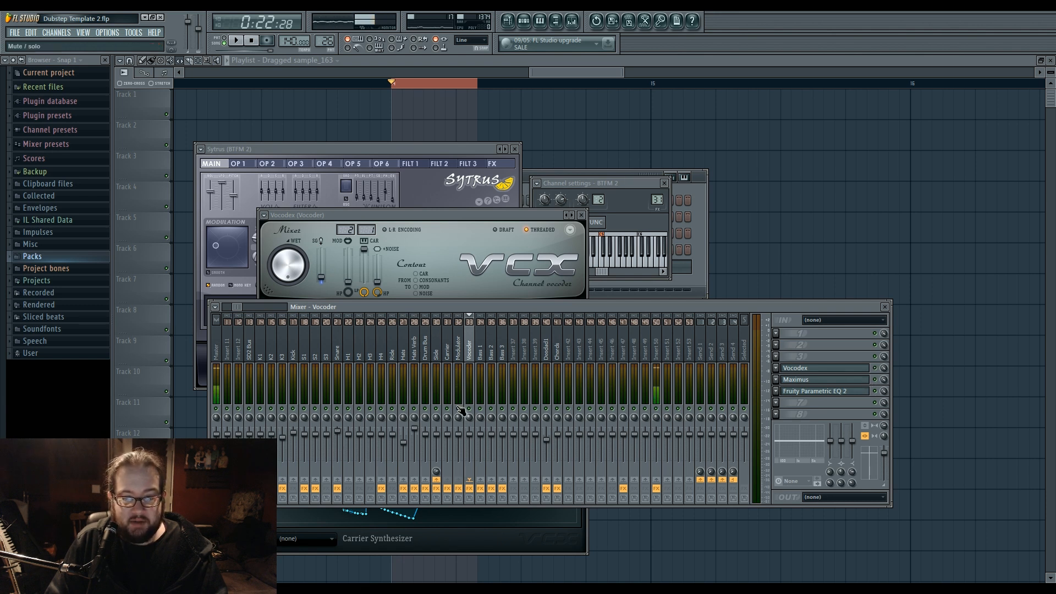
Bring Vocodex back up from the Vocoder track and readjust its carrier pass-through low-pass frequency during loop playback
{"action": "mouse_move", "coordinate": [354, 150]}
{"action": "left_mouse_down"}
{"action": "mouse_move", "coordinate": [401, 132]}
{"action": "mouse_move", "coordinate": [361, 130]}
{"action": "left_mouse_up"}
{"action": "left_click", "coordinate": [445, 348]}
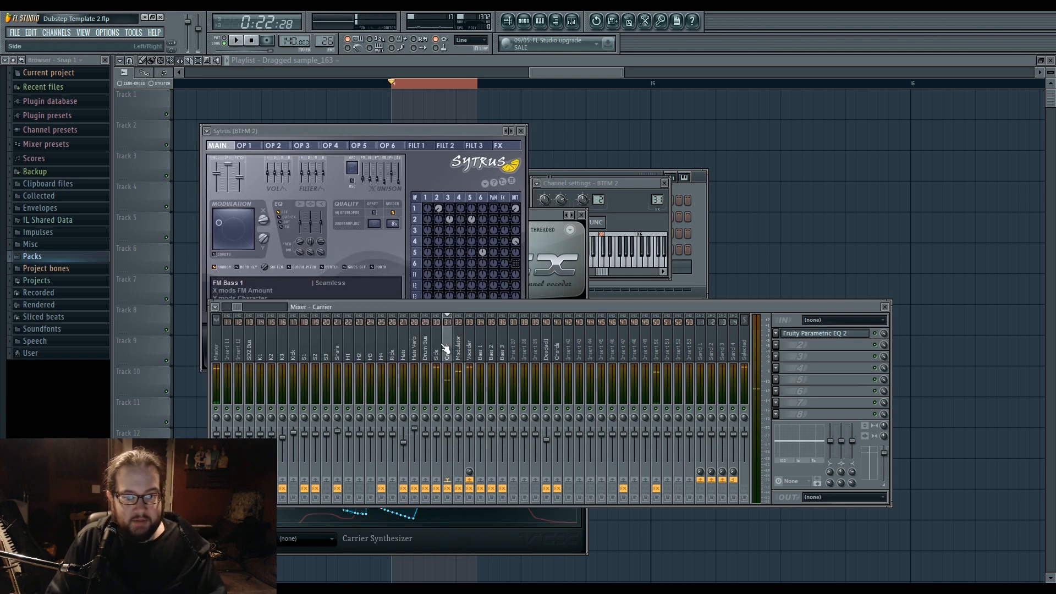
{"action": "left_click", "coordinate": [470, 352]}
{"action": "left_click", "coordinate": [867, 368]}
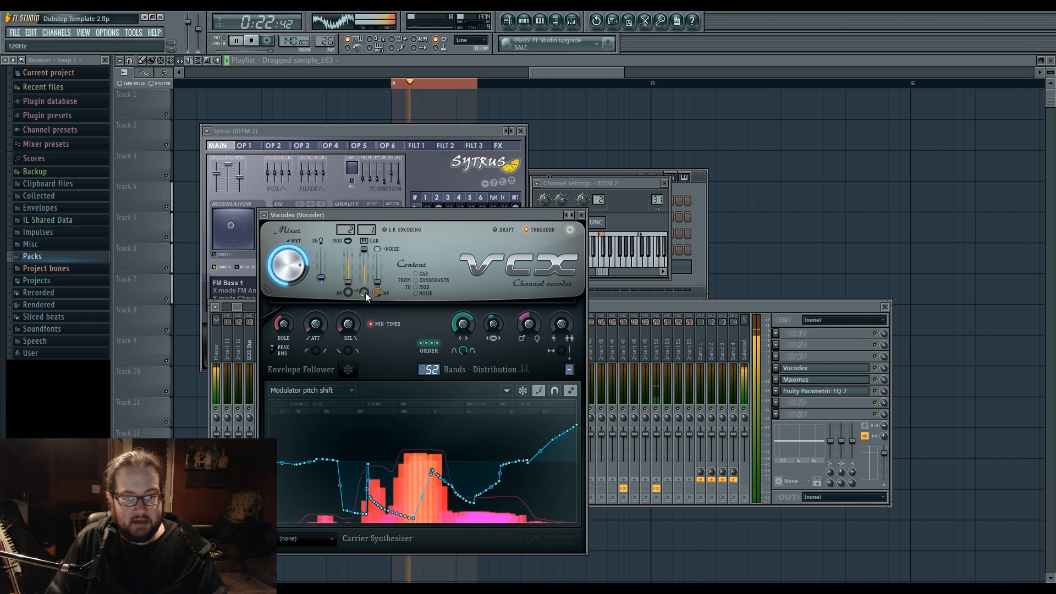
{"action": "key", "text": "space"}
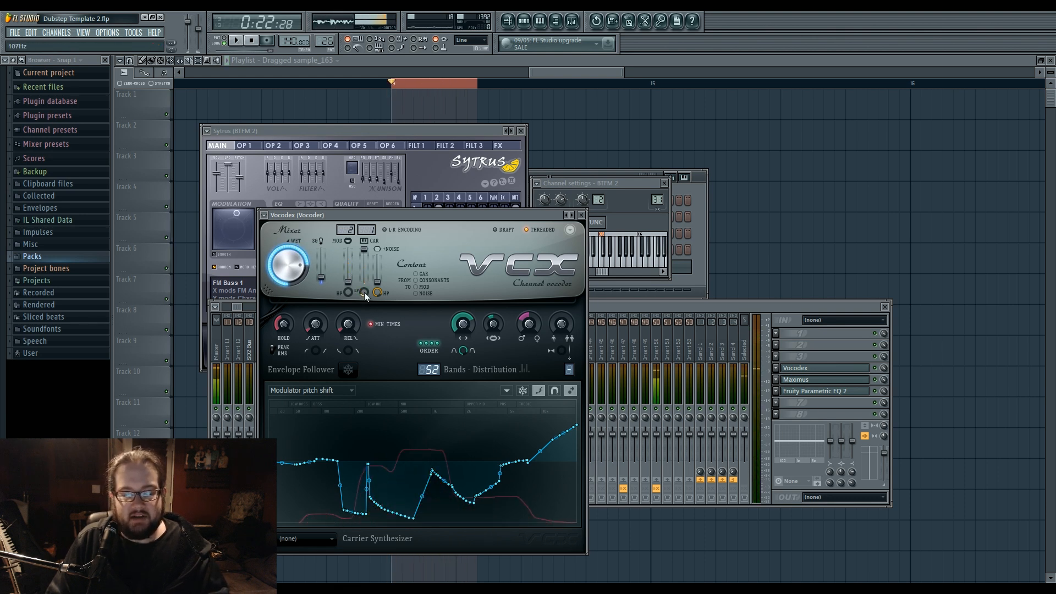
Examine operators 2 to 6 of the BTFM 2 Sytrus in turn and return to operator 2
{"action": "mouse_move", "coordinate": [372, 128]}
{"action": "left_mouse_down"}
{"action": "mouse_move", "coordinate": [394, 117]}
{"action": "mouse_move", "coordinate": [380, 126]}
{"action": "mouse_move", "coordinate": [382, 117]}
{"action": "left_mouse_up"}
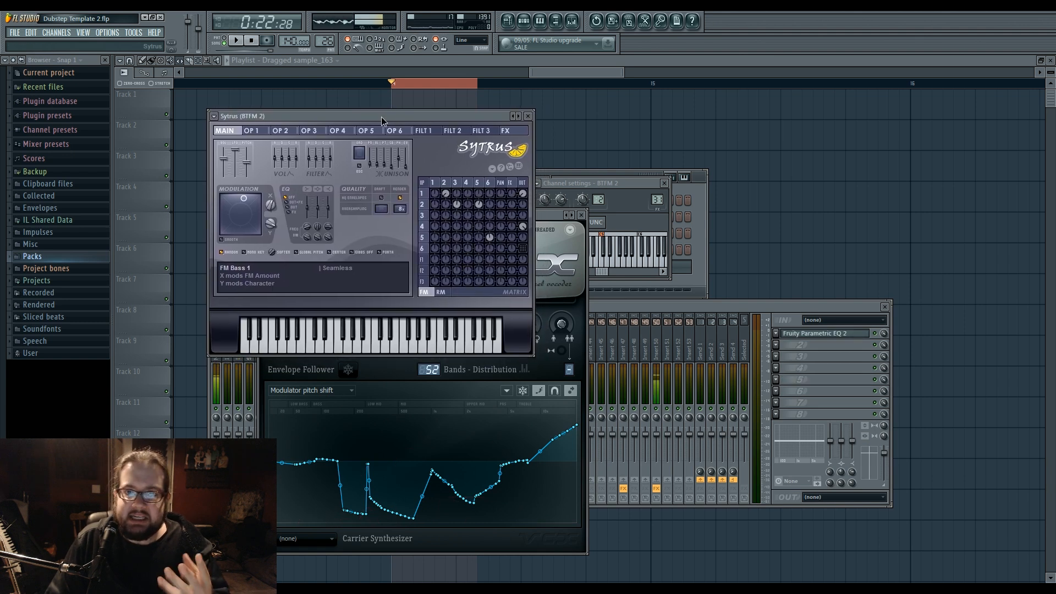
{"action": "left_click_drag", "start_coordinate": [381, 119], "coordinate": [373, 129]}
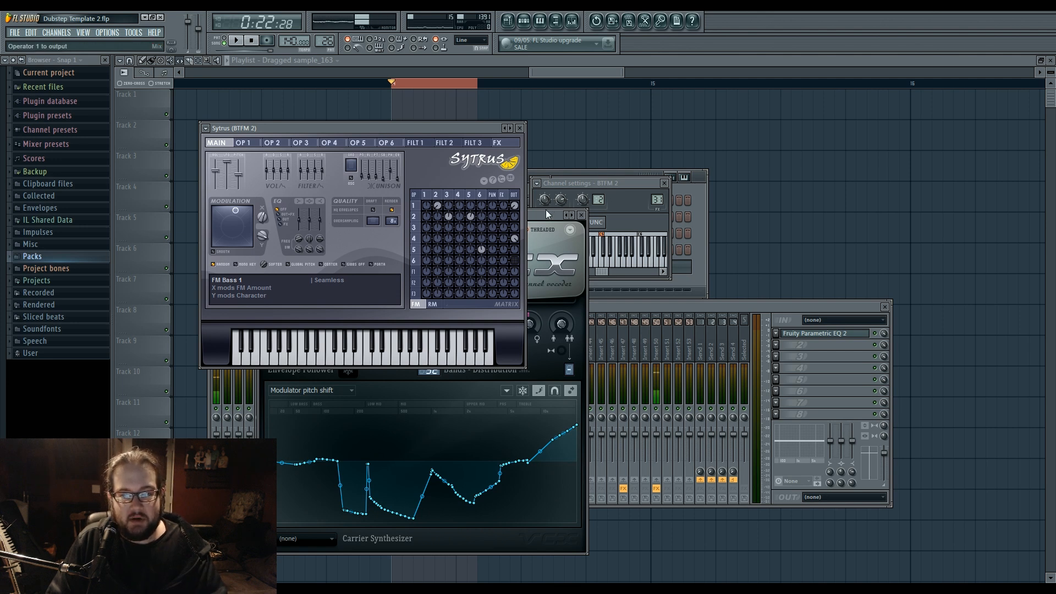
{"action": "left_click", "coordinate": [438, 196]}
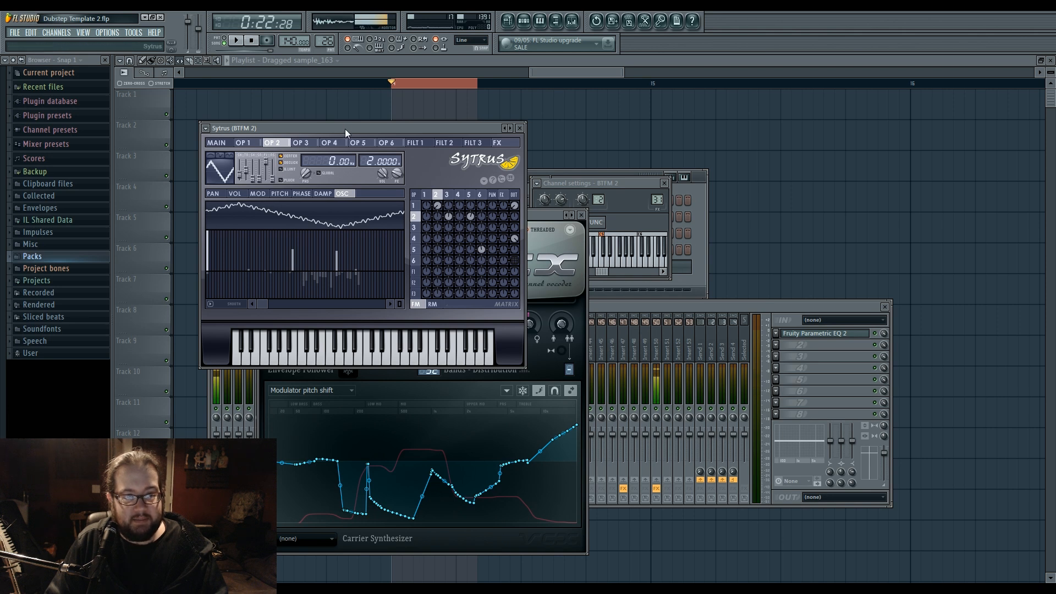
{"action": "left_click_drag", "start_coordinate": [348, 129], "coordinate": [360, 132]}
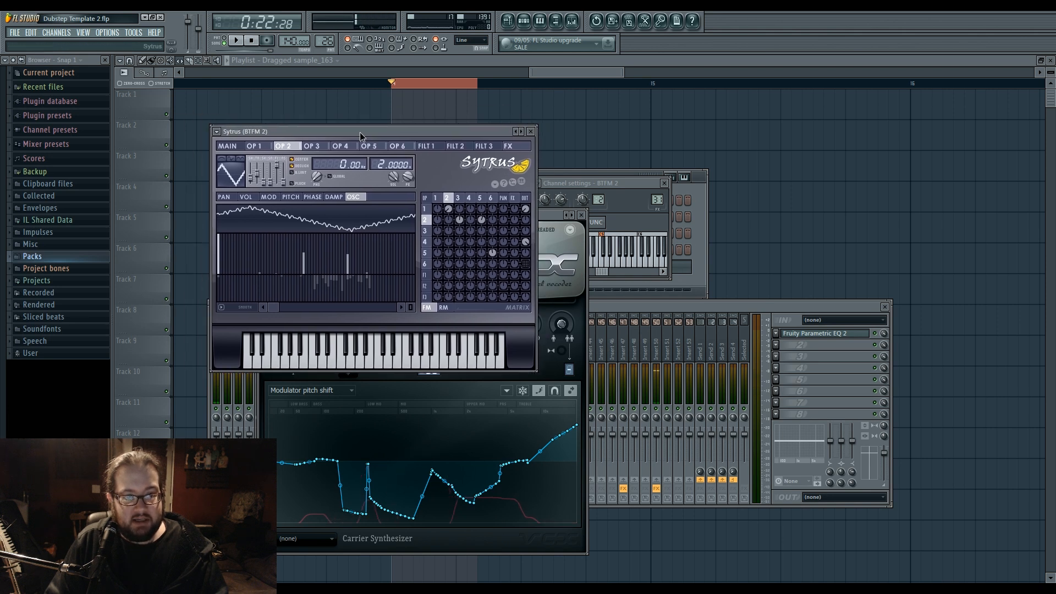
{"action": "left_click", "coordinate": [460, 199]}
{"action": "left_click", "coordinate": [481, 200]}
{"action": "left_click", "coordinate": [491, 200]}
{"action": "left_click", "coordinate": [469, 199]}
{"action": "left_click", "coordinate": [459, 199]}
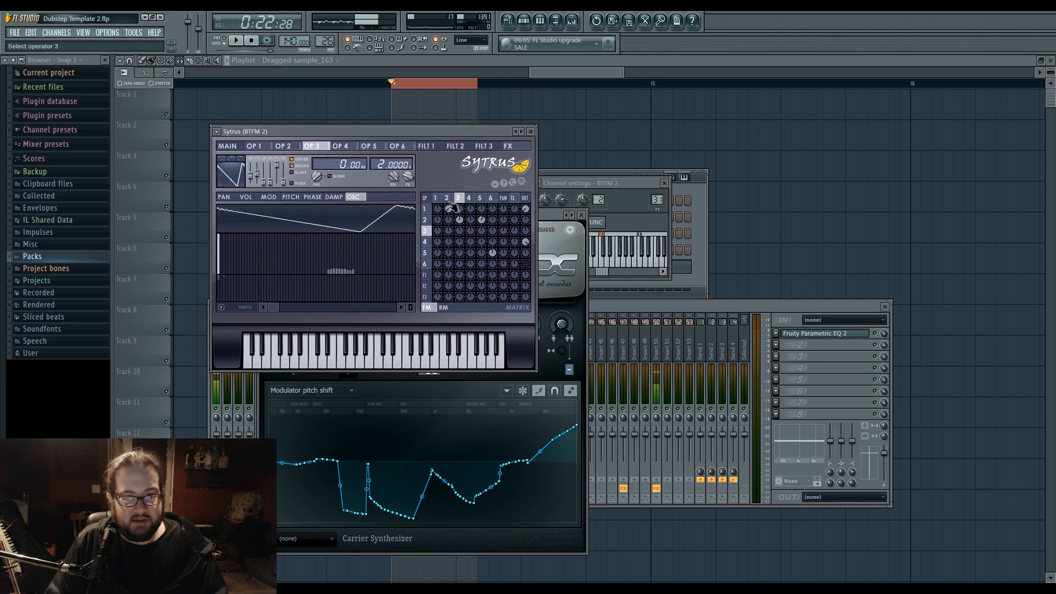
{"action": "left_click", "coordinate": [448, 199]}
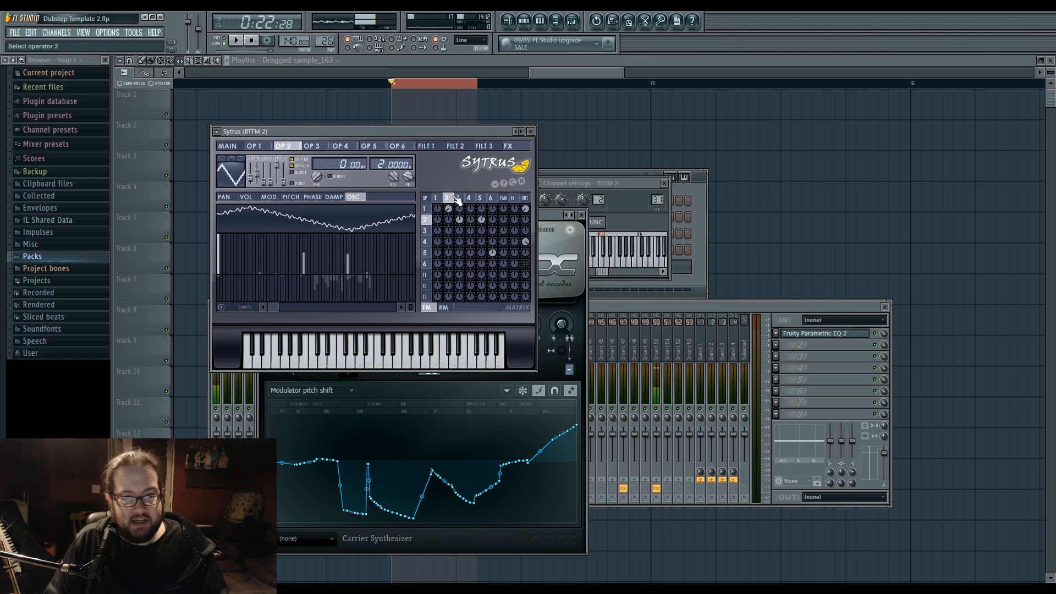
Inspect operator 2's damp settings and its oscillator harmonics in Sytrus
{"action": "left_click", "coordinate": [337, 196]}
{"action": "left_click", "coordinate": [358, 196]}
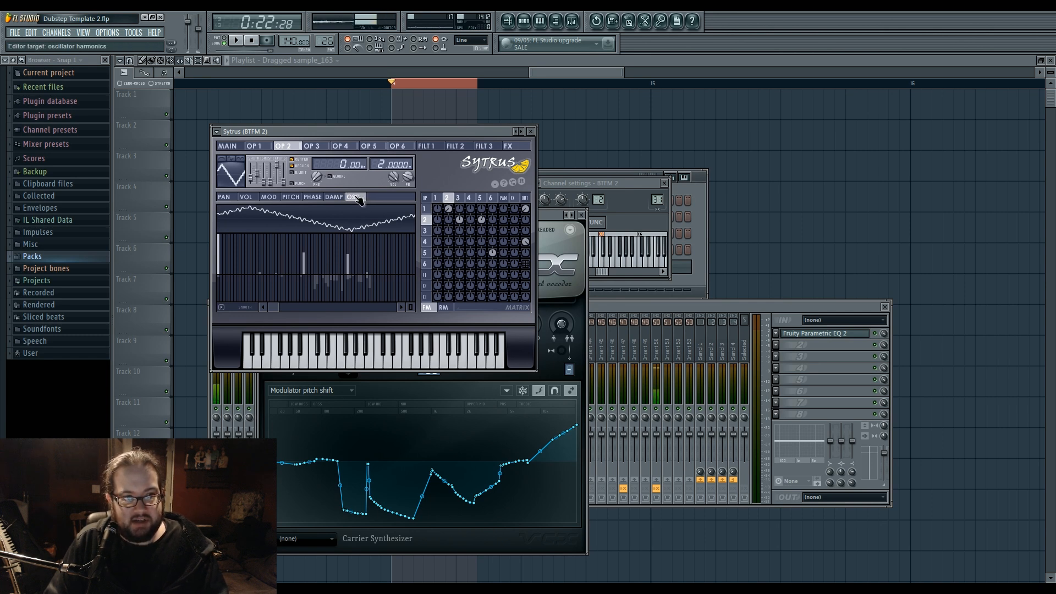
{"action": "left_click_drag", "start_coordinate": [348, 261], "coordinate": [351, 254]}
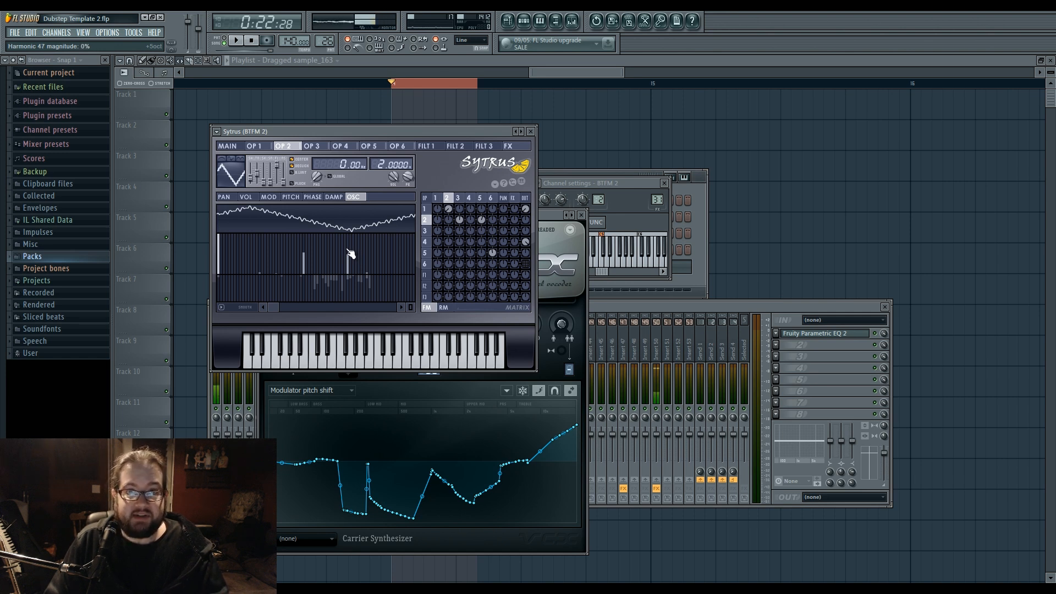
Try raising operator 3's frequency ratio to 64 and increasing its frequency modulation of operator 1
{"action": "left_click", "coordinate": [462, 199]}
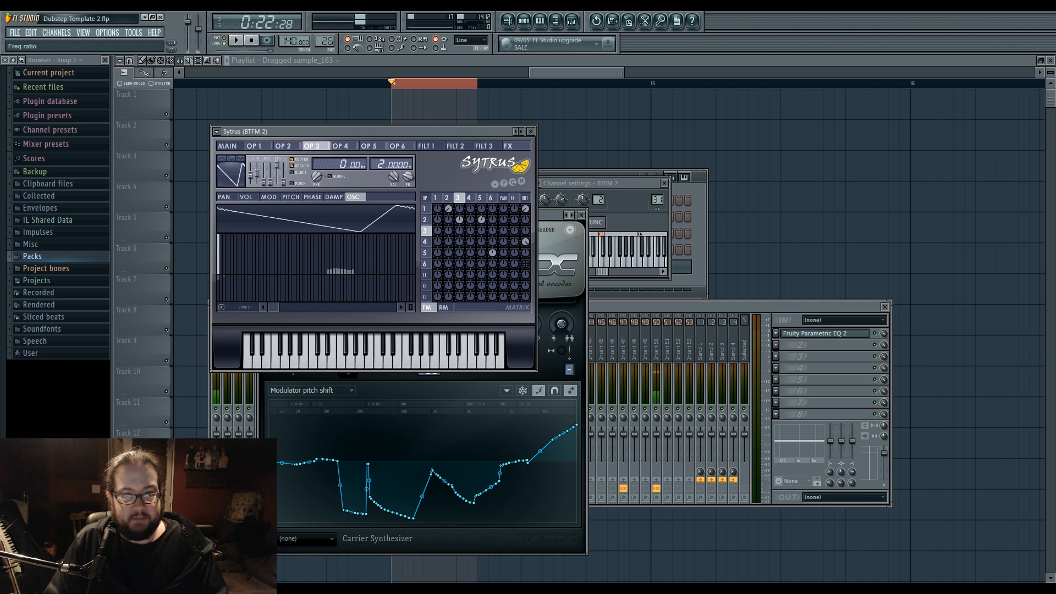
{"action": "left_click_drag", "start_coordinate": [381, 165], "coordinate": [381, 116]}
{"action": "left_click_drag", "start_coordinate": [459, 209], "coordinate": [460, 225]}
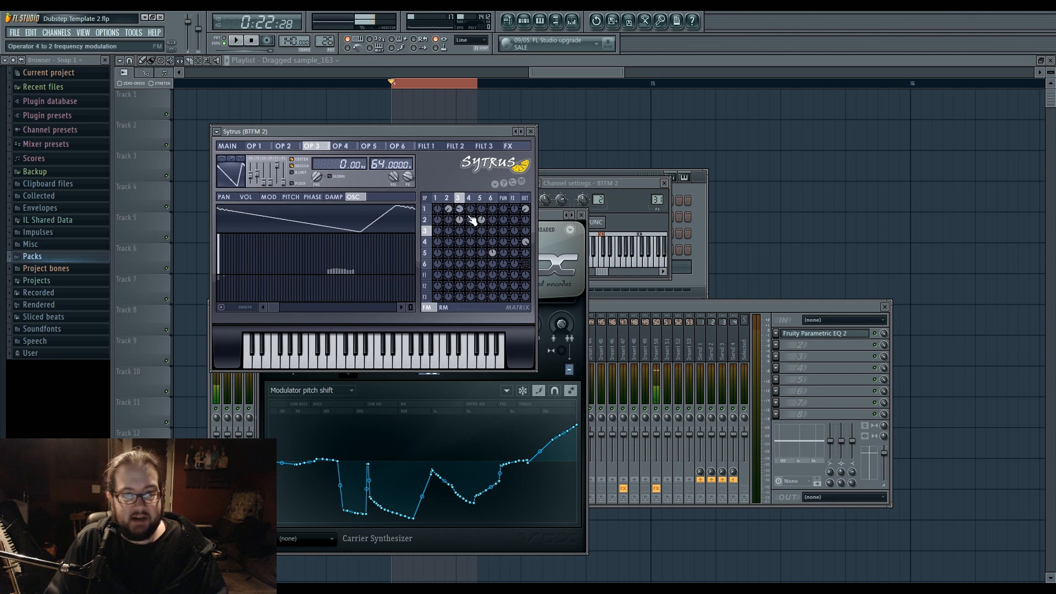
Compare the oscillator shapes and modulation routing of Sytrus operators 2, 3 and 5, finishing on operator 3
{"action": "left_click", "coordinate": [448, 199]}
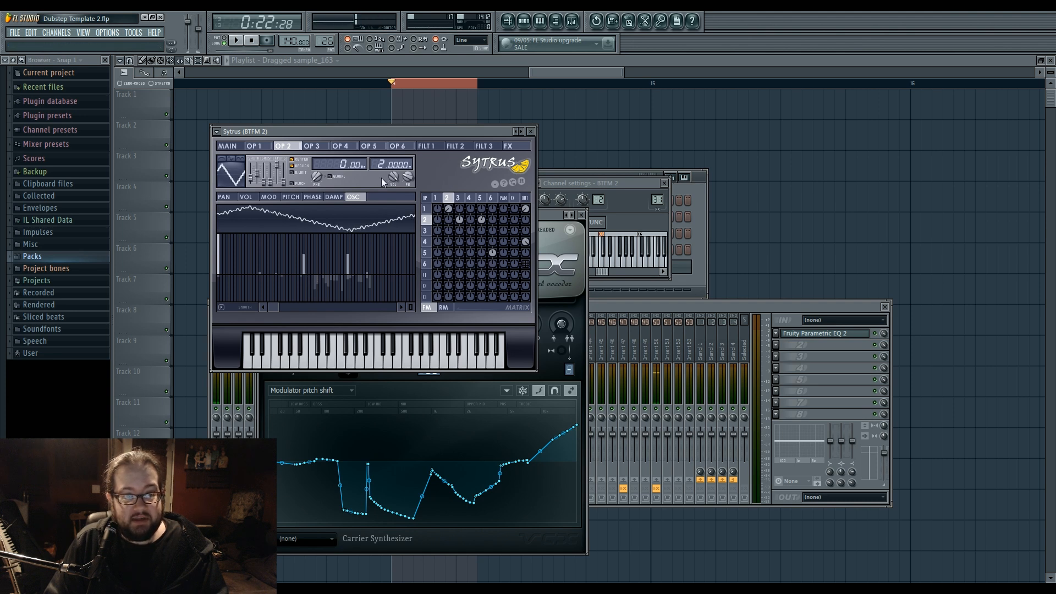
{"action": "left_click", "coordinate": [458, 200]}
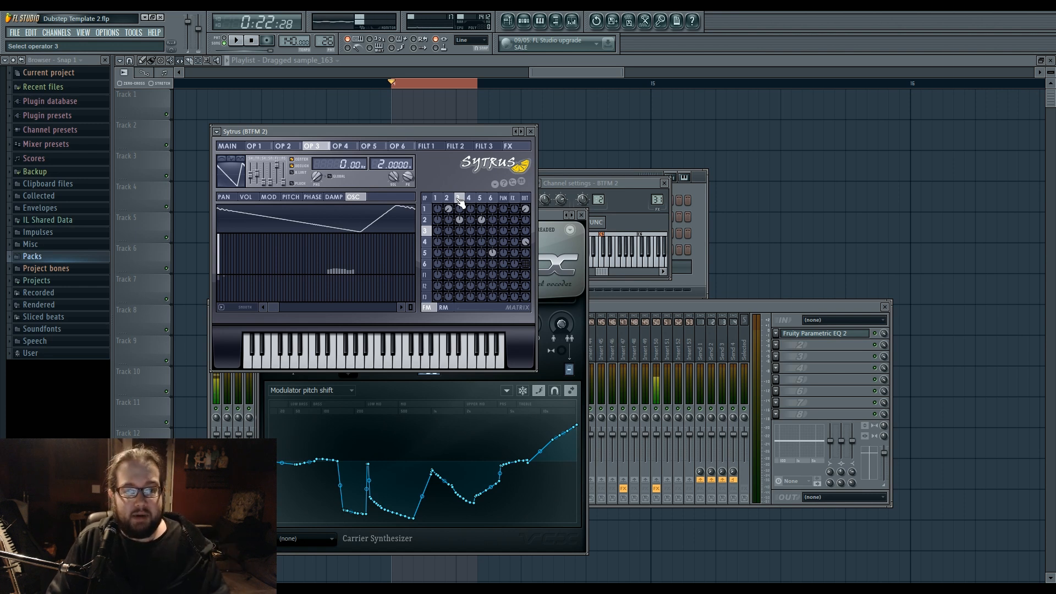
{"action": "left_click", "coordinate": [449, 199]}
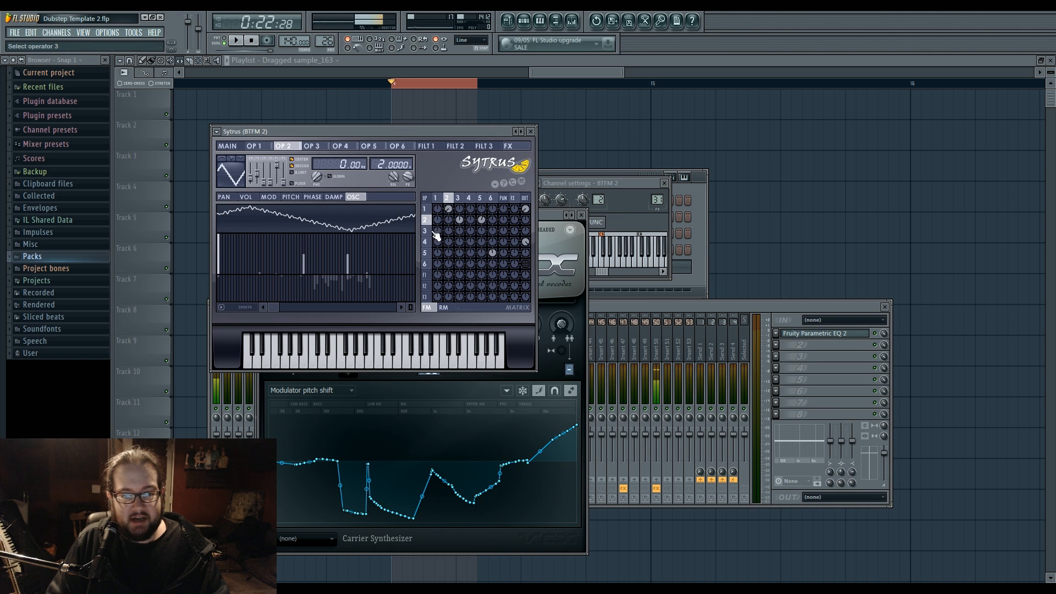
{"action": "left_click", "coordinate": [458, 199]}
{"action": "left_click", "coordinate": [449, 199]}
{"action": "left_click", "coordinate": [458, 199]}
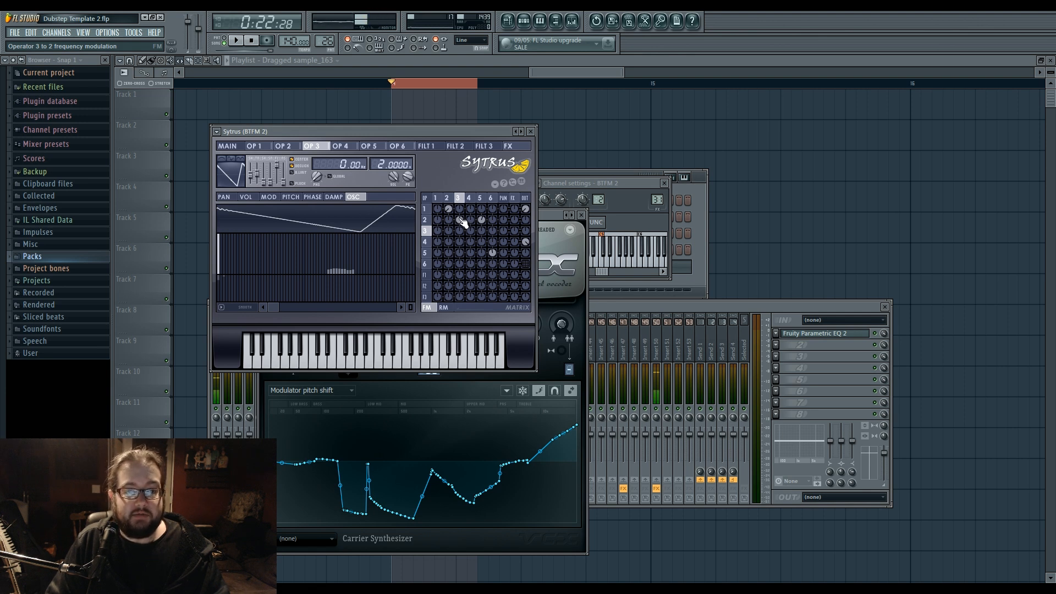
{"action": "left_click", "coordinate": [449, 198]}
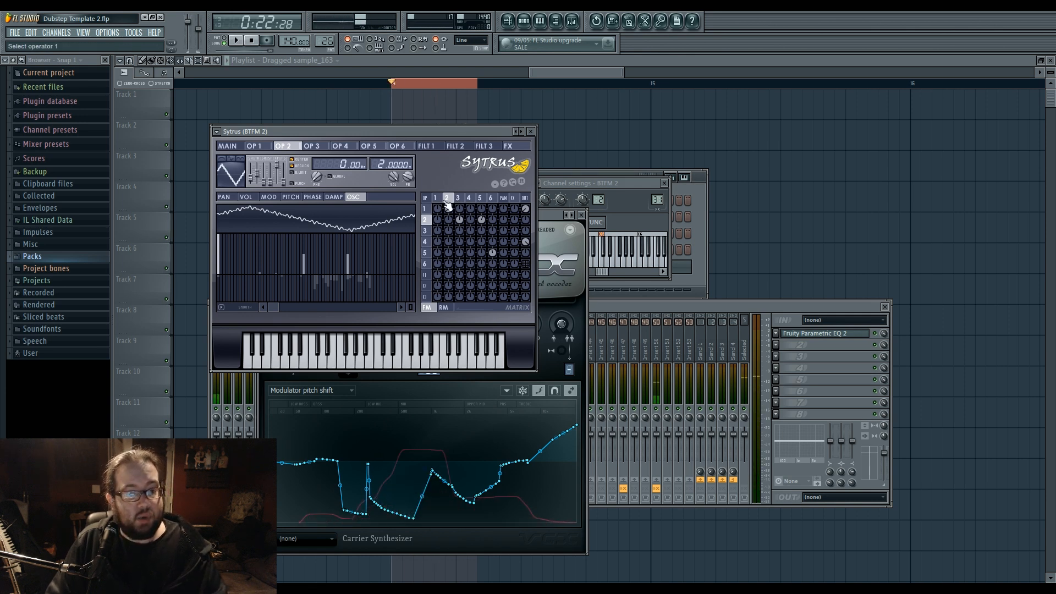
{"action": "left_click", "coordinate": [460, 199]}
{"action": "left_click", "coordinate": [480, 199]}
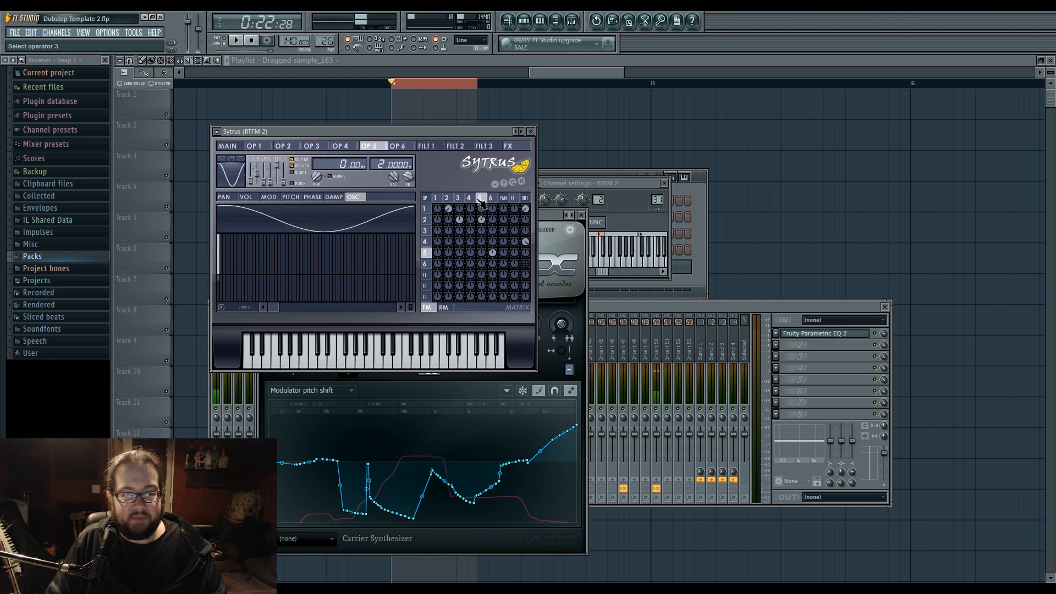
{"action": "left_click", "coordinate": [458, 199]}
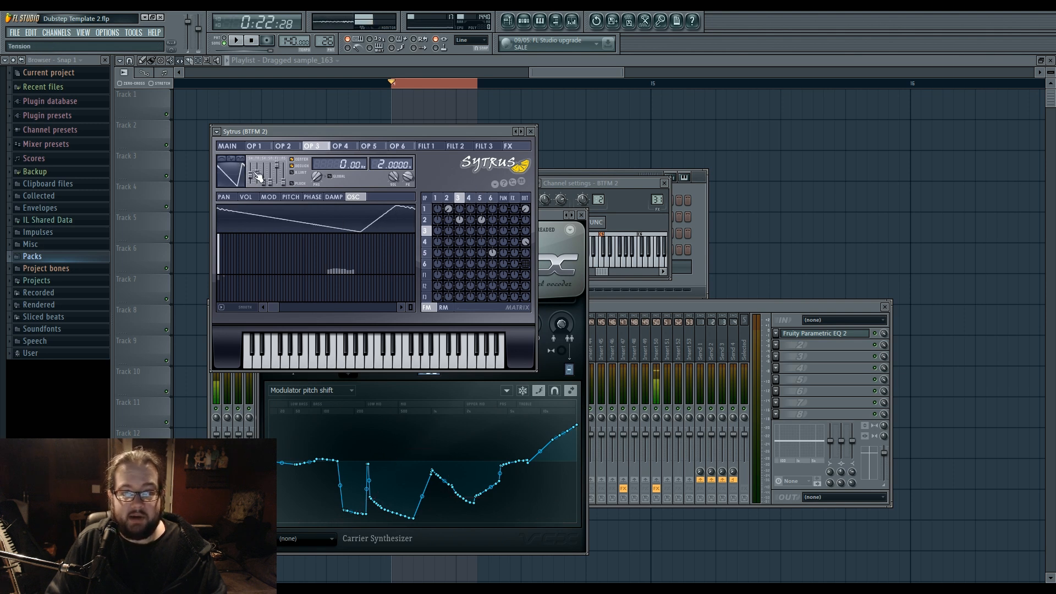
Try adding several upper harmonics to operator 5's oscillator and clear them again
{"action": "left_click_drag", "start_coordinate": [258, 178], "coordinate": [258, 178]}
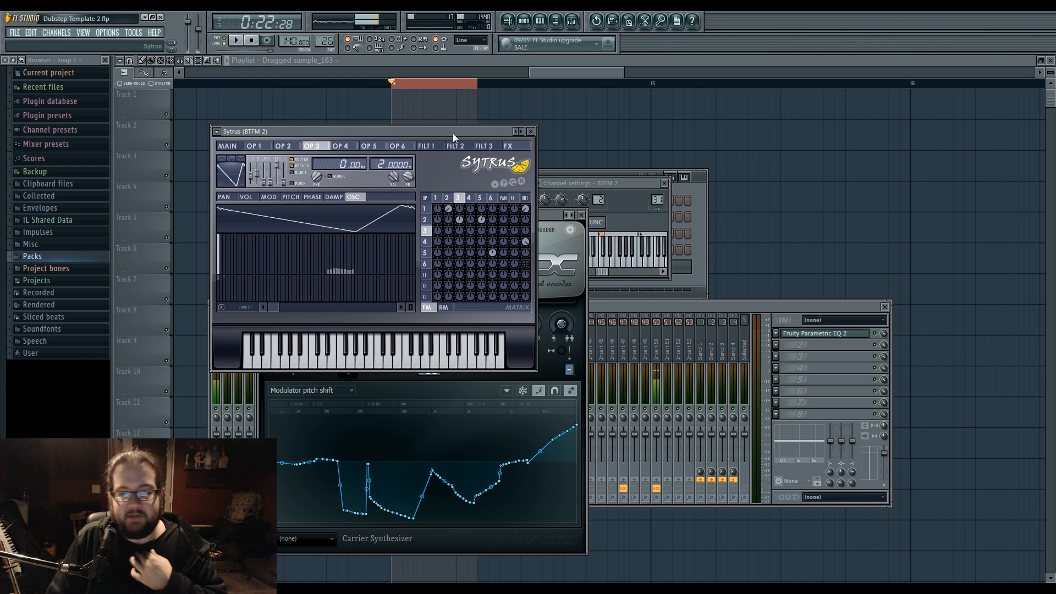
{"action": "left_click", "coordinate": [484, 199]}
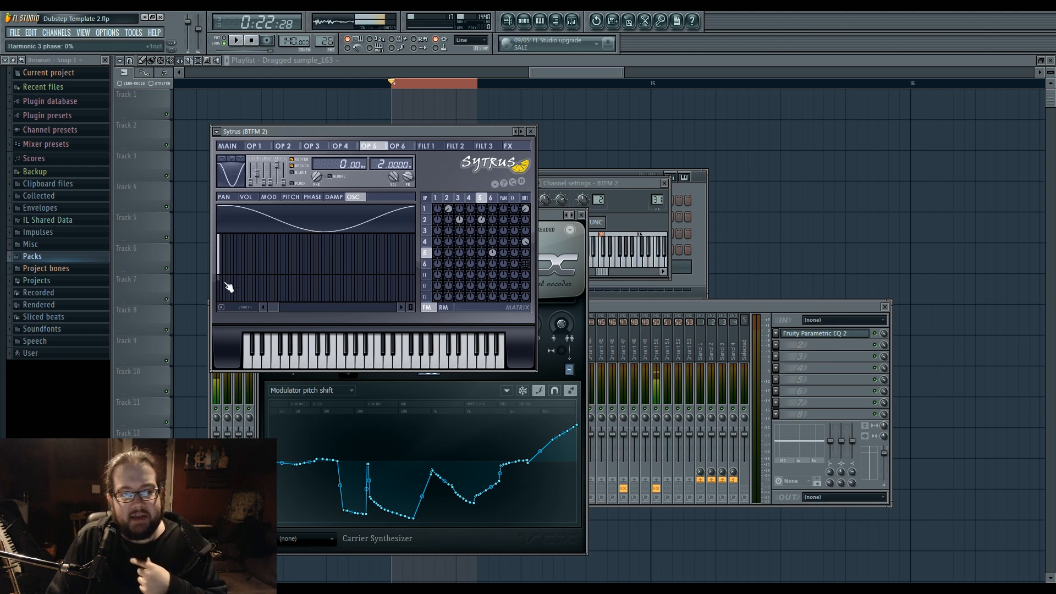
{"action": "left_click_drag", "start_coordinate": [304, 252], "coordinate": [303, 245]}
{"action": "left_click", "coordinate": [309, 245]}
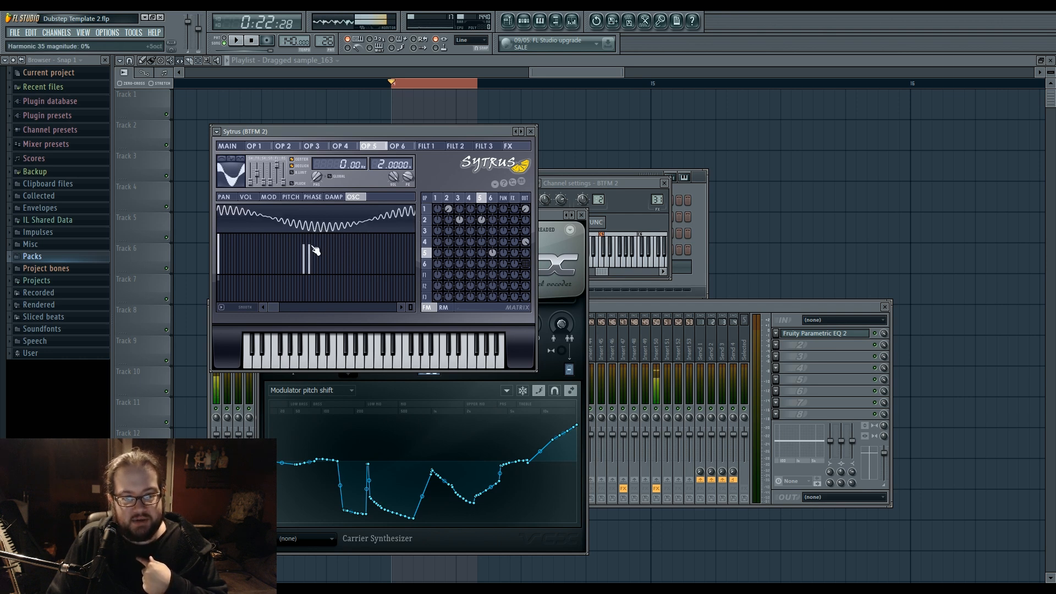
{"action": "left_click", "coordinate": [323, 248]}
{"action": "left_click", "coordinate": [334, 248]}
{"action": "left_click", "coordinate": [342, 249]}
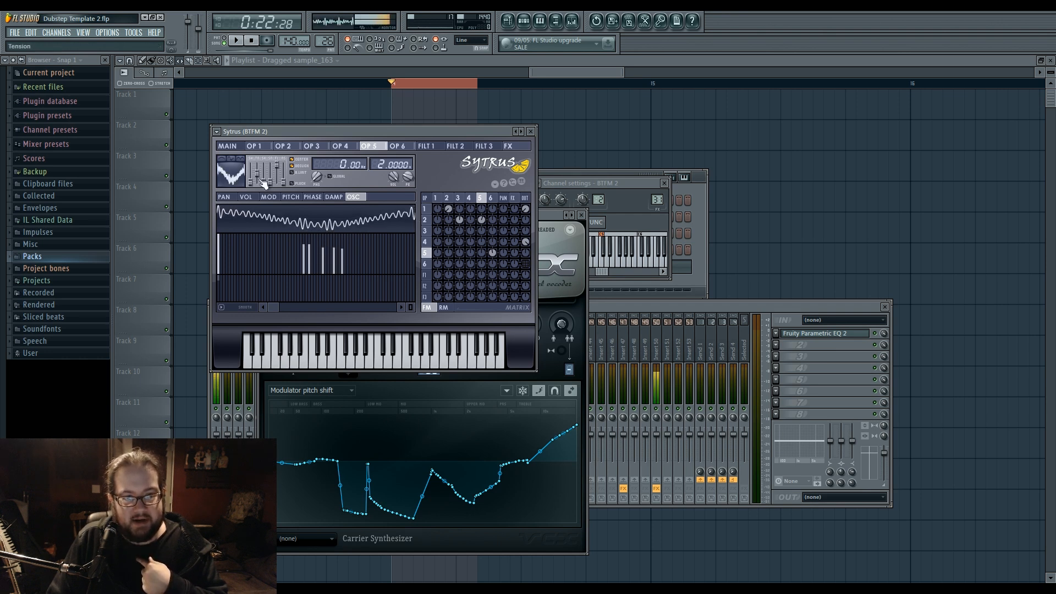
{"action": "mouse_move", "coordinate": [303, 273]}
{"action": "left_mouse_down"}
{"action": "mouse_move", "coordinate": [345, 292]}
{"action": "mouse_move", "coordinate": [314, 302]}
{"action": "mouse_move", "coordinate": [313, 275]}
{"action": "left_mouse_up"}
{"action": "left_click", "coordinate": [312, 239]}
{"action": "right_click", "coordinate": [313, 273]}
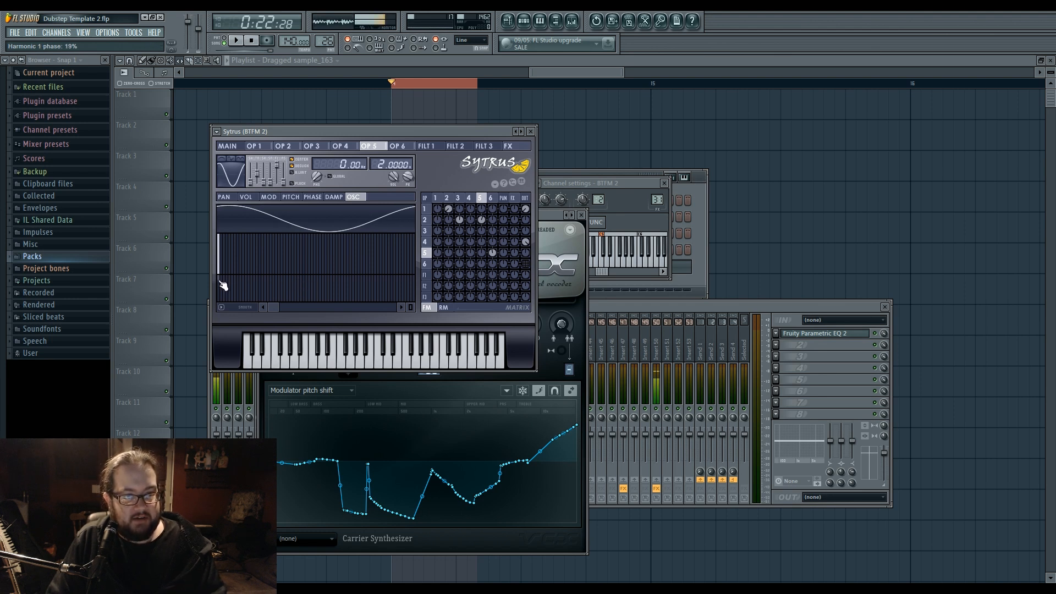
Compare the oscillators of operators 3, 6 and 4, and inspect operator 4's volume Mod X envelope
{"action": "left_click", "coordinate": [460, 200]}
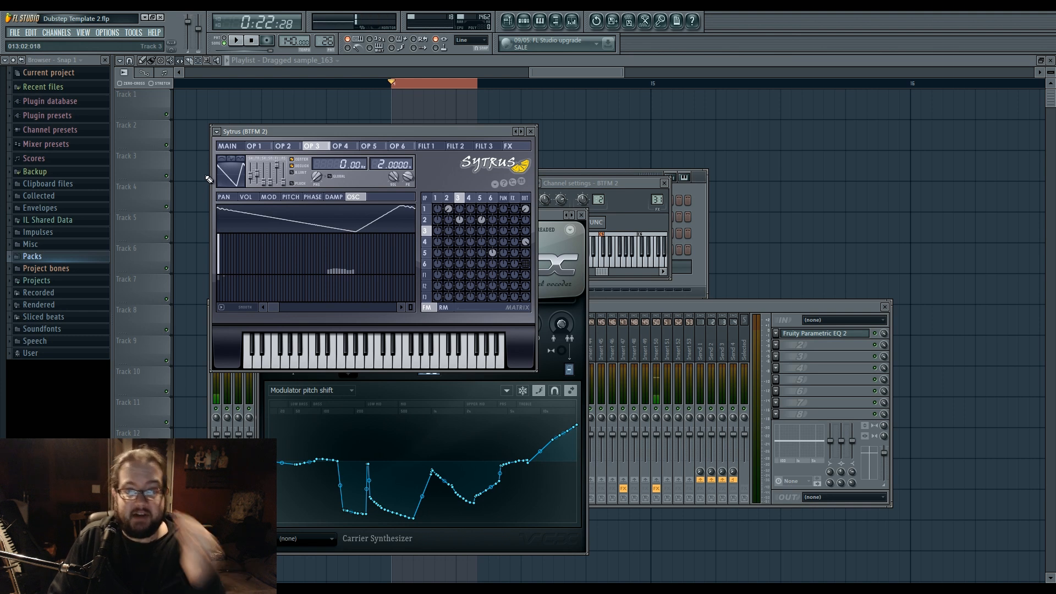
{"action": "left_click", "coordinate": [490, 199]}
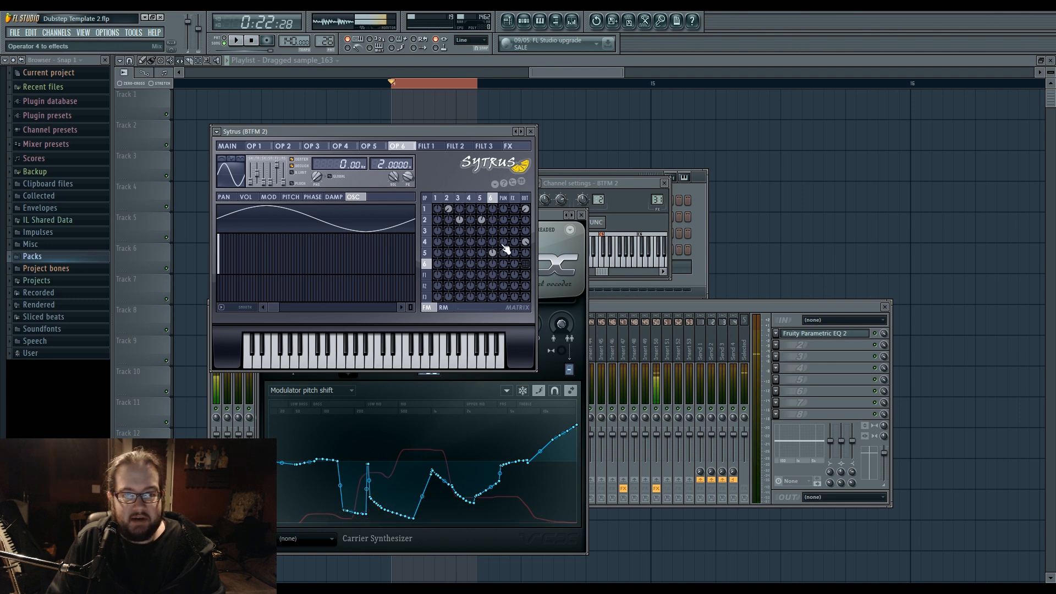
{"action": "left_click", "coordinate": [471, 199]}
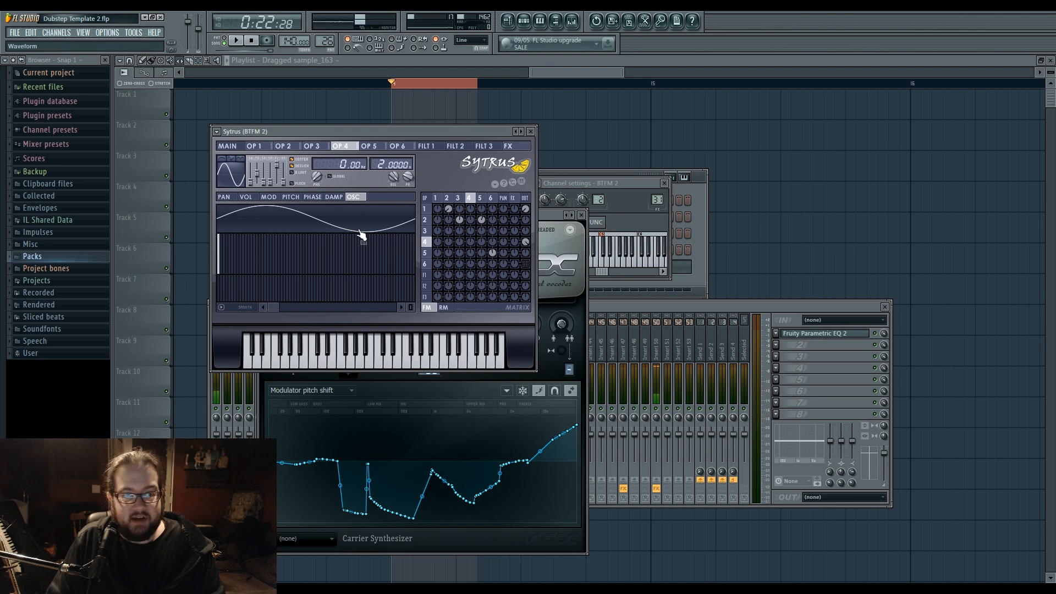
{"action": "left_click", "coordinate": [246, 197]}
{"action": "left_click", "coordinate": [324, 209]}
{"action": "key", "text": "space"}
{"action": "key", "text": "space"}
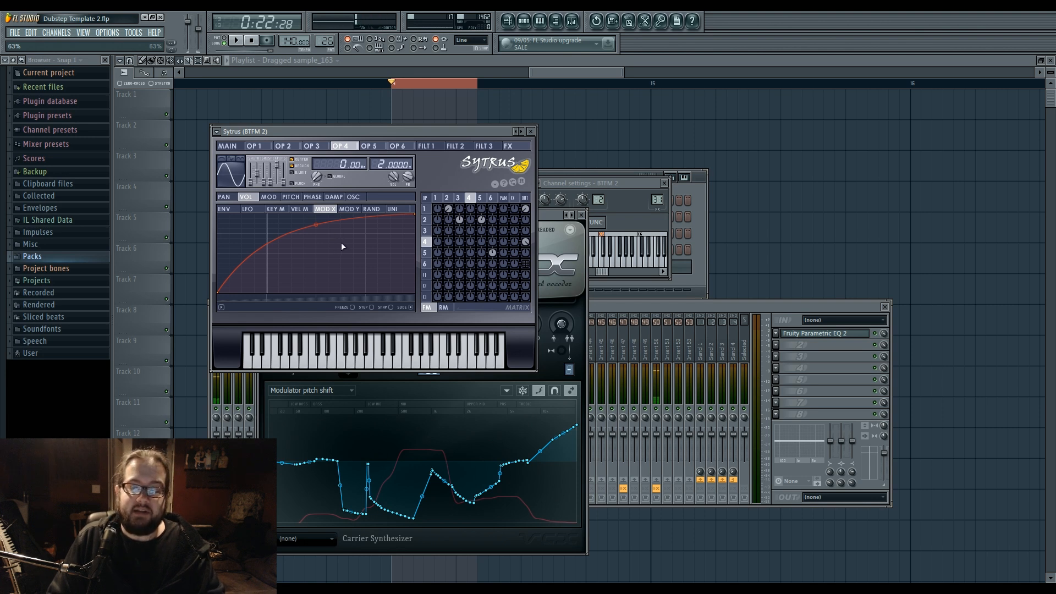
Check the volume Mod X envelopes of operators 2, 1 and 4, and audition the loop with operator 4's output turned down
{"action": "left_click", "coordinate": [447, 199]}
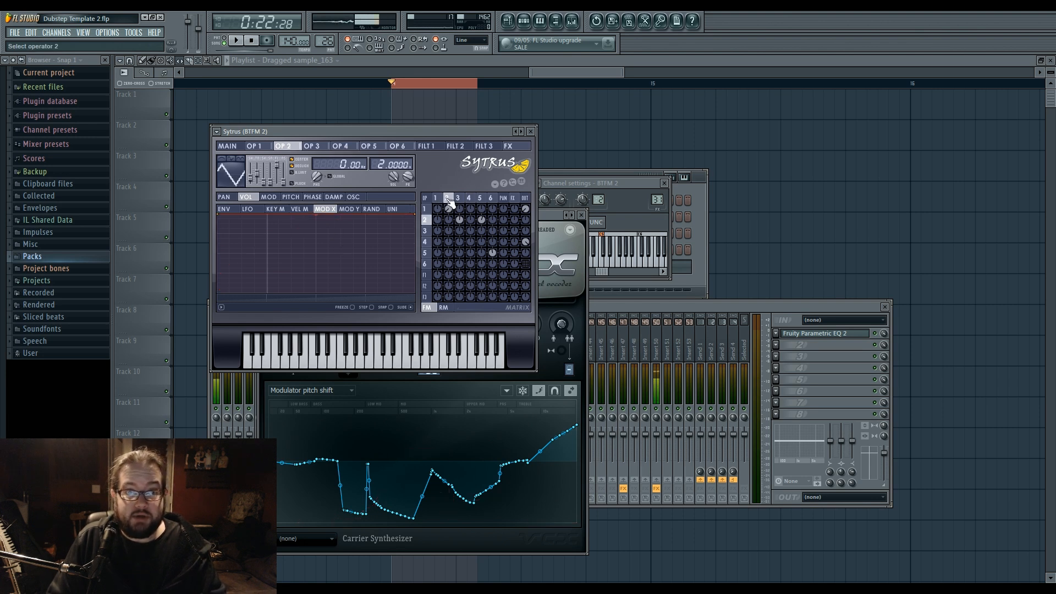
{"action": "left_click", "coordinate": [442, 200]}
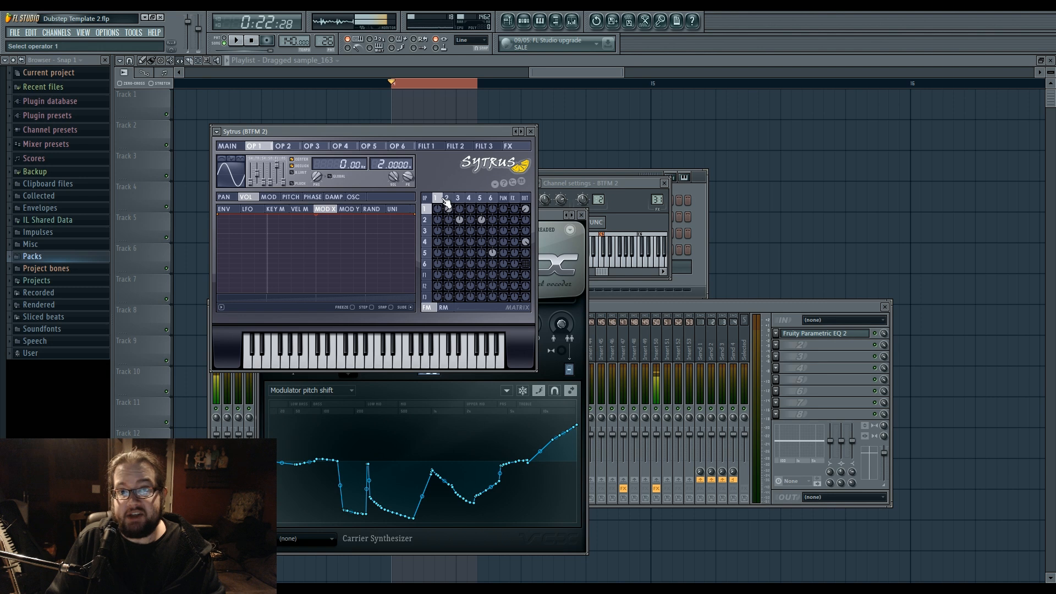
{"action": "left_click", "coordinate": [426, 242]}
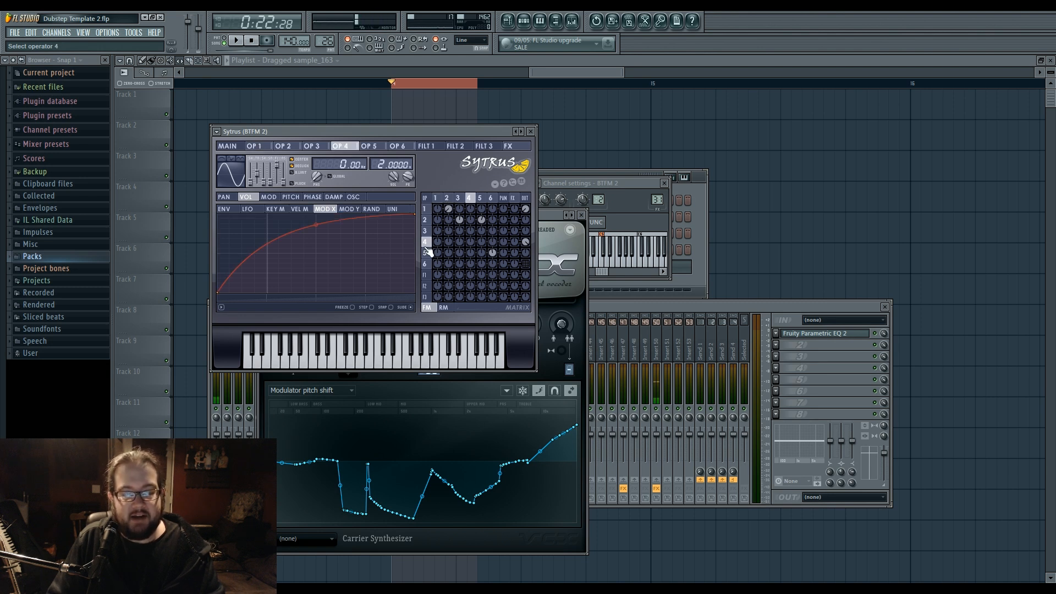
{"action": "key", "text": "space"}
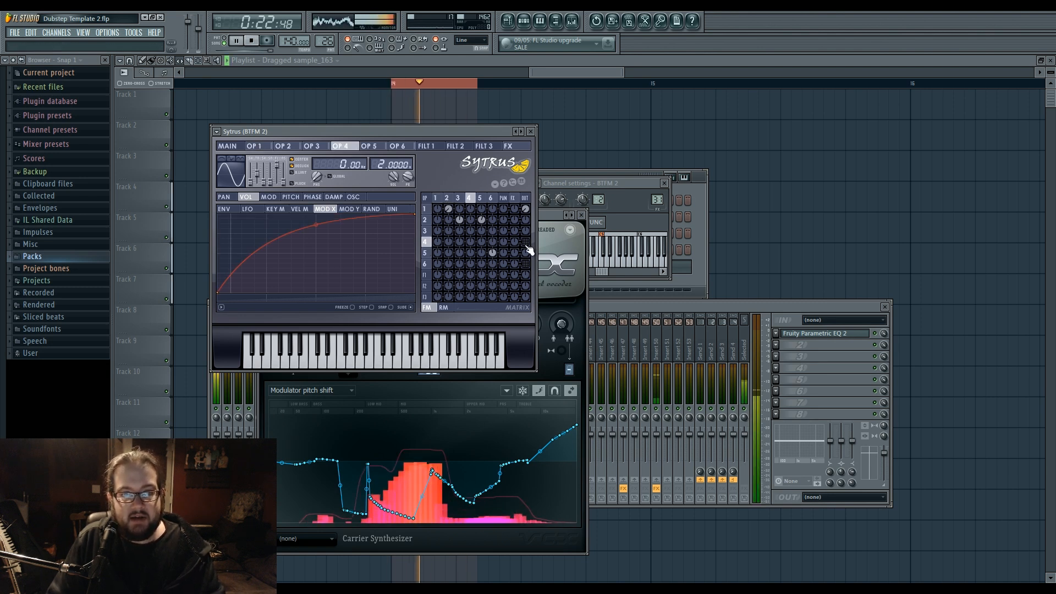
{"action": "key", "text": "space"}
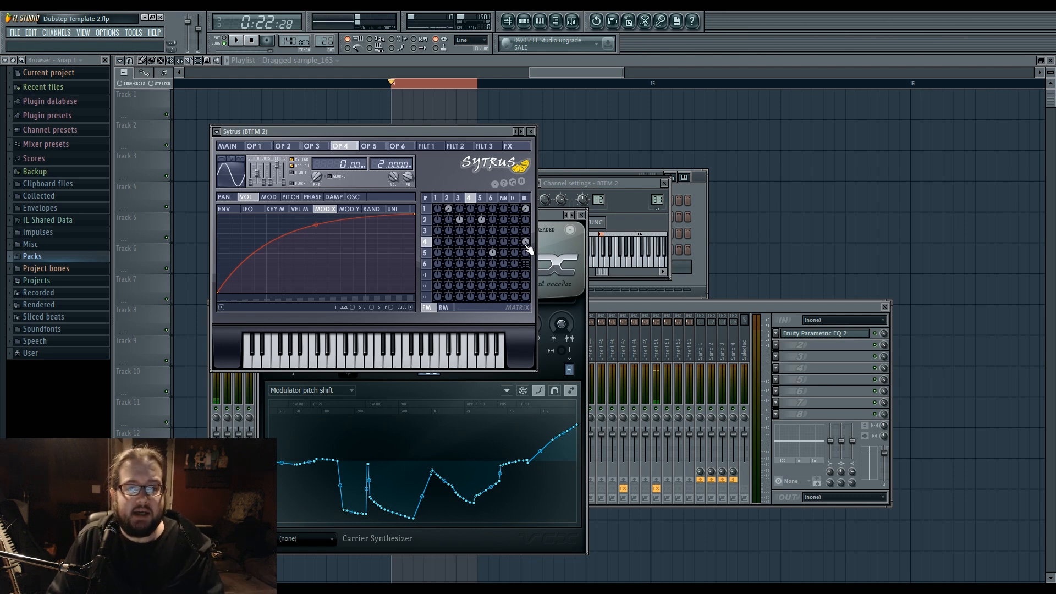
In operator 2's oscillator, remove harmonic 47, adjust the remaining tall harmonic and shift the first harmonic's phase, auditioning the loop
{"action": "left_click", "coordinate": [459, 199]}
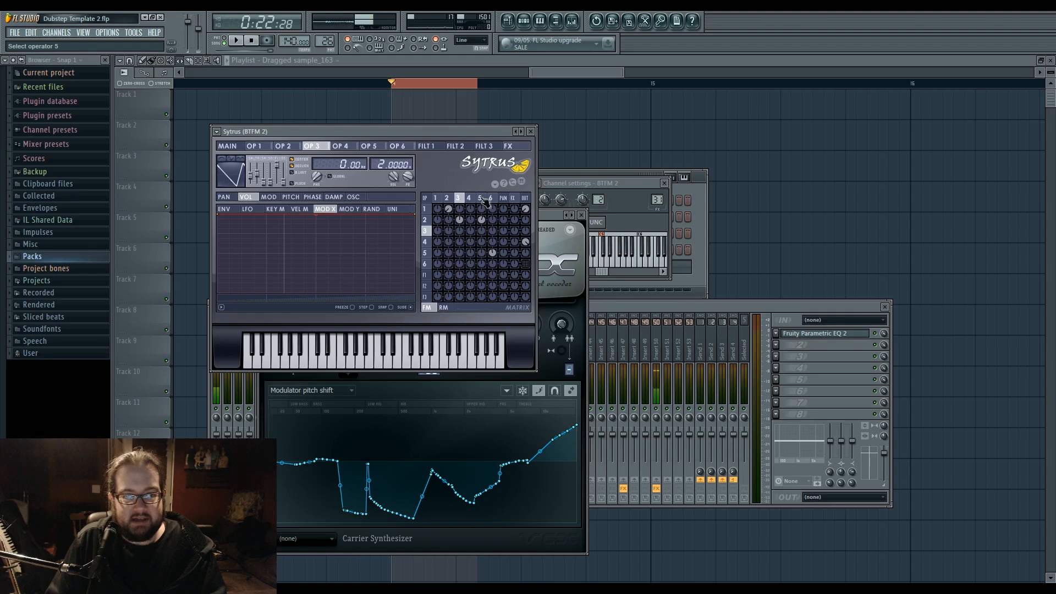
{"action": "left_click", "coordinate": [480, 198]}
{"action": "left_click", "coordinate": [458, 198]}
{"action": "left_click", "coordinate": [447, 198]}
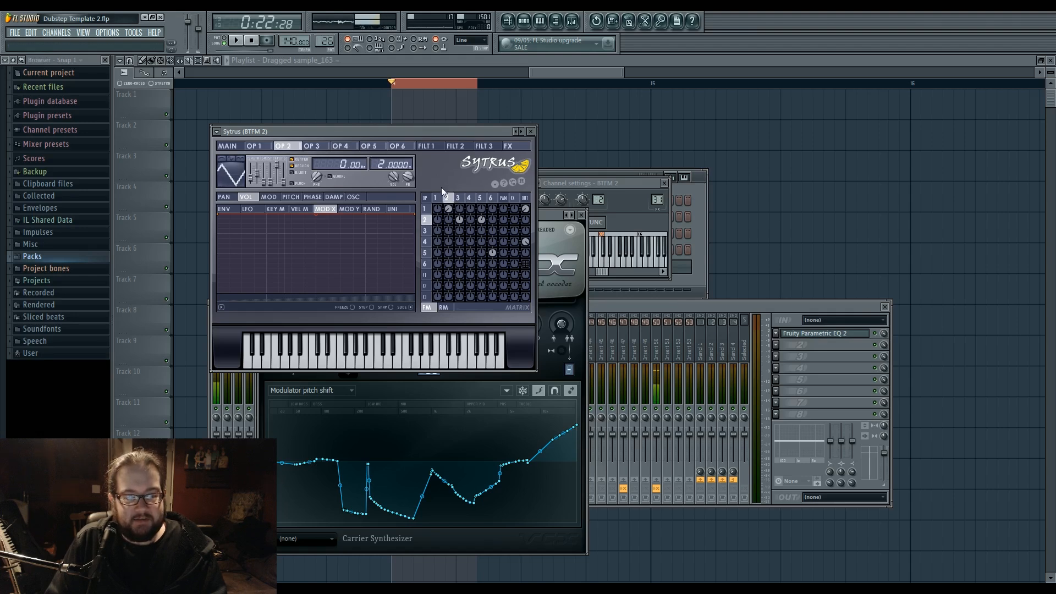
{"action": "left_click", "coordinate": [353, 197]}
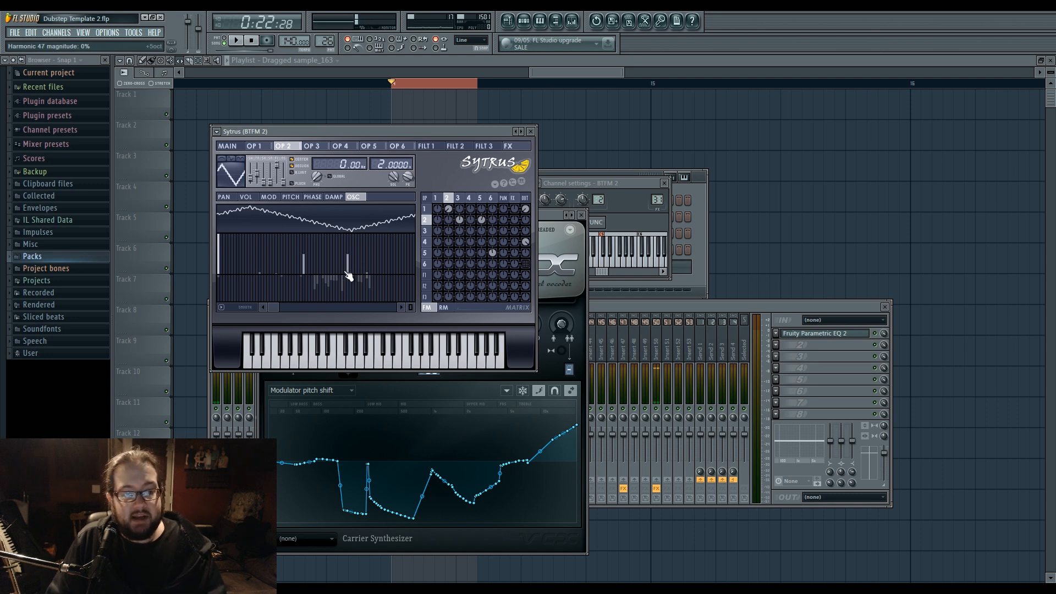
{"action": "left_click_drag", "start_coordinate": [350, 277], "coordinate": [352, 283]}
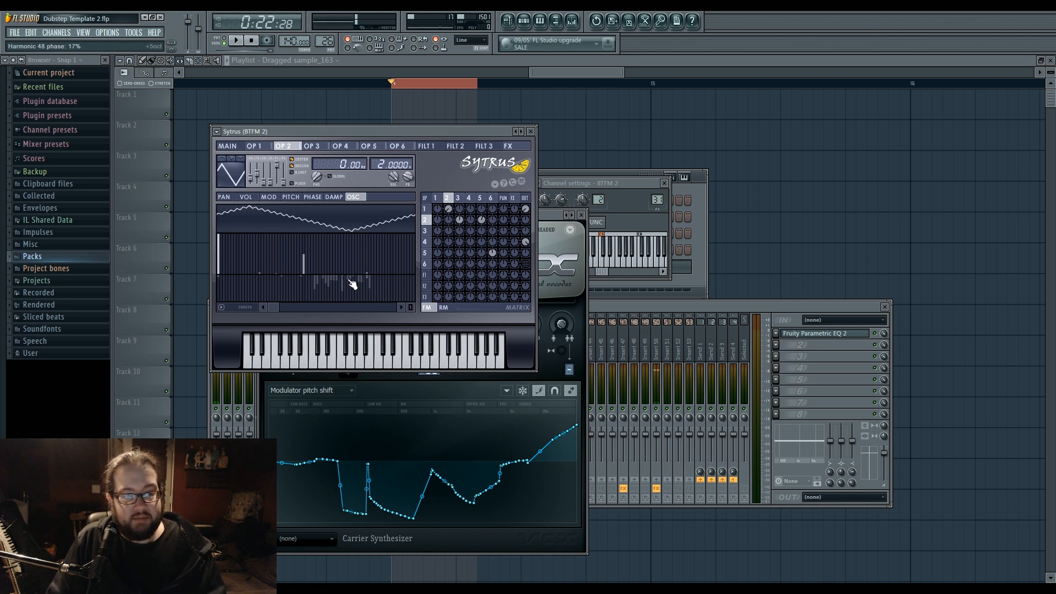
{"action": "left_click", "coordinate": [307, 254]}
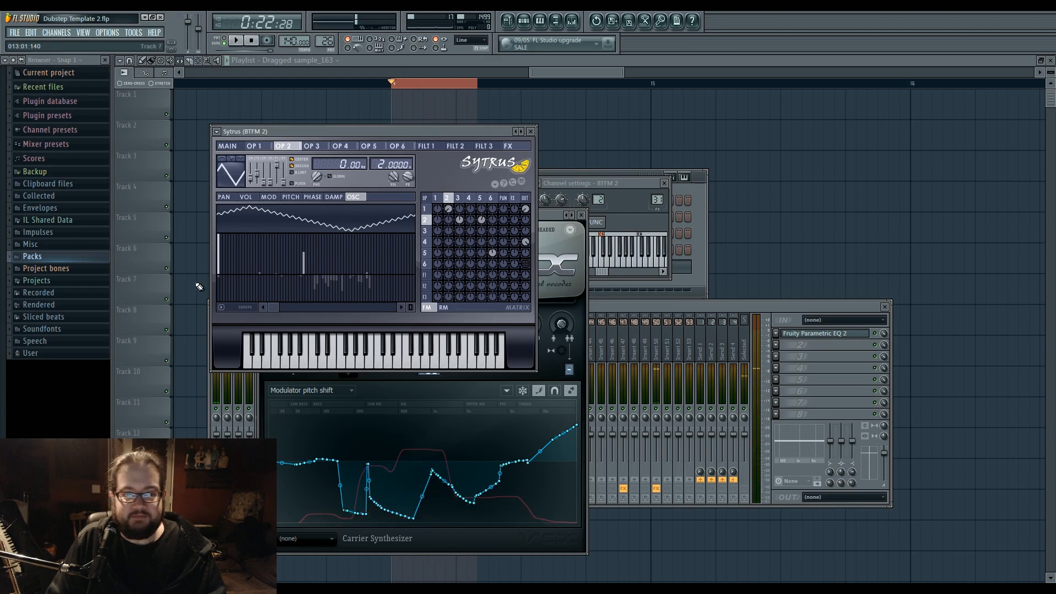
{"action": "left_click", "coordinate": [218, 276]}
{"action": "key", "text": "space"}
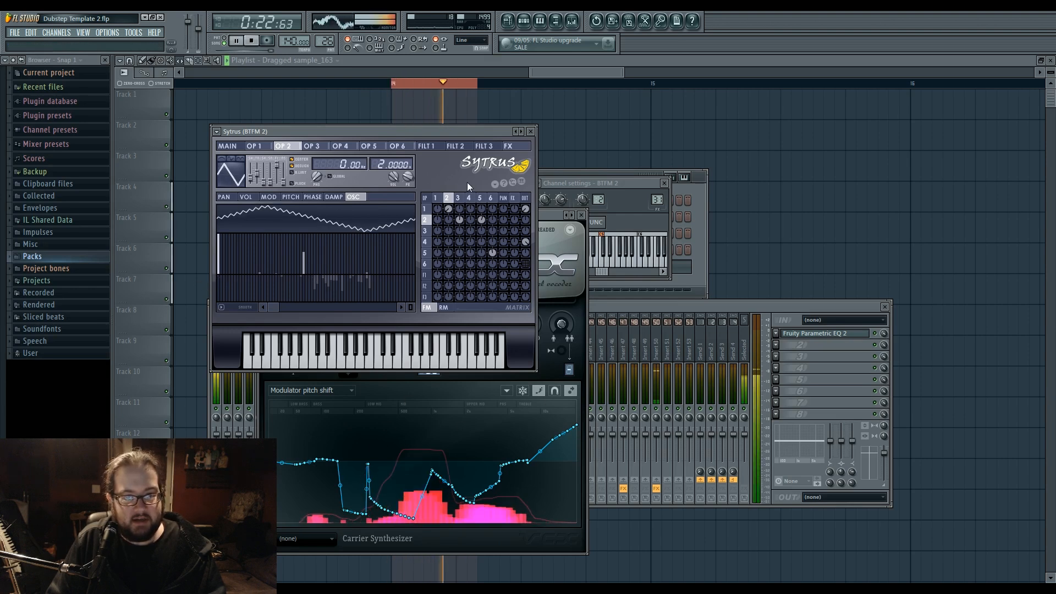
{"action": "key", "text": "space"}
Shift the first harmonic's phase in the oscillators of operators 3 and 5 and audition the loop
{"action": "left_click", "coordinate": [313, 146]}
{"action": "left_click_drag", "start_coordinate": [220, 279], "coordinate": [221, 272]}
{"action": "left_click", "coordinate": [490, 198]}
{"action": "left_click", "coordinate": [480, 198]}
{"action": "key", "text": "space"}
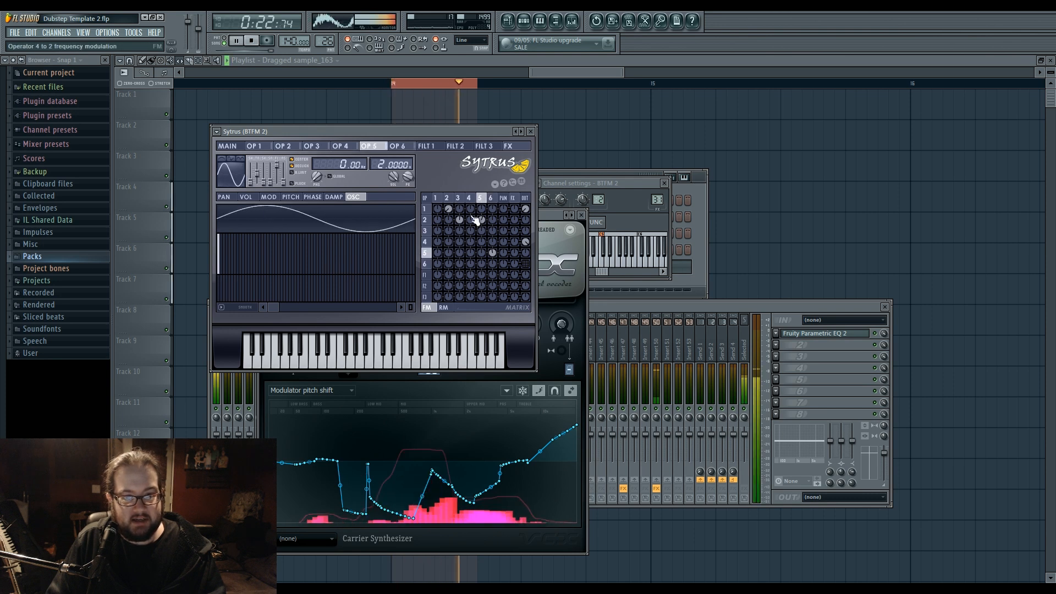
{"action": "left_click", "coordinate": [491, 199]}
{"action": "left_click", "coordinate": [480, 198]}
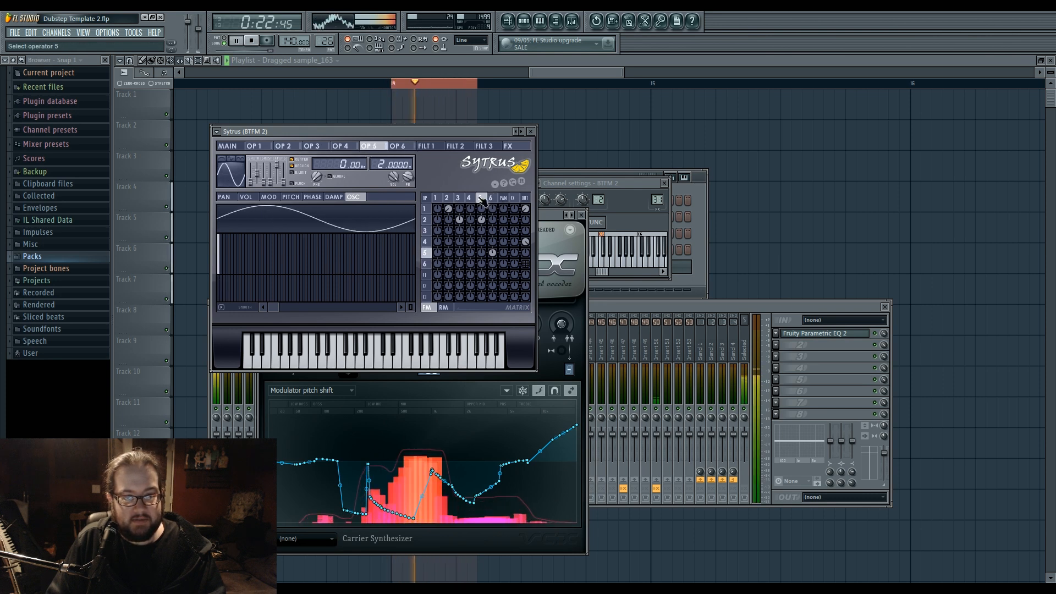
{"action": "left_click", "coordinate": [458, 198]}
{"action": "key", "text": "space"}
Reshape operator 3's cluster of upper harmonics into a wider, lower group
{"action": "left_click", "coordinate": [448, 198]}
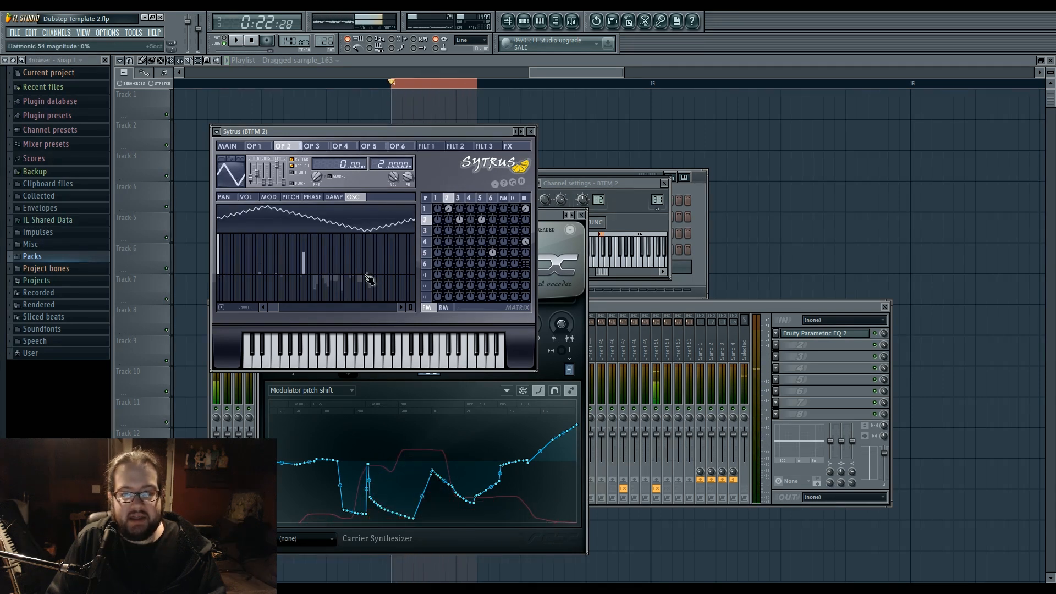
{"action": "key", "text": "space"}
{"action": "left_click", "coordinate": [458, 198]}
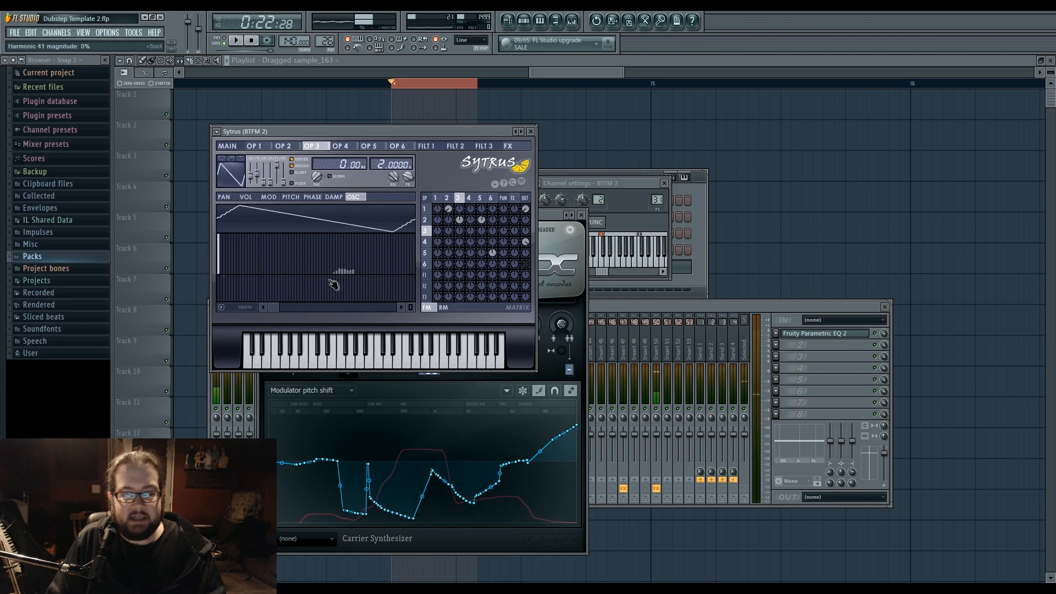
{"action": "left_click_drag", "start_coordinate": [337, 276], "coordinate": [347, 275]}
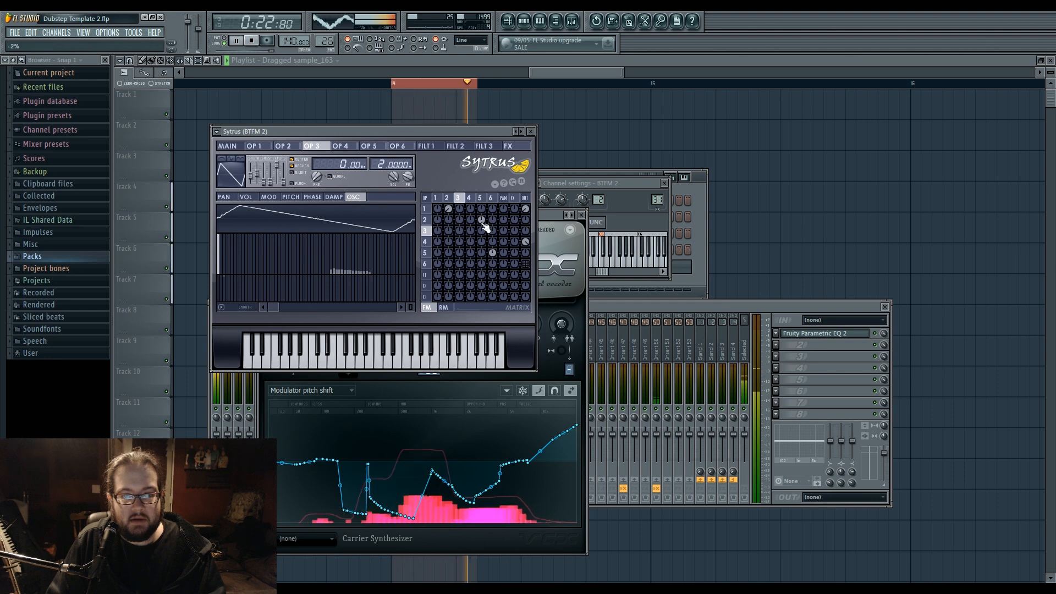
Audition the loop while varying operator 2's frequency modulation from operators 5 and 3, setting the operator 3 amount to -9%
{"action": "key", "text": "space"}
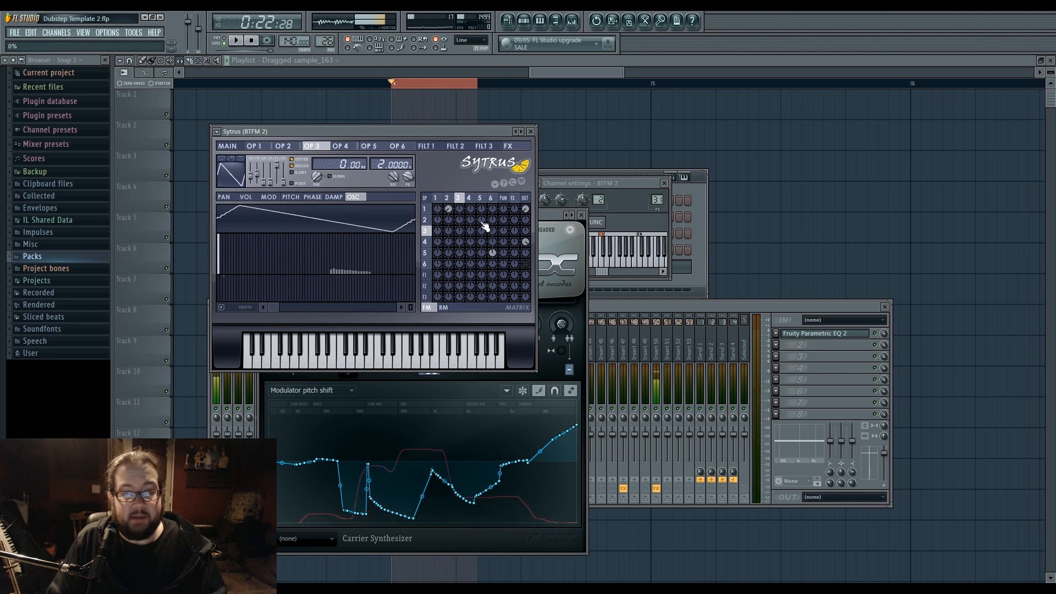
{"action": "key", "text": "space"}
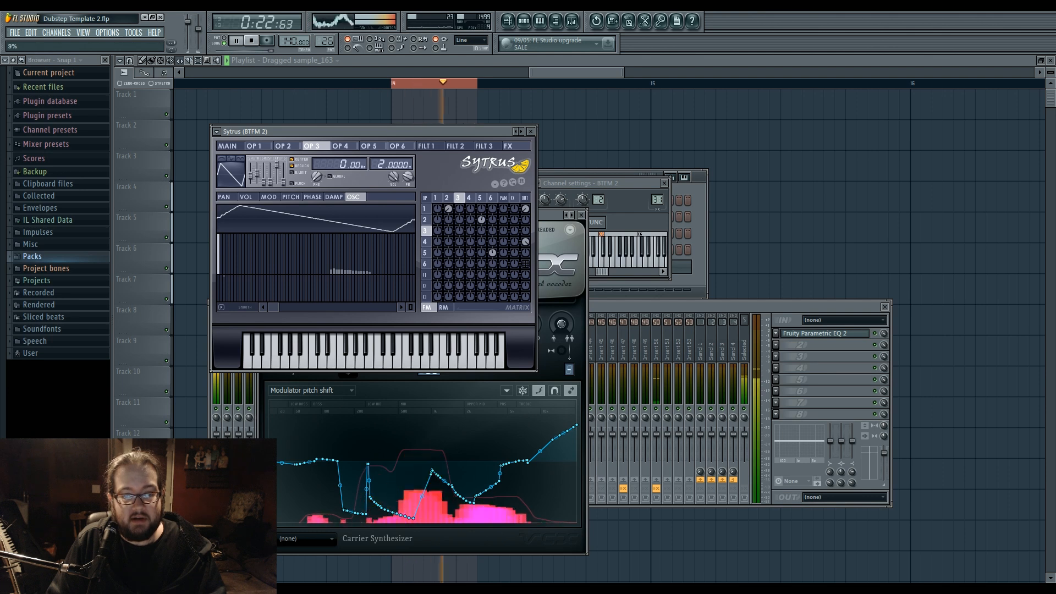
{"action": "scroll", "coordinate": [461, 221], "scroll_direction": "down", "scroll_amount": 4}
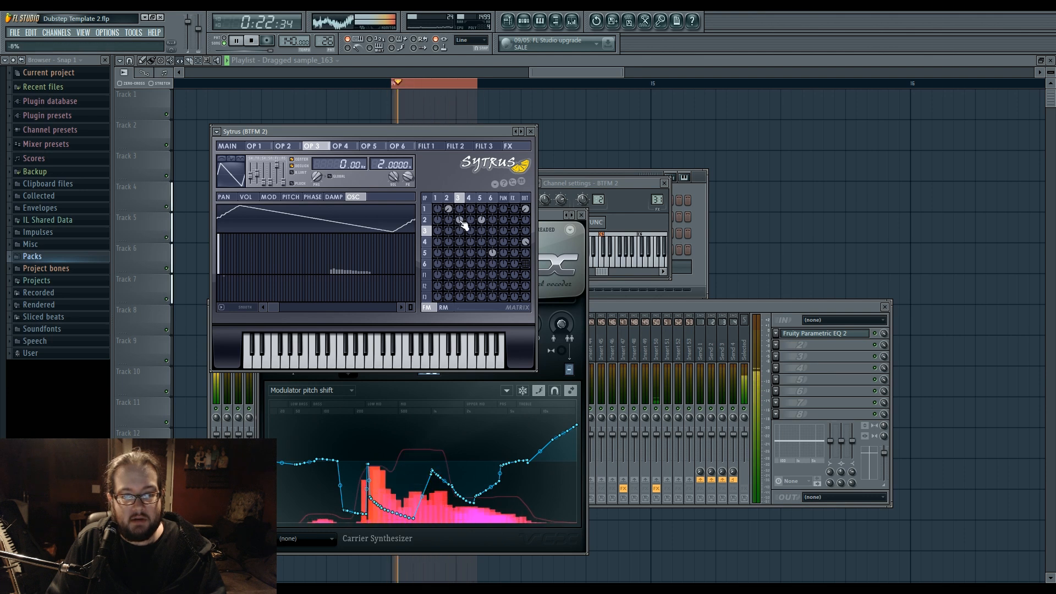
{"action": "scroll", "coordinate": [463, 227], "scroll_direction": "down", "scroll_amount": 1}
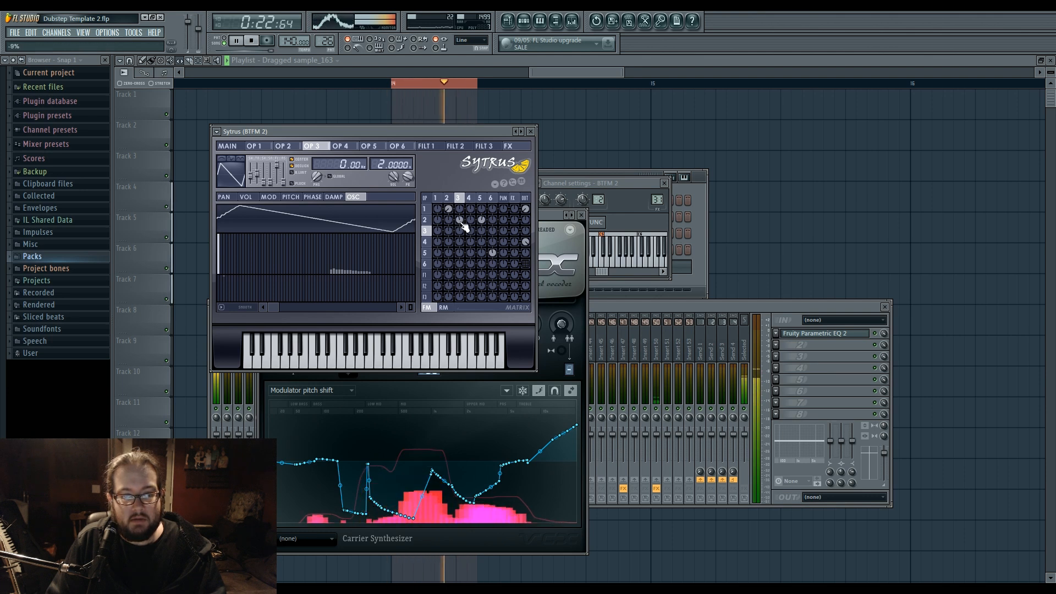
{"action": "key", "text": "space"}
Add another upper harmonic to operator 2's oscillator and audition the loop
{"action": "left_click", "coordinate": [447, 197]}
{"action": "key", "text": "space"}
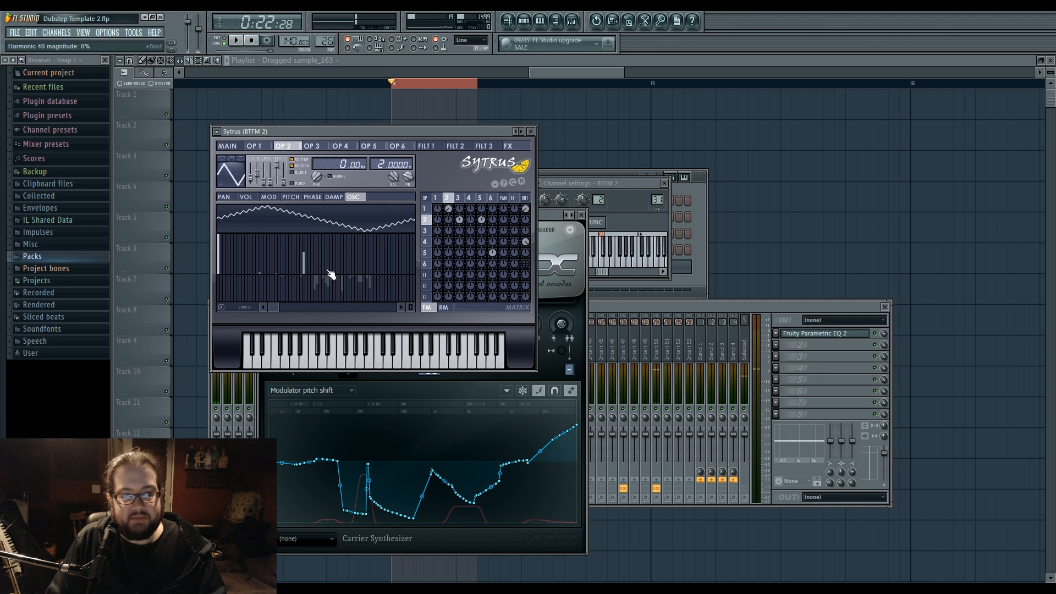
{"action": "left_click", "coordinate": [342, 257]}
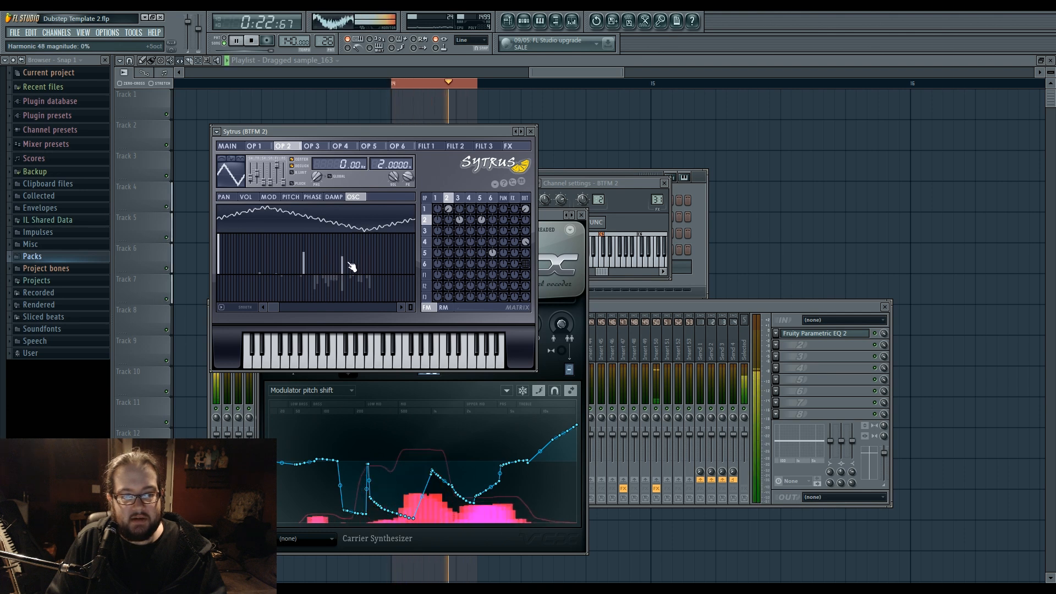
{"action": "key", "text": "space"}
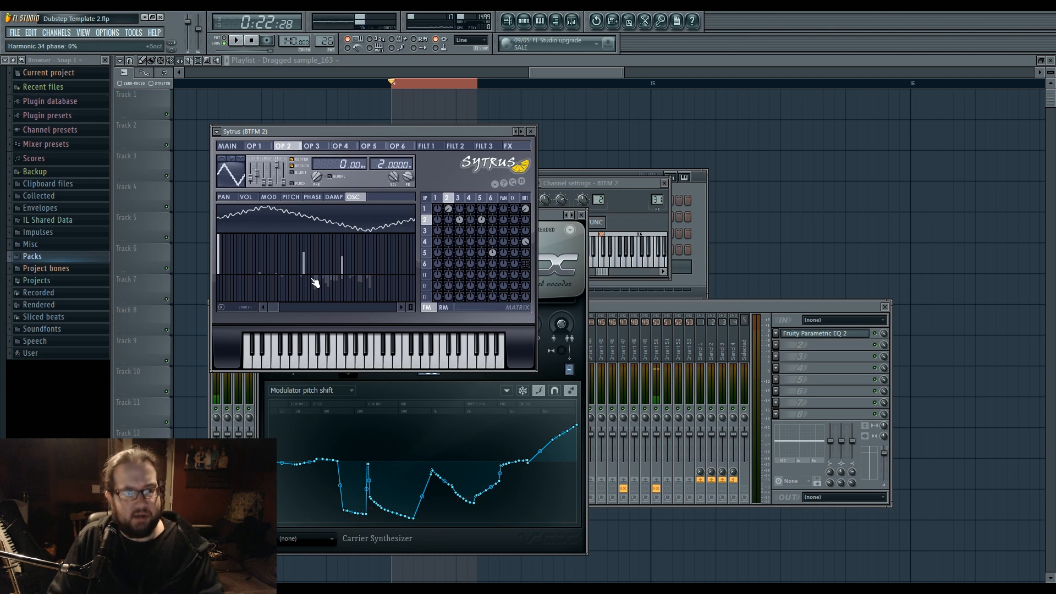
Compare the edited oscillator waveforms of operators 3, 5 and 2, finishing on operator 3
{"action": "left_click", "coordinate": [459, 199]}
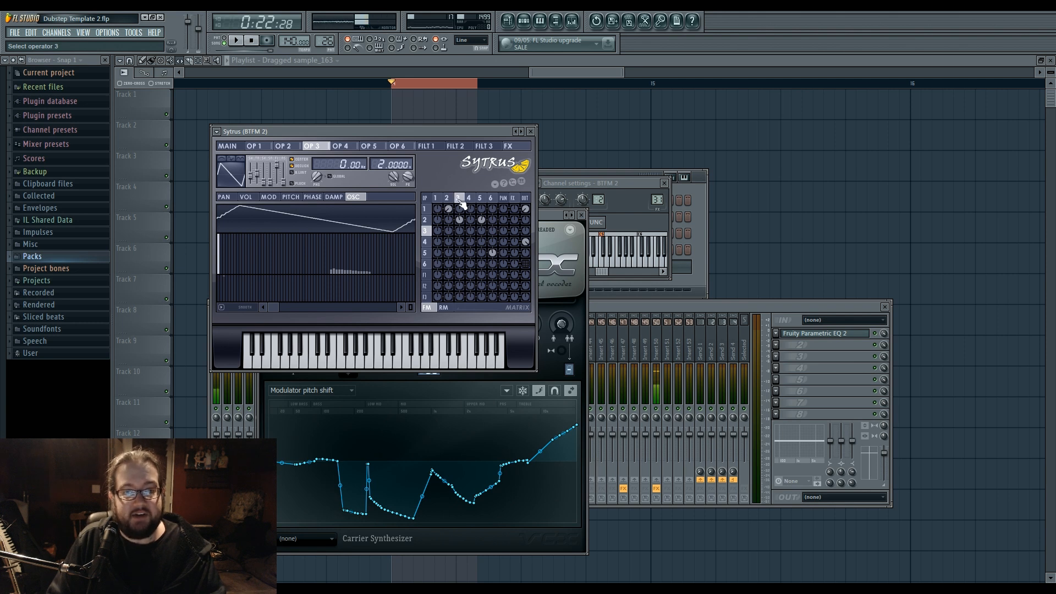
{"action": "left_click", "coordinate": [480, 199]}
{"action": "left_click", "coordinate": [459, 199]}
{"action": "left_click", "coordinate": [448, 199]}
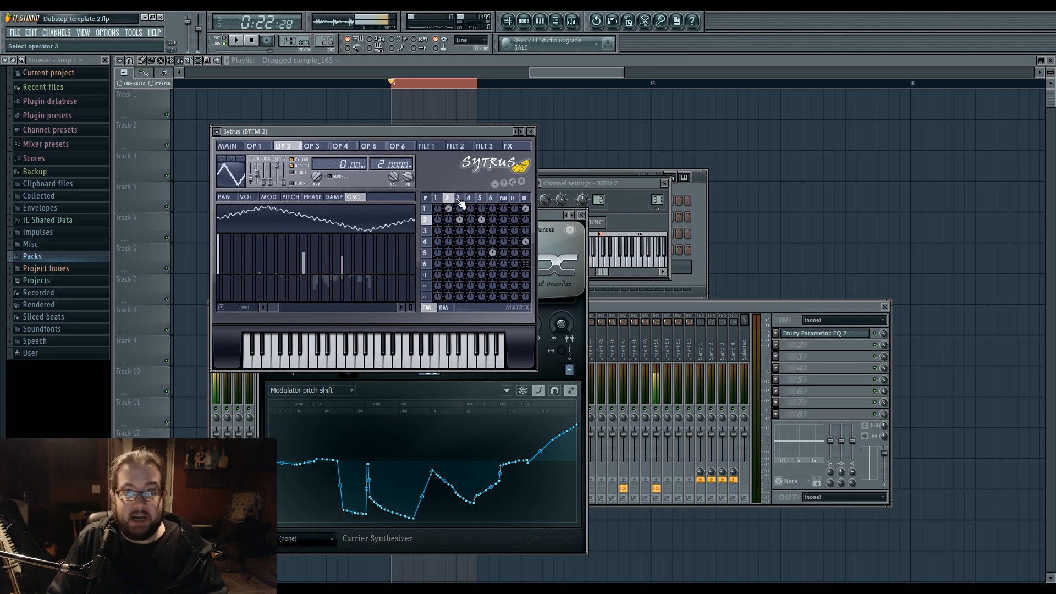
{"action": "left_click", "coordinate": [459, 199]}
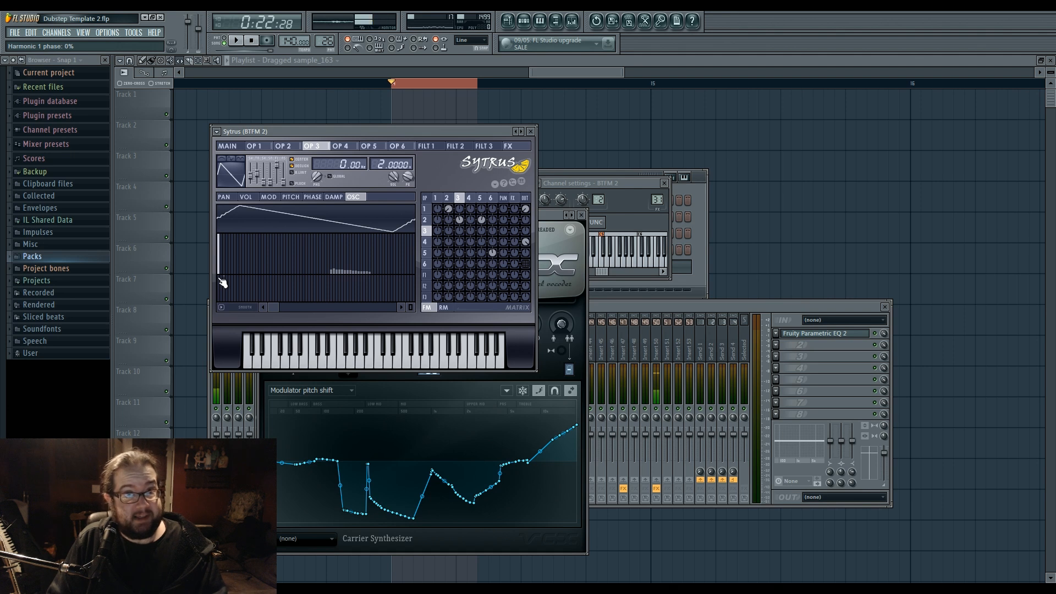
Audition the loop while changing the phase of the first harmonic in operator 5's oscillator
{"action": "key", "text": "space"}
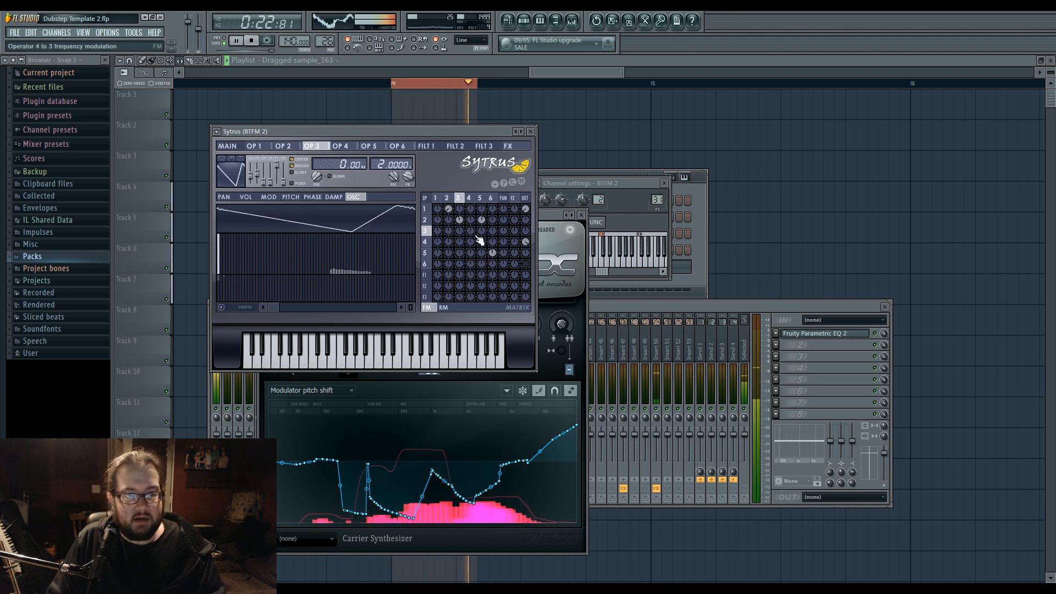
{"action": "left_click", "coordinate": [481, 197]}
{"action": "left_click_drag", "start_coordinate": [224, 283], "coordinate": [222, 302]}
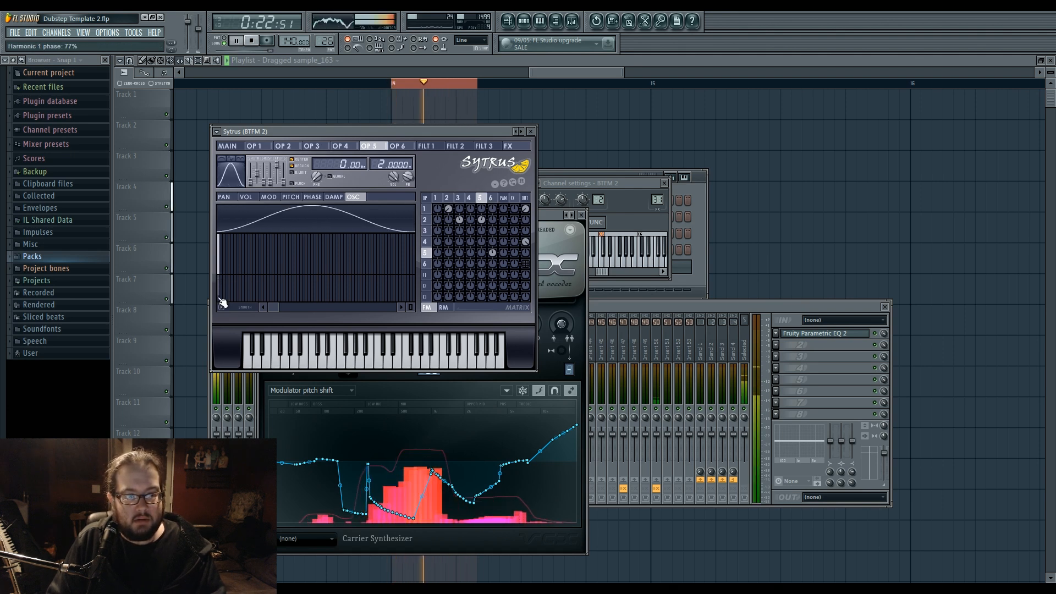
Audition phase changes on operator 2's first and mid-range harmonics, and vary its frequency modulation from operator 3
{"action": "left_click", "coordinate": [447, 199]}
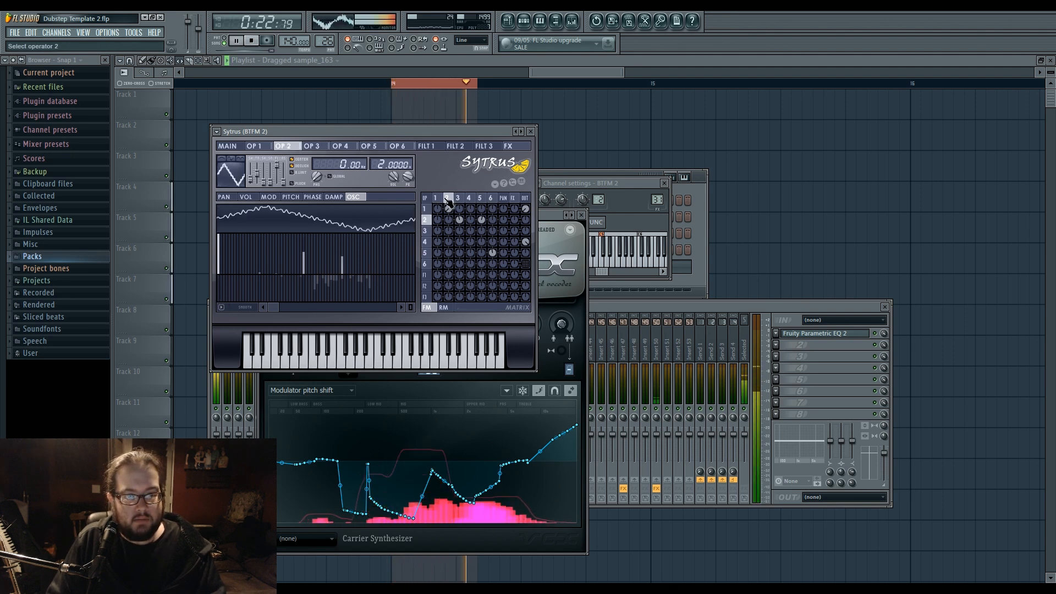
{"action": "left_click_drag", "start_coordinate": [228, 283], "coordinate": [223, 283]}
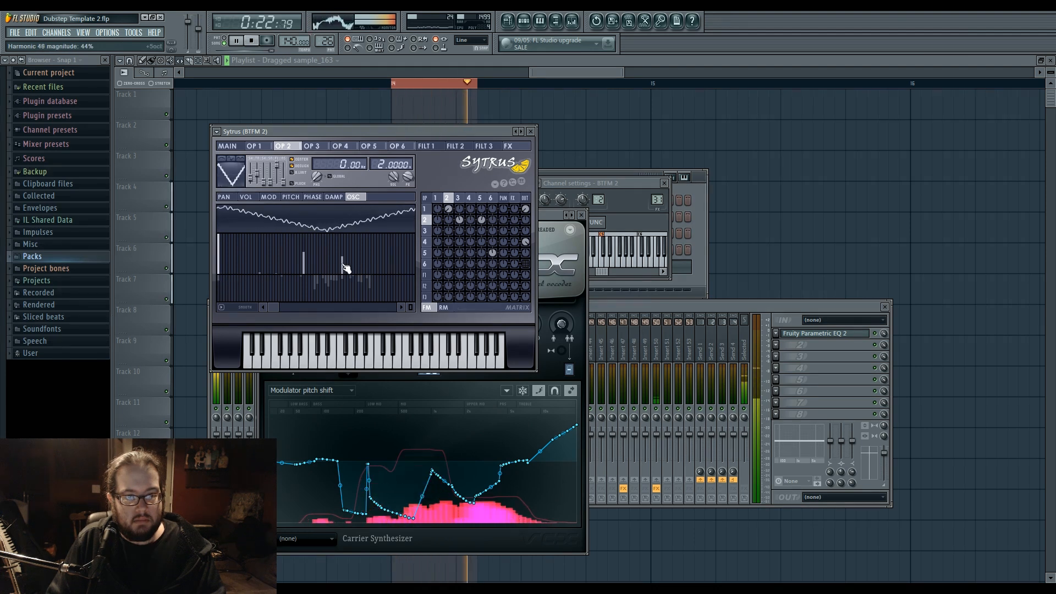
{"action": "left_click_drag", "start_coordinate": [302, 288], "coordinate": [306, 278]}
{"action": "left_click_drag", "start_coordinate": [460, 219], "coordinate": [463, 225]}
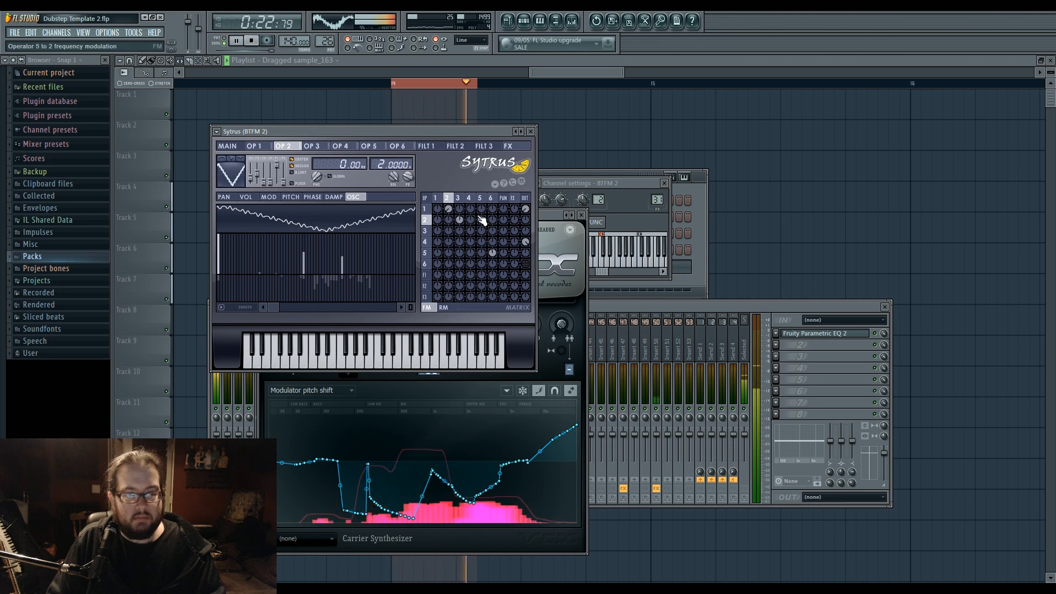
{"action": "key", "text": "space"}
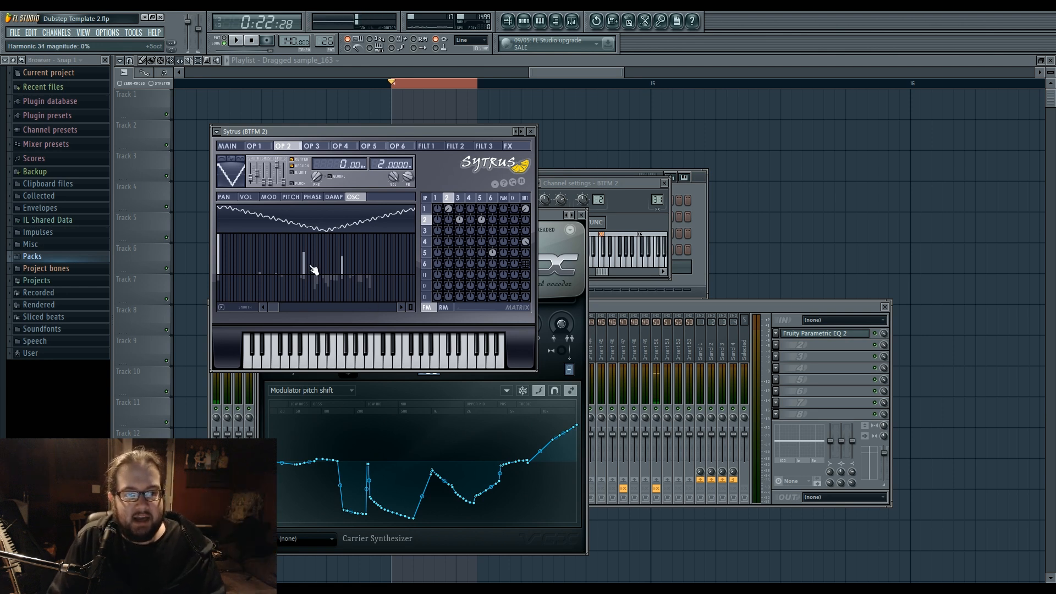
Replace operator 2's two tall upper harmonics with a single, much higher one and audition the loop
{"action": "left_click_drag", "start_coordinate": [309, 278], "coordinate": [347, 272]}
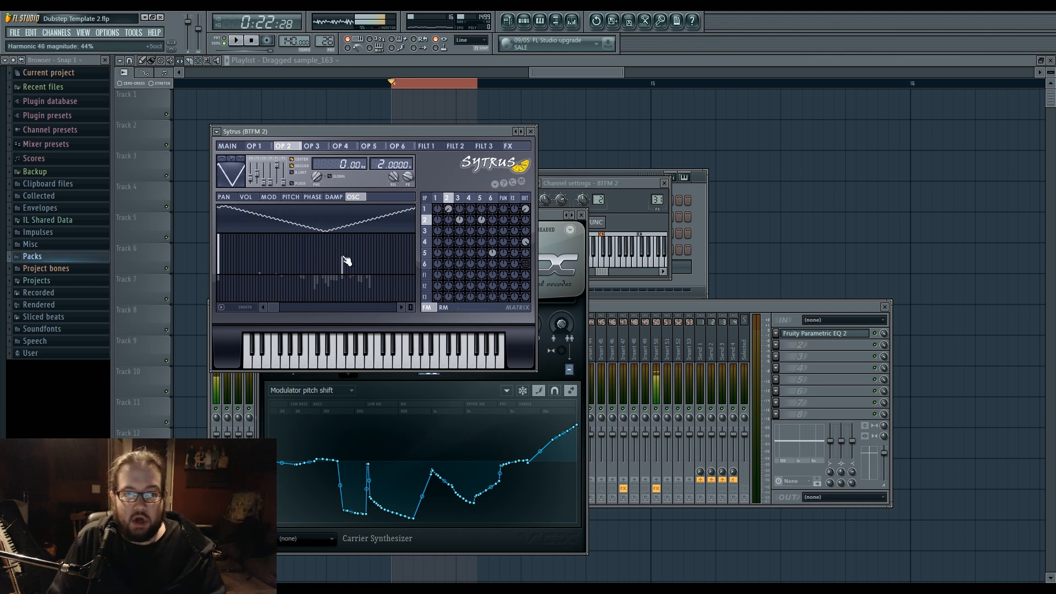
{"action": "key", "text": "space"}
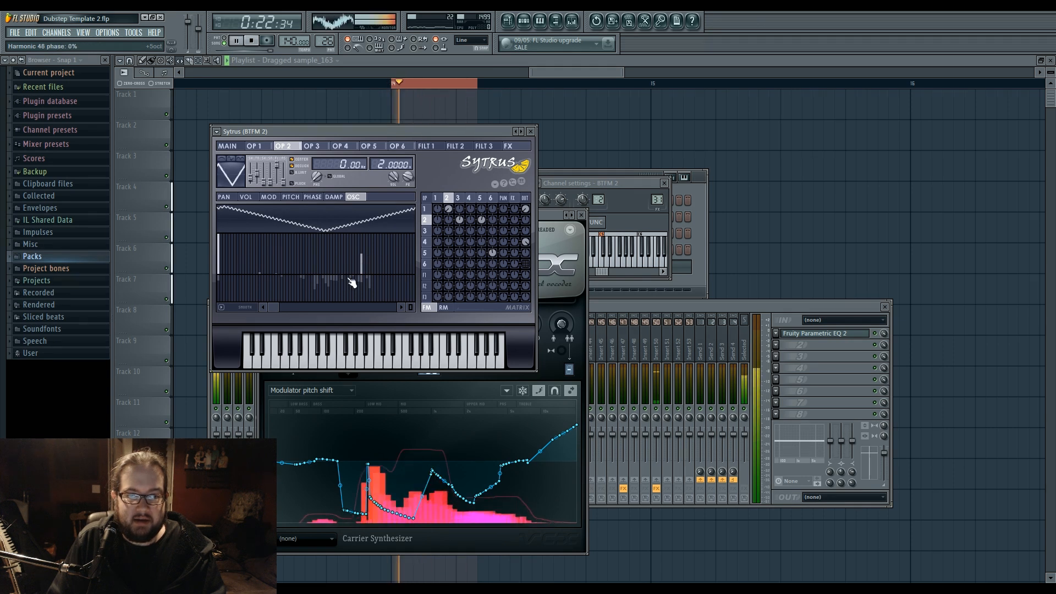
{"action": "left_click", "coordinate": [380, 255]}
{"action": "left_click", "coordinate": [361, 274]}
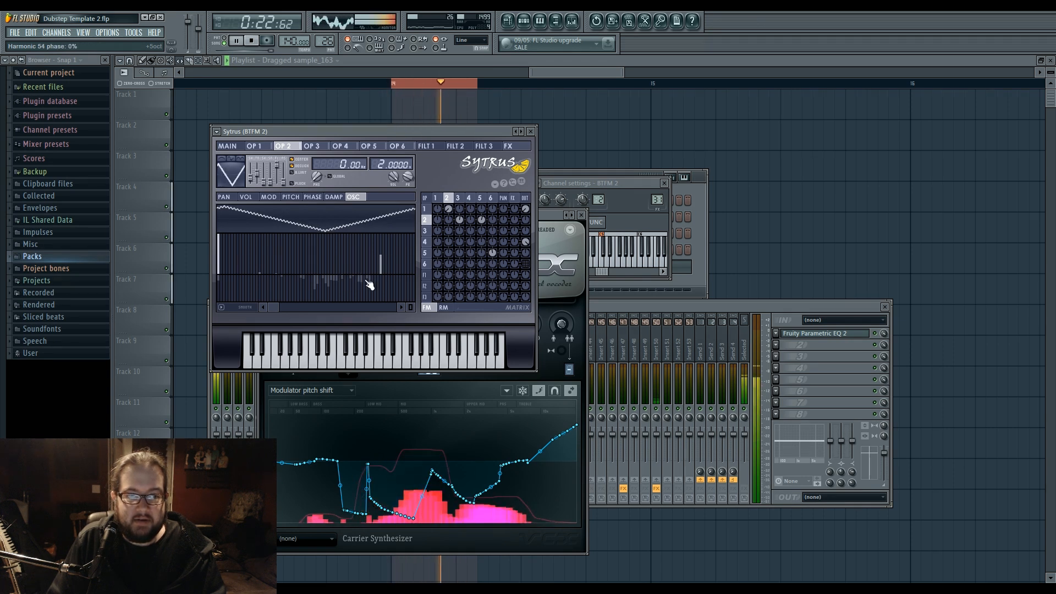
{"action": "key", "text": "space"}
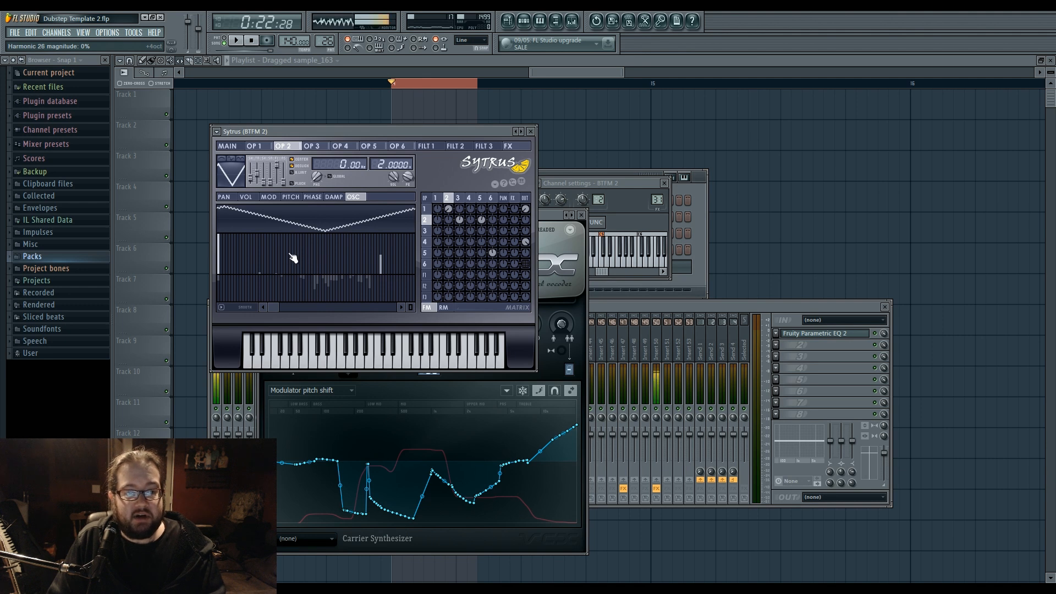
Audition progressively lower single harmonics in operator 2's oscillator, ending on harmonic 11
{"action": "left_click", "coordinate": [282, 251]}
{"action": "left_click", "coordinate": [380, 273]}
{"action": "key", "text": "space"}
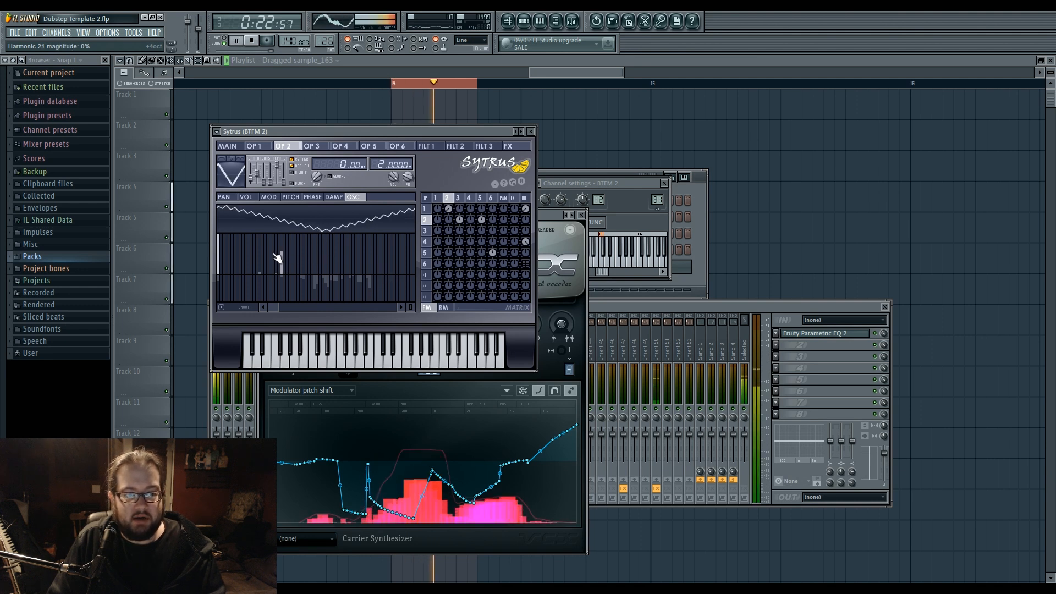
{"action": "left_click", "coordinate": [262, 250]}
{"action": "left_click", "coordinate": [282, 274]}
{"action": "left_click", "coordinate": [245, 253]}
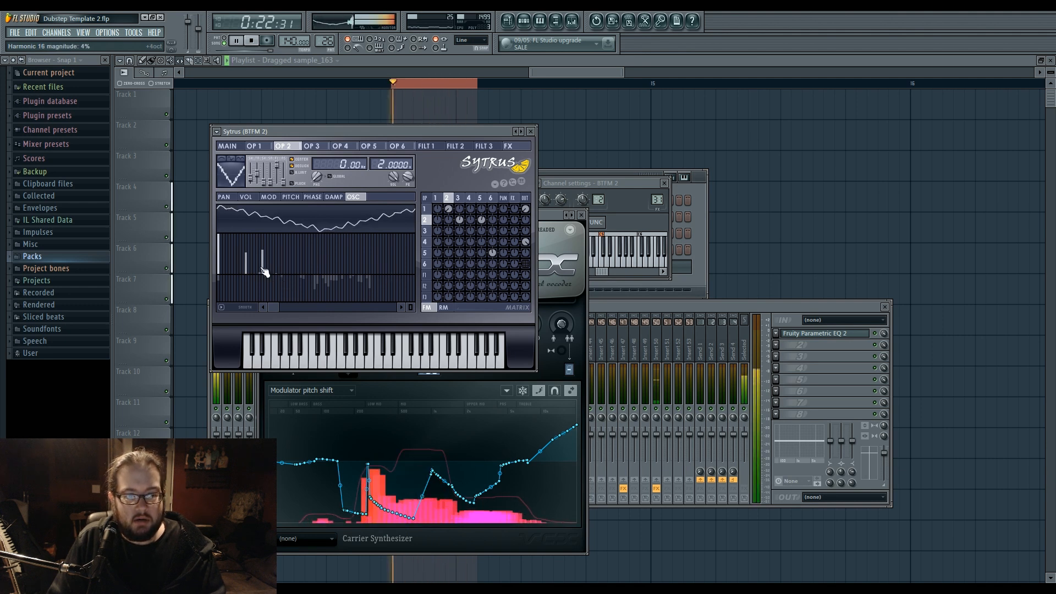
{"action": "left_click", "coordinate": [263, 273]}
{"action": "key", "text": "space"}
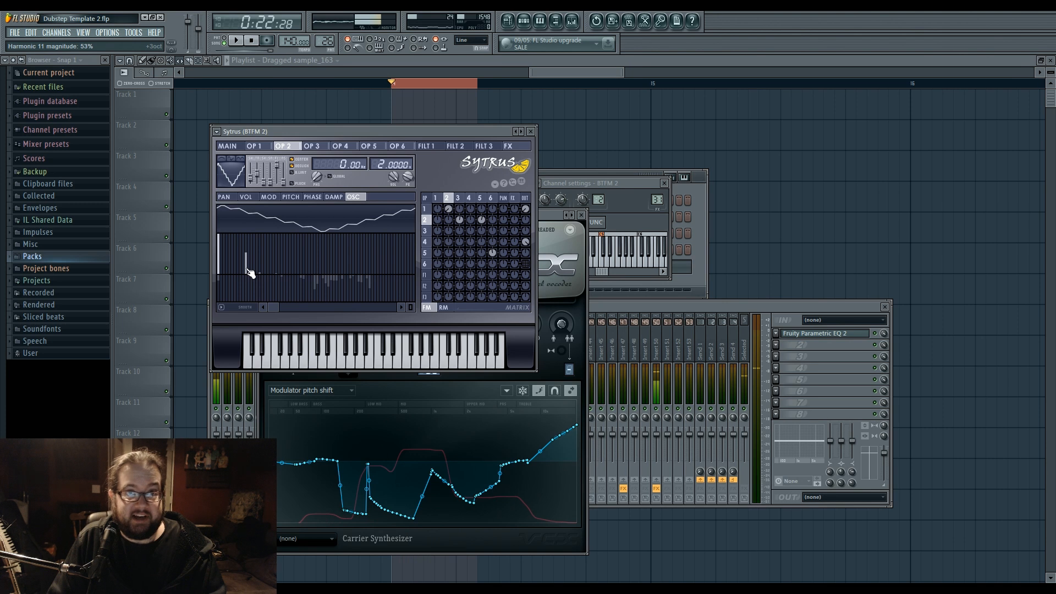
Rebuild operator 2's spectrum with one mid harmonic and a pair of close upper harmonics, trying out harmonic 64 during playback
{"action": "left_click", "coordinate": [247, 272]}
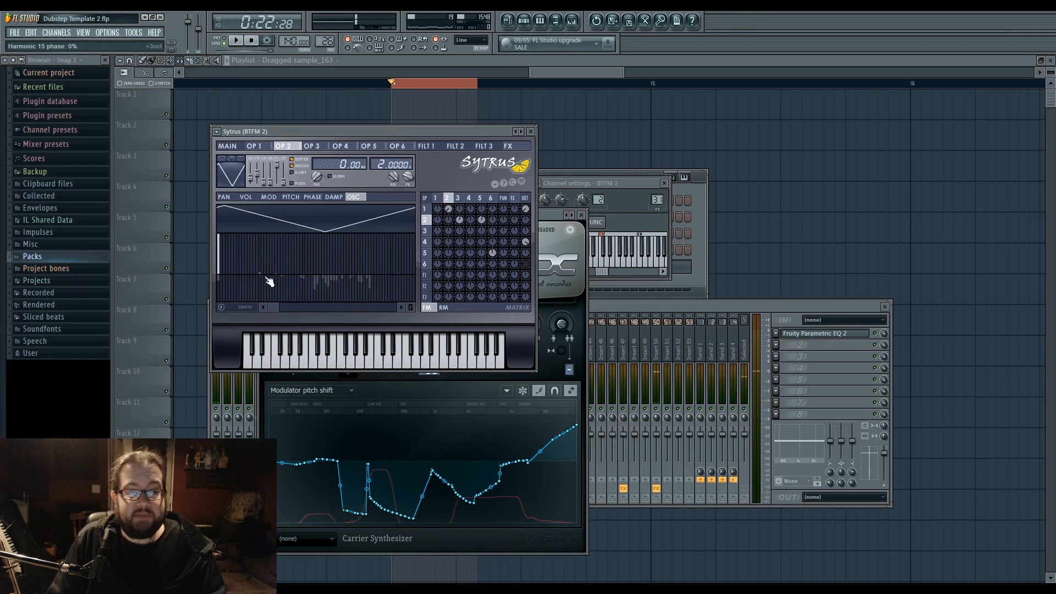
{"action": "left_click", "coordinate": [305, 254]}
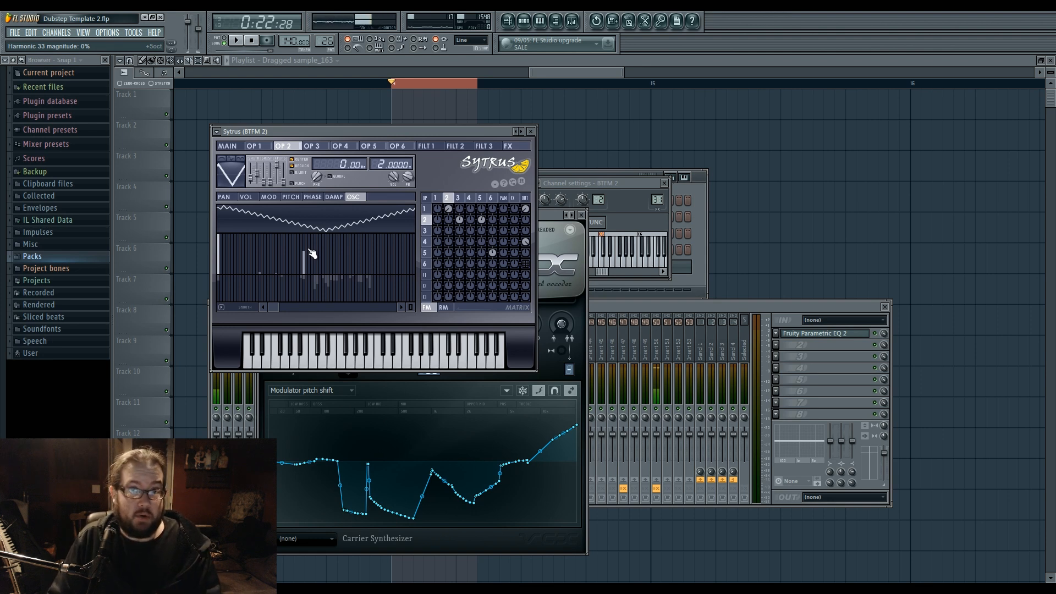
{"action": "key", "text": "space"}
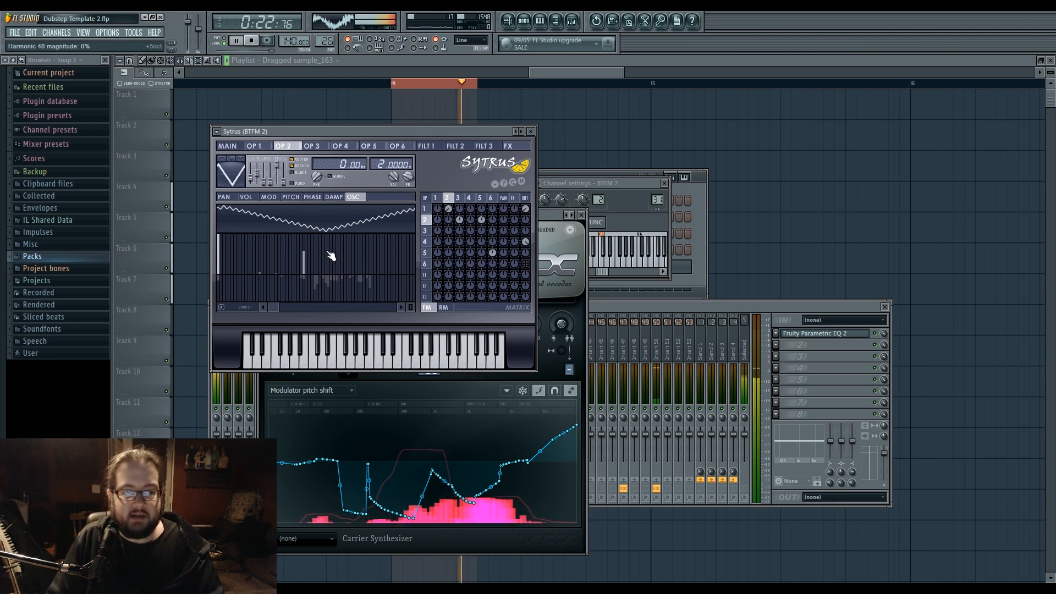
{"action": "left_click", "coordinate": [348, 254]}
{"action": "left_click", "coordinate": [392, 254]}
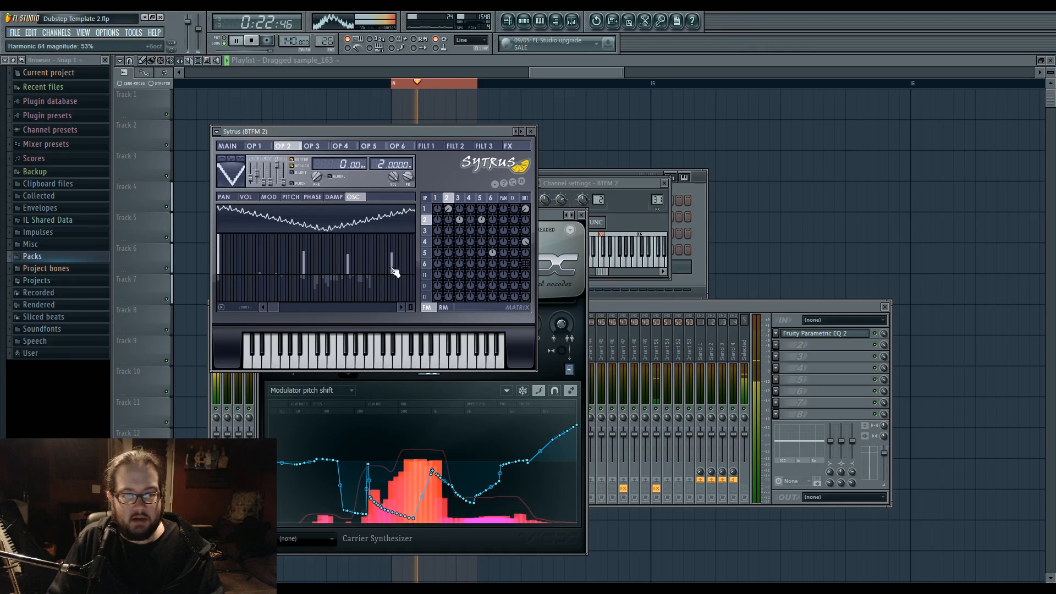
{"action": "right_click", "coordinate": [392, 268]}
{"action": "left_click", "coordinate": [351, 256]}
{"action": "right_click", "coordinate": [303, 272]}
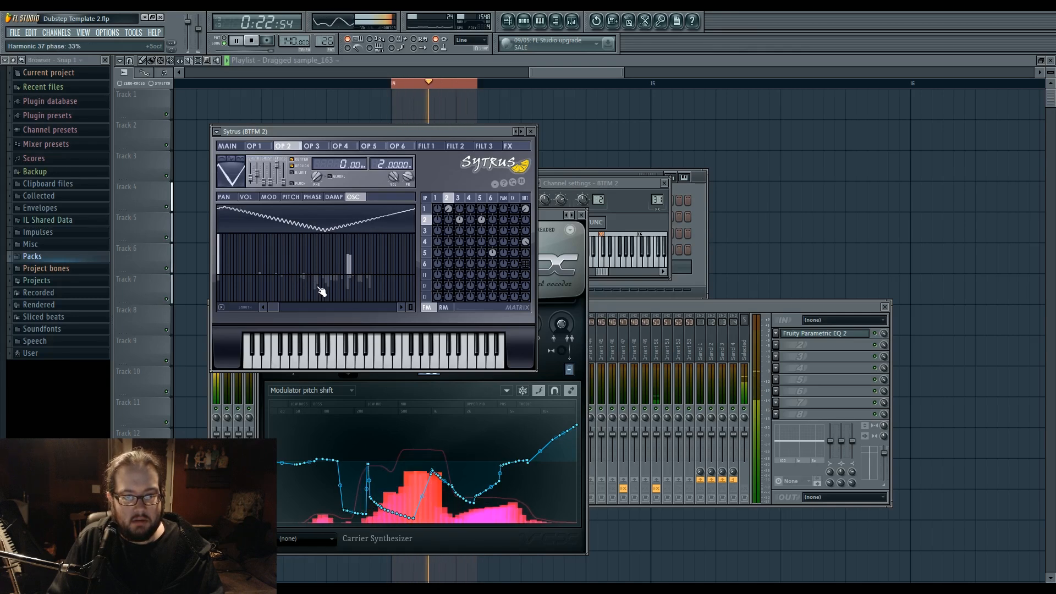
{"action": "left_click", "coordinate": [303, 253]}
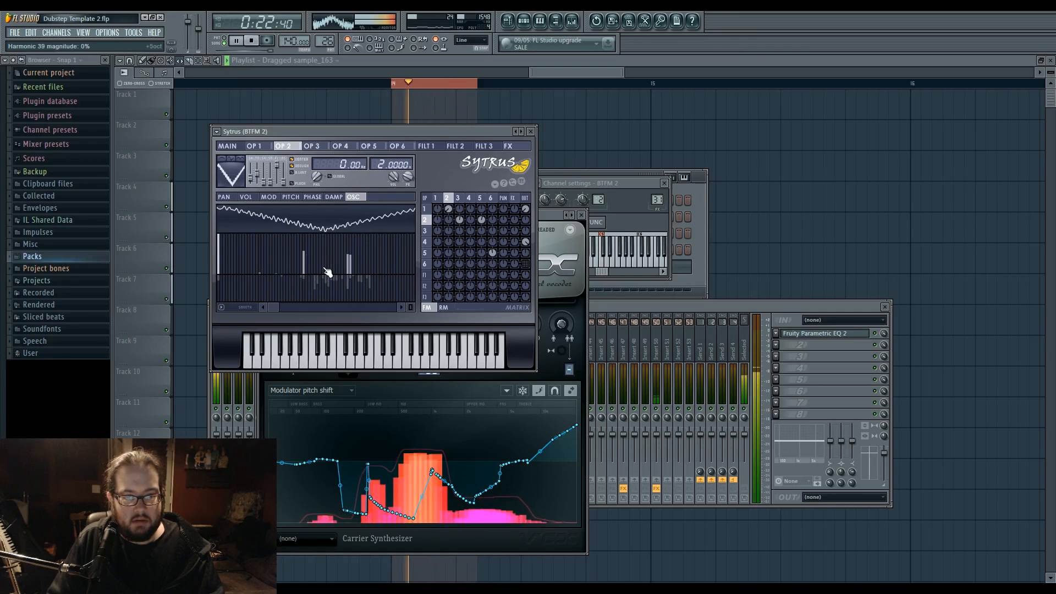
Try strong low harmonics in operator 2's oscillator, and adjust the phases of its mid and upper harmonics during playback
{"action": "left_click", "coordinate": [260, 243]}
{"action": "left_click", "coordinate": [260, 271]}
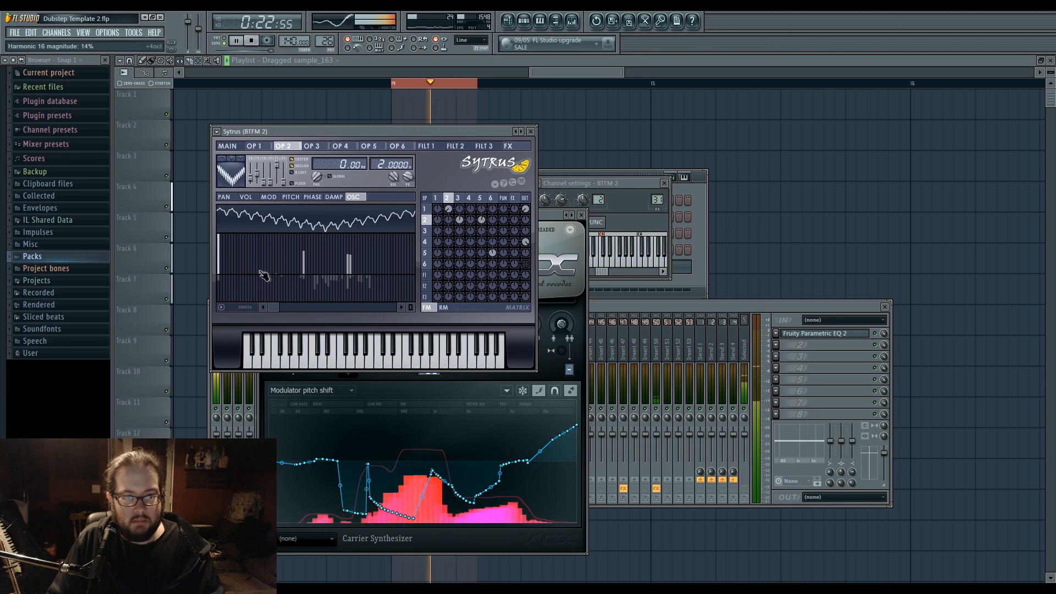
{"action": "left_click", "coordinate": [221, 242]}
{"action": "left_click", "coordinate": [222, 273]}
{"action": "mouse_move", "coordinate": [304, 285]}
{"action": "left_mouse_down"}
{"action": "mouse_move", "coordinate": [304, 297]}
{"action": "mouse_move", "coordinate": [304, 286]}
{"action": "left_mouse_up"}
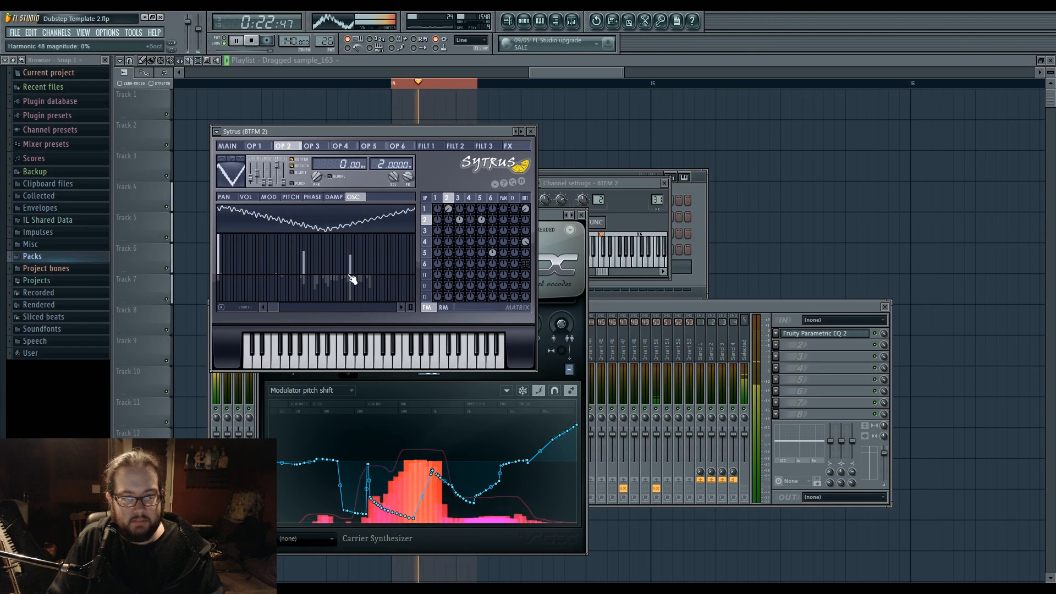
{"action": "key", "text": "space"}
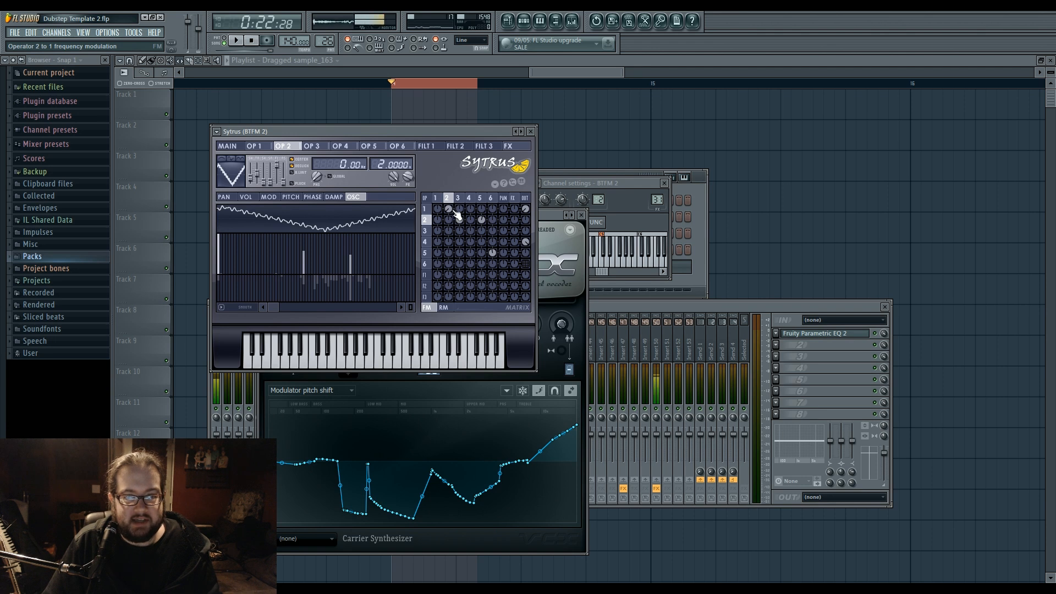
Mark FM8 as a favourite in the generator plugin list
{"action": "left_click", "coordinate": [56, 33]}
{"action": "mouse_move", "coordinate": [61, 43]}
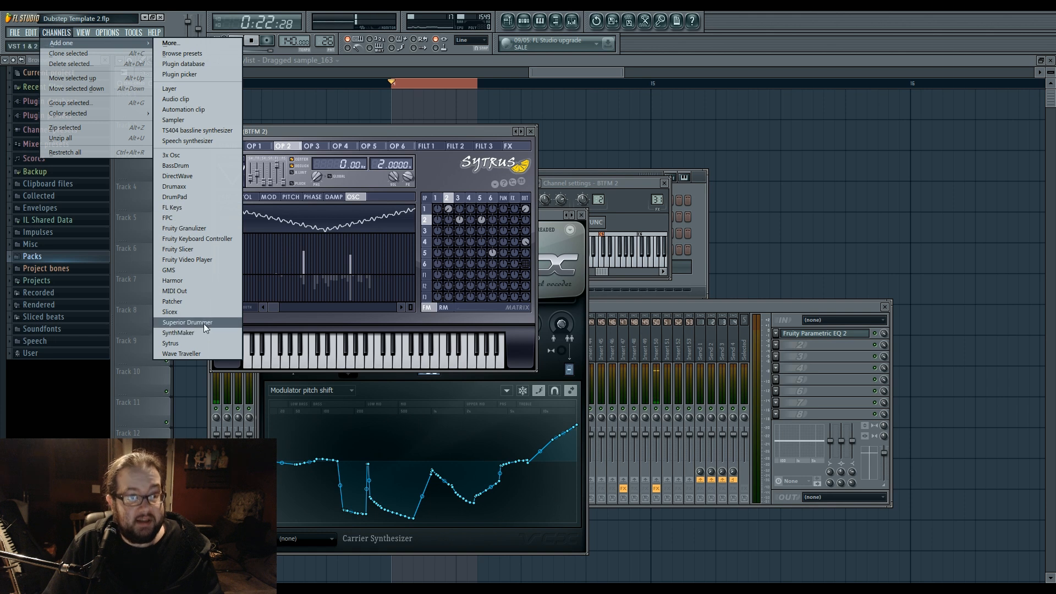
{"action": "left_click", "coordinate": [207, 54]}
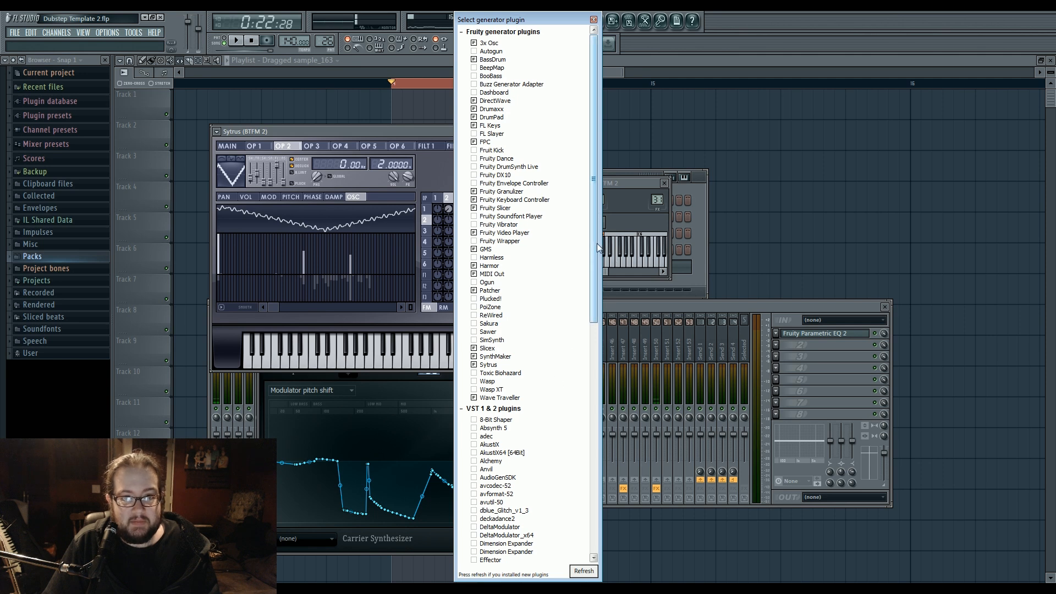
{"action": "scroll", "coordinate": [596, 243], "scroll_direction": "down", "scroll_amount": 3}
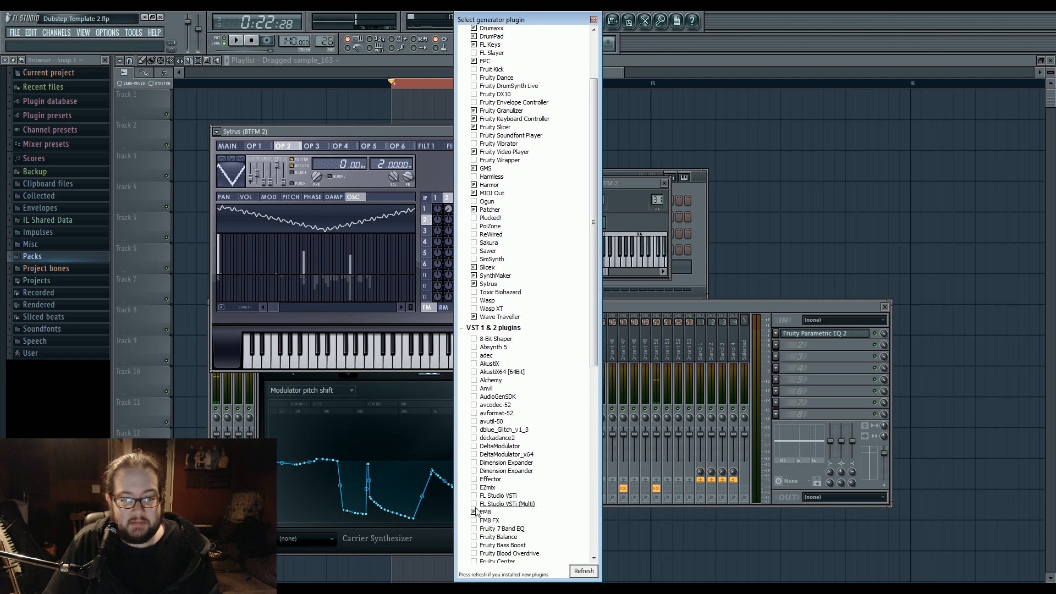
{"action": "left_click", "coordinate": [593, 20]}
Add a new FM8 channel and show its Expert operator page with the FM matrix
{"action": "left_click", "coordinate": [56, 33]}
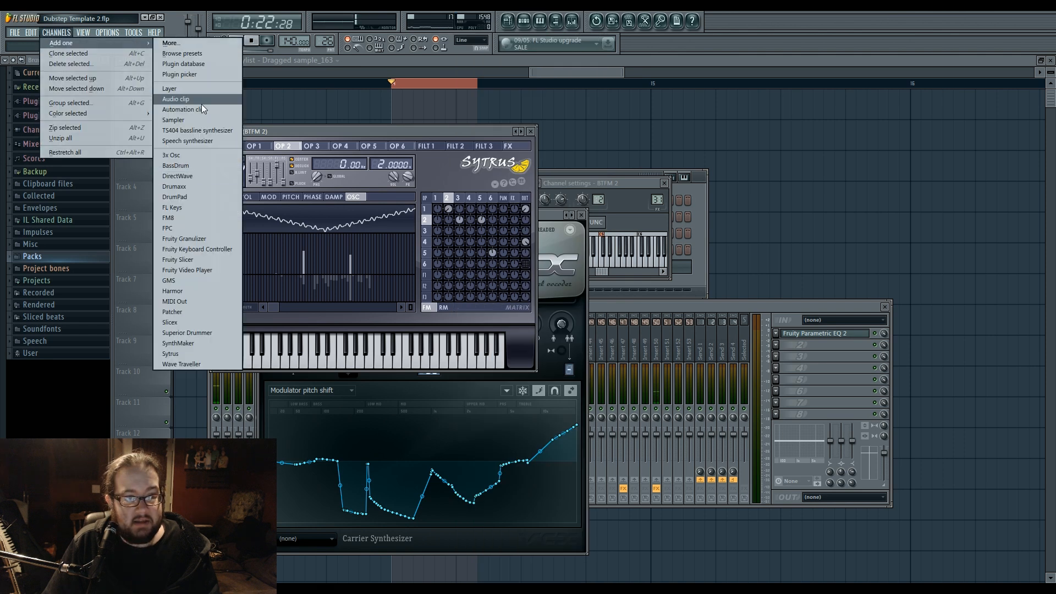
{"action": "left_click", "coordinate": [207, 217]}
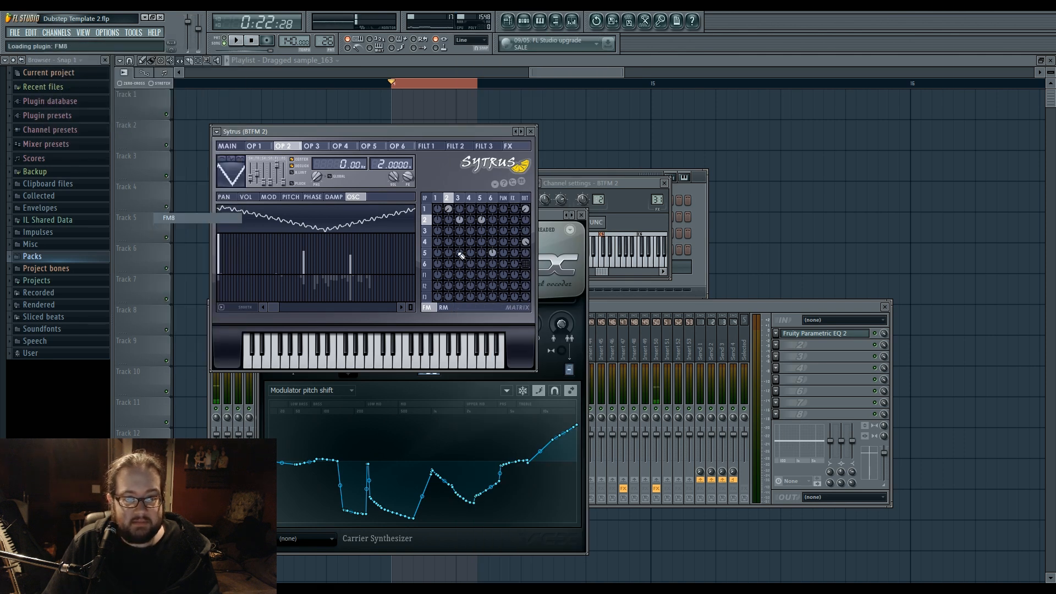
{"action": "left_click_drag", "start_coordinate": [416, 167], "coordinate": [536, 105]}
{"action": "left_click", "coordinate": [318, 263]}
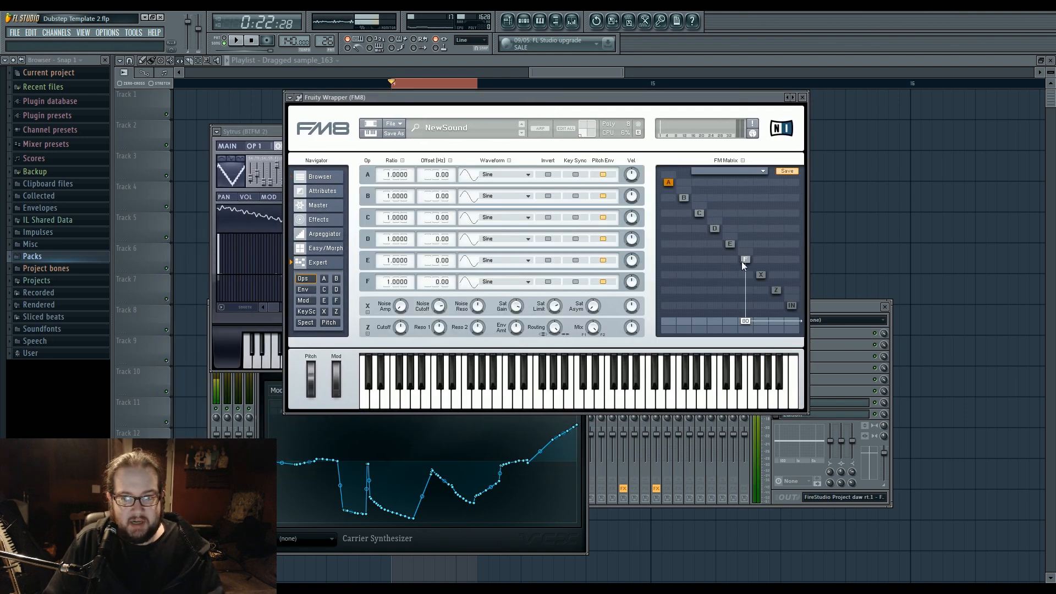
Set operator F's output to 100 in the FM matrix, and its modulation from operators E, D and C to 100 each
{"action": "left_click_drag", "start_coordinate": [749, 321], "coordinate": [734, 205]}
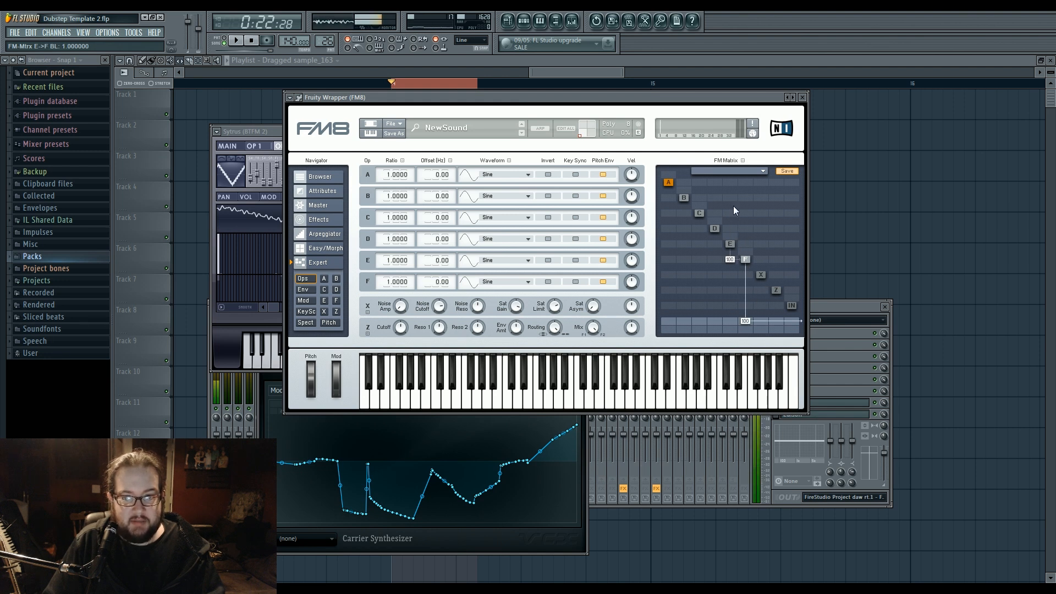
{"action": "left_click_drag", "start_coordinate": [660, 97], "coordinate": [686, 261]}
{"action": "left_click_drag", "start_coordinate": [544, 264], "coordinate": [489, 243]}
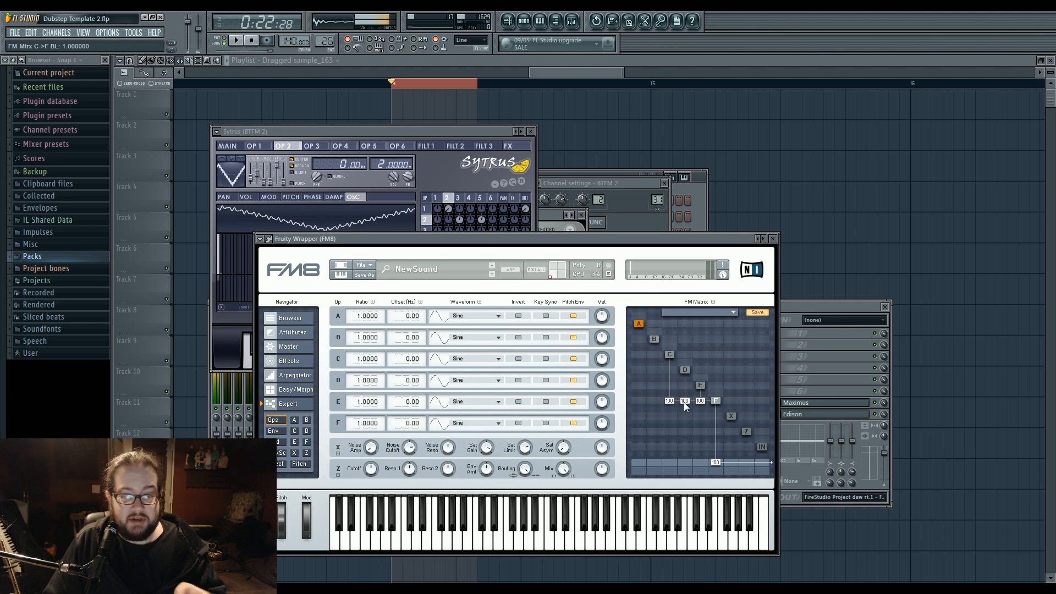
{"action": "left_click_drag", "start_coordinate": [684, 402], "coordinate": [687, 460]}
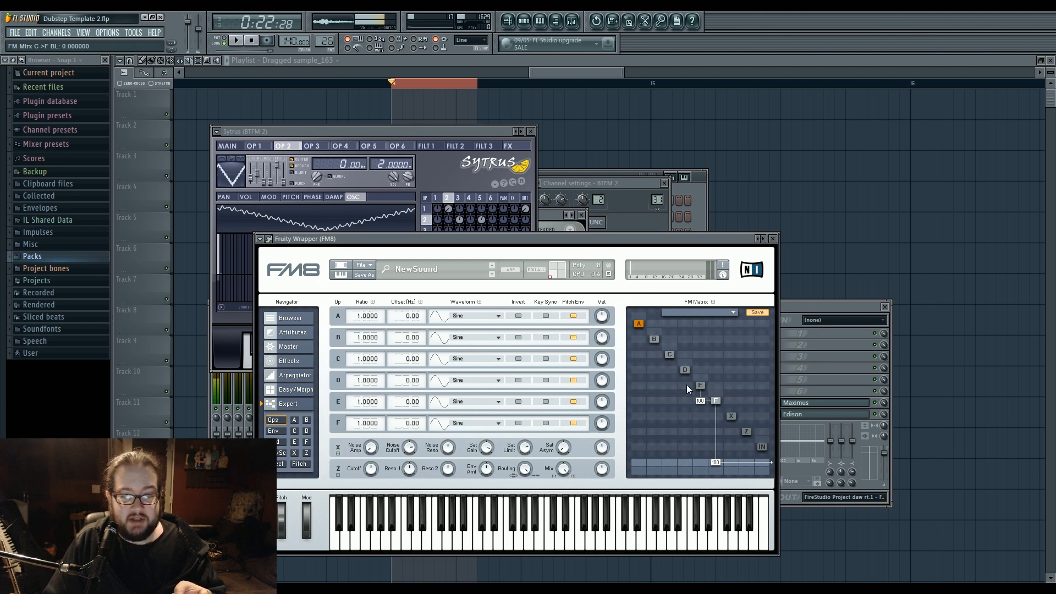
{"action": "left_click_drag", "start_coordinate": [667, 384], "coordinate": [668, 352]}
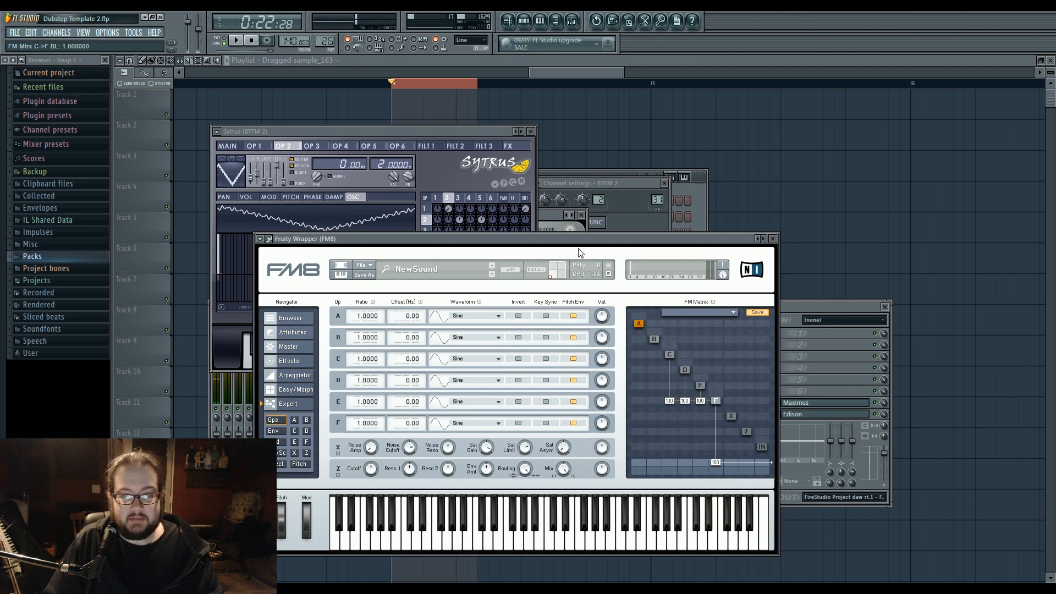
Set operator B's modulation in the FM matrix to 34 for operator C, 41 for D and 42 for E
{"action": "left_click_drag", "start_coordinate": [579, 242], "coordinate": [590, 223]}
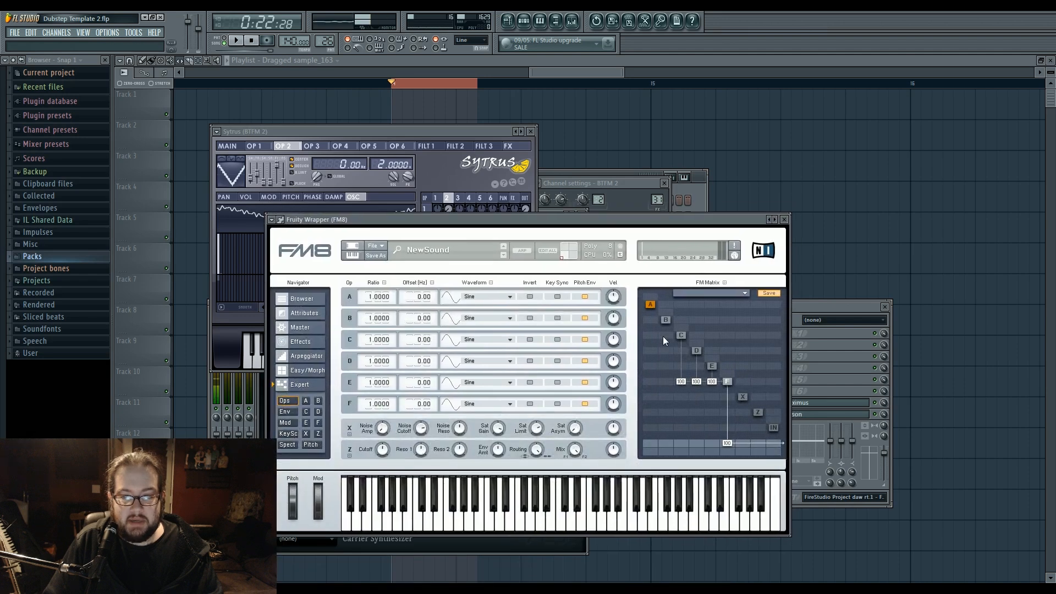
{"action": "left_click_drag", "start_coordinate": [665, 335], "coordinate": [667, 318]}
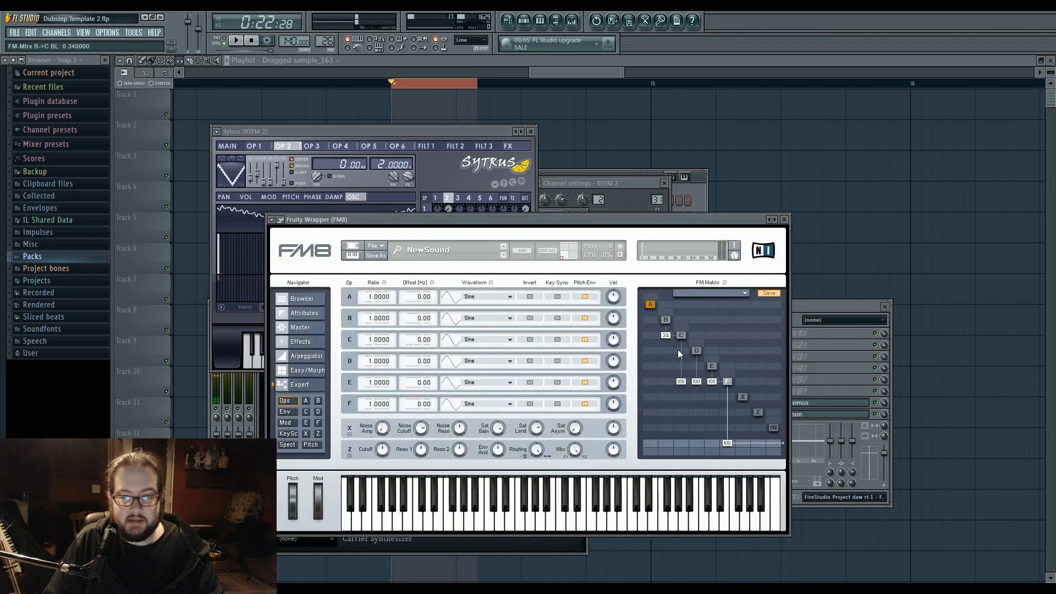
{"action": "left_click_drag", "start_coordinate": [667, 367], "coordinate": [668, 347]}
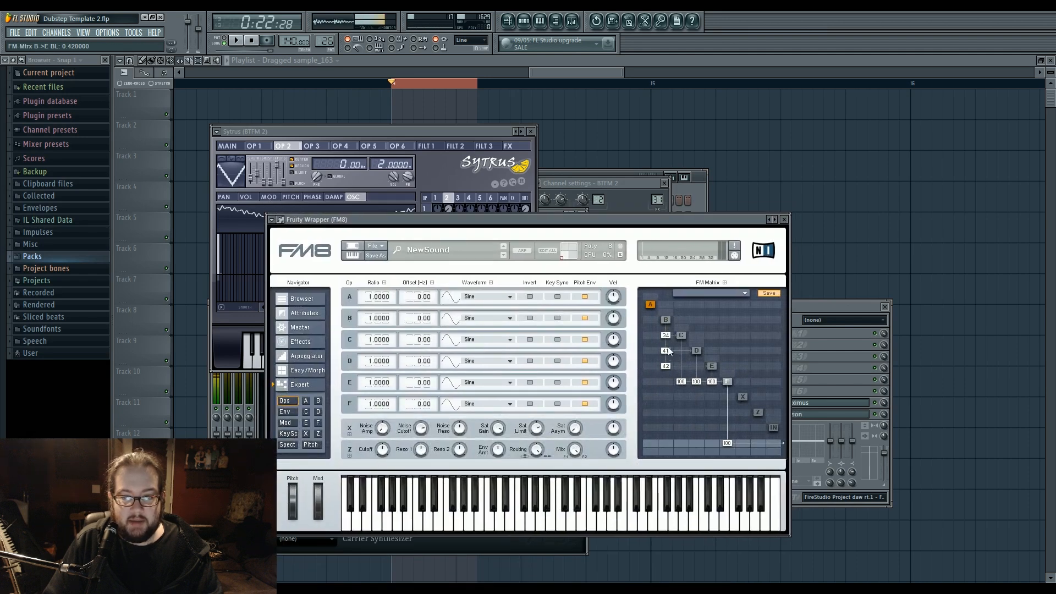
Compare Sytrus's operators 2 and 3 with operators E and D in FM8's FM matrix
{"action": "left_click_drag", "start_coordinate": [519, 228], "coordinate": [491, 277]}
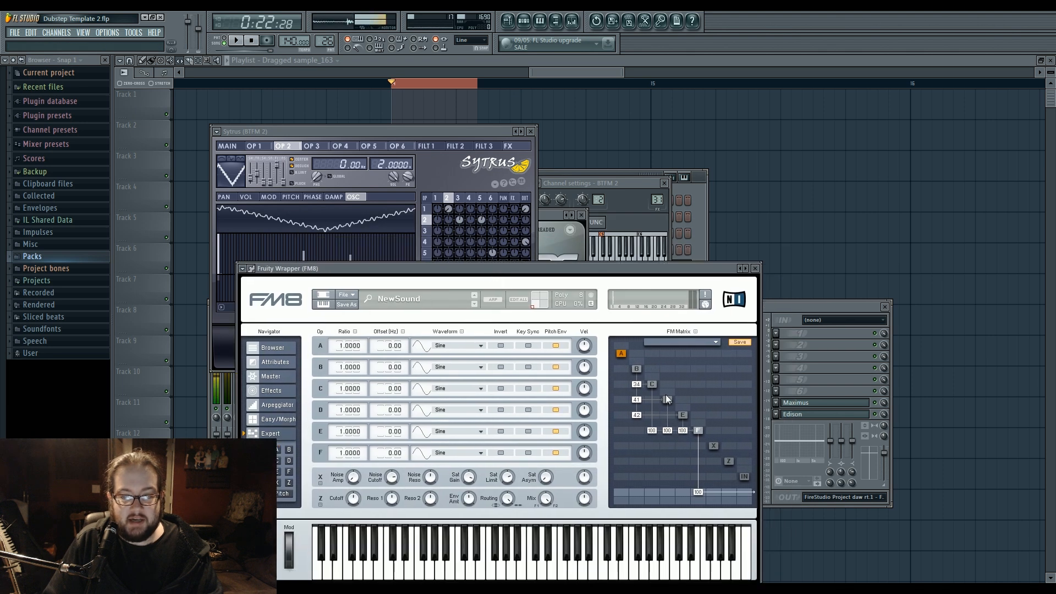
{"action": "left_click_drag", "start_coordinate": [608, 270], "coordinate": [622, 246]}
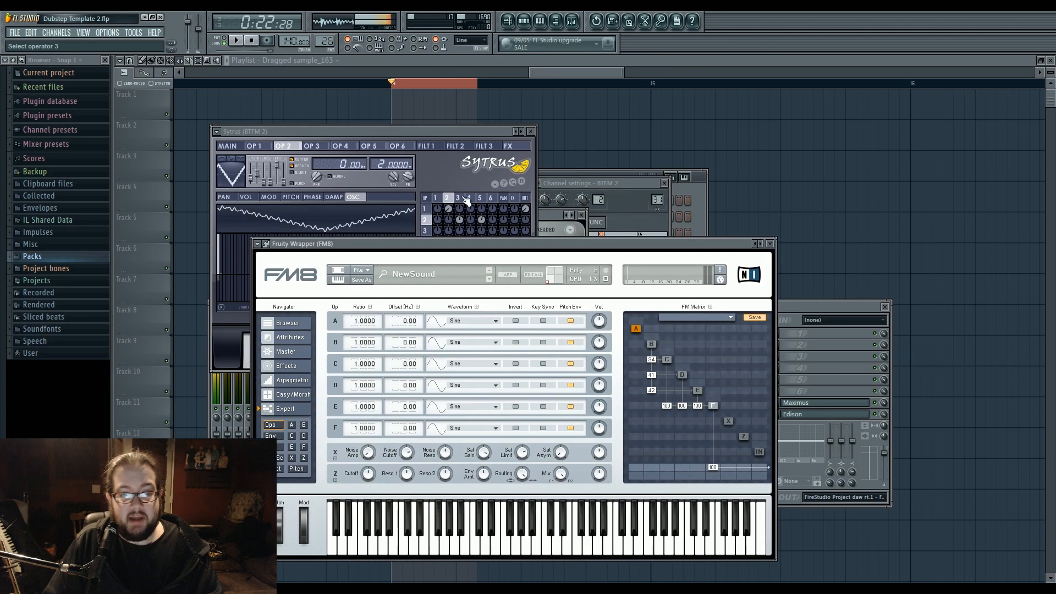
{"action": "left_click", "coordinate": [466, 201]}
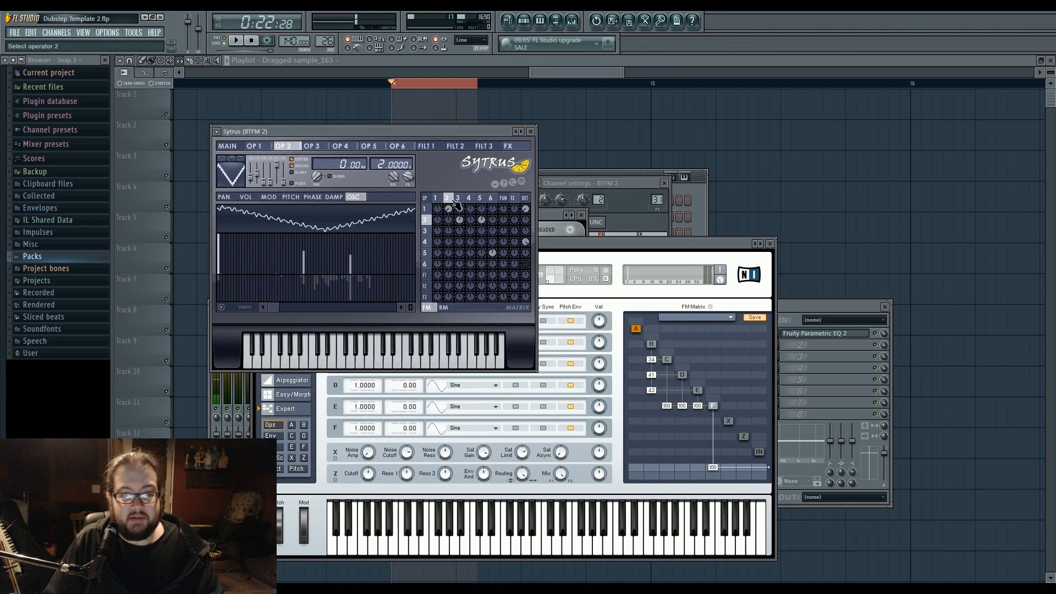
{"action": "left_click", "coordinate": [662, 261]}
{"action": "left_click", "coordinate": [690, 351]}
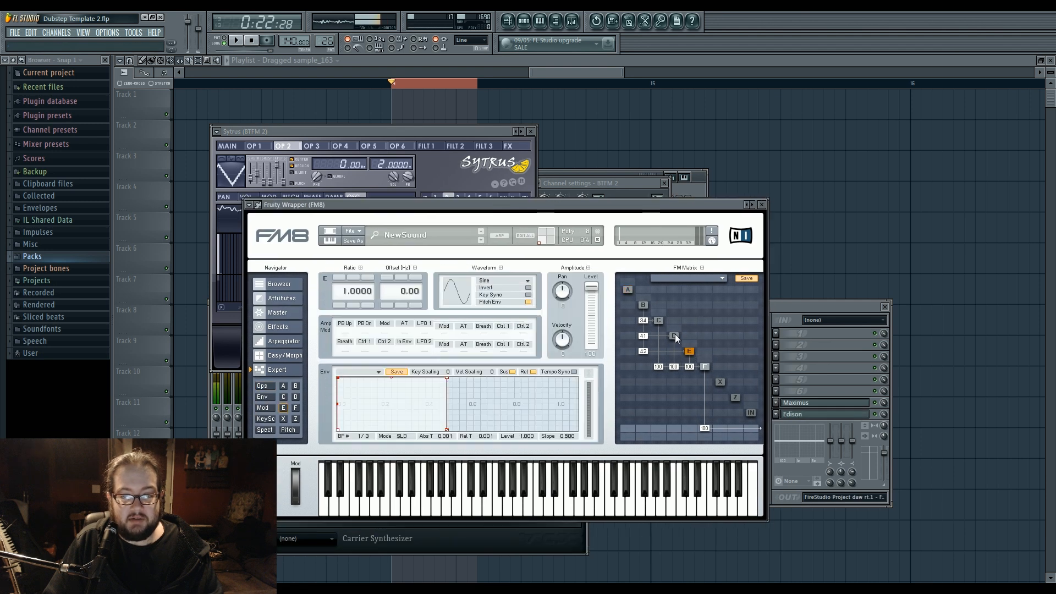
{"action": "left_click", "coordinate": [674, 335]}
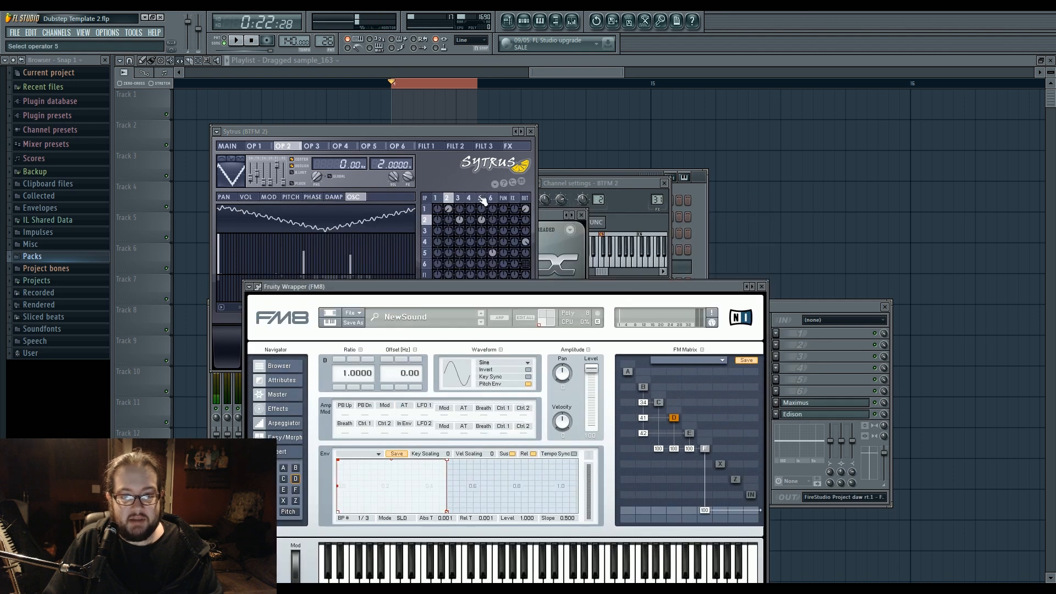
{"action": "left_click", "coordinate": [457, 198]}
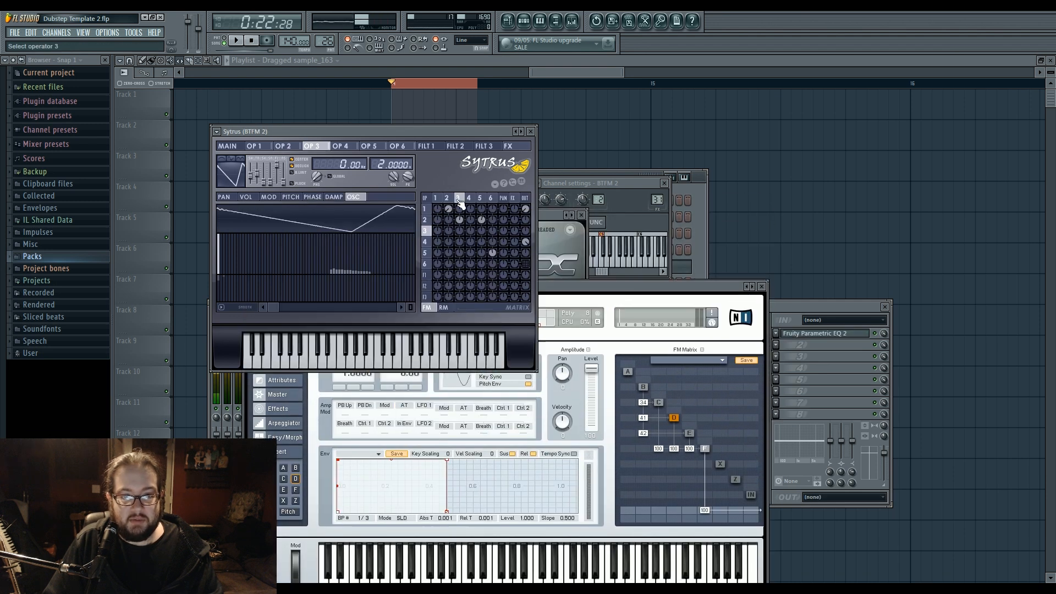
Go through the settings of operators C, D, E and F from FM8's matrix to trace the modulation chain
{"action": "left_click", "coordinate": [659, 403]}
{"action": "left_click", "coordinate": [672, 418]}
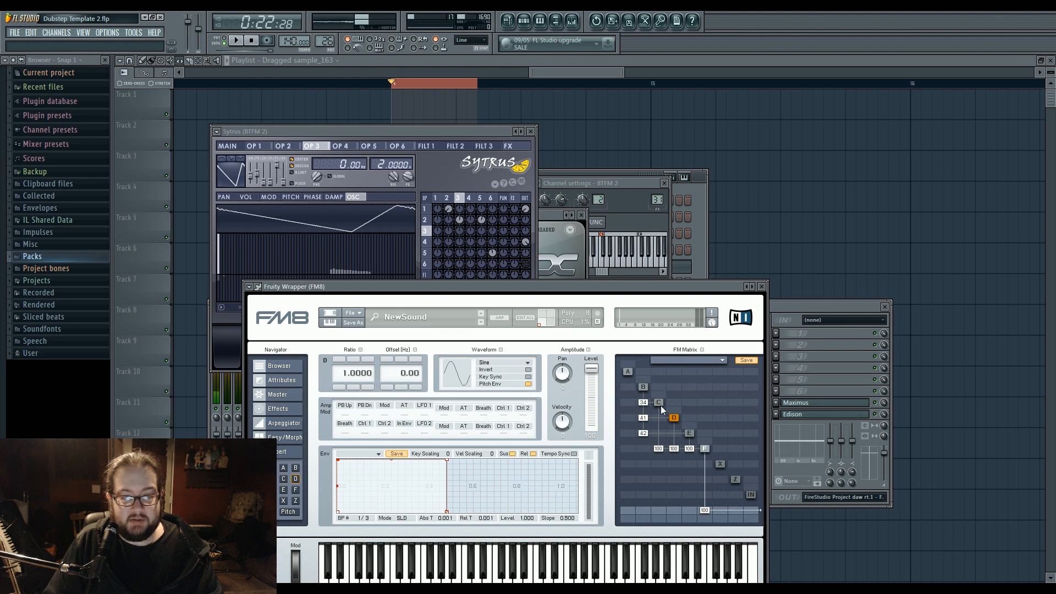
{"action": "left_click", "coordinate": [660, 404]}
{"action": "left_click", "coordinate": [688, 431]}
{"action": "left_click", "coordinate": [673, 418]}
{"action": "left_click", "coordinate": [662, 404]}
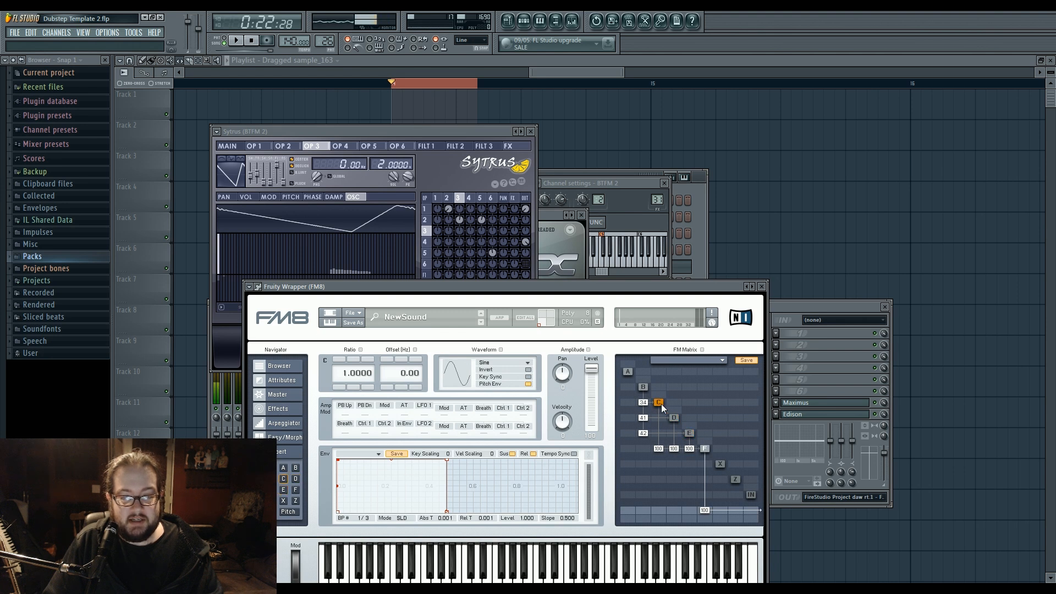
{"action": "left_click", "coordinate": [705, 450]}
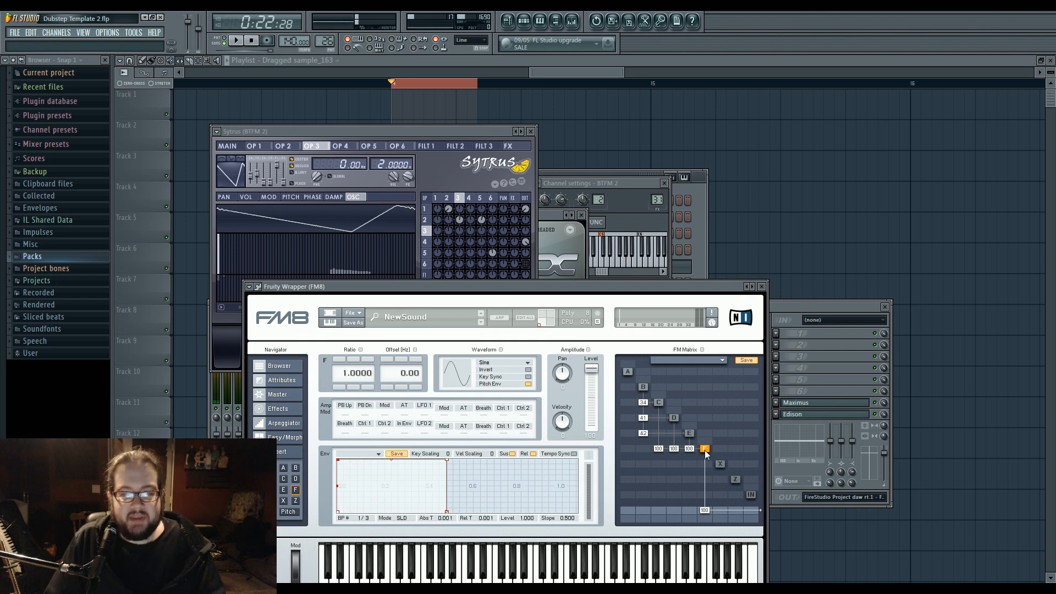
Set operator A's modulation in the FM matrix to 43 for operator C, 30 for D and 64 for E
{"action": "left_click", "coordinate": [642, 387]}
{"action": "left_click", "coordinate": [627, 371]}
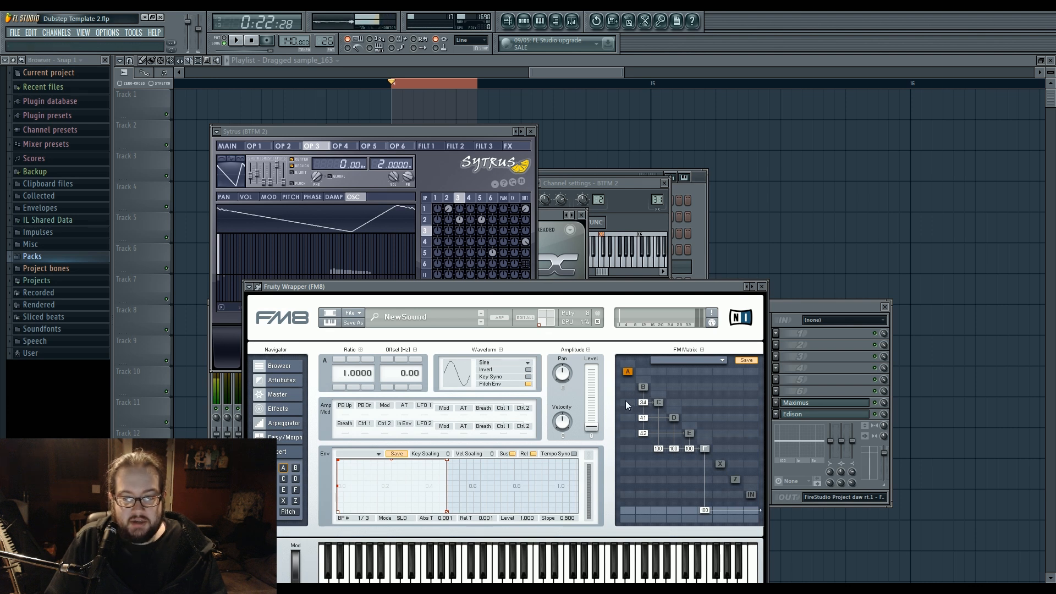
{"action": "left_click_drag", "start_coordinate": [625, 401], "coordinate": [624, 379]}
{"action": "left_click_drag", "start_coordinate": [626, 417], "coordinate": [626, 397]}
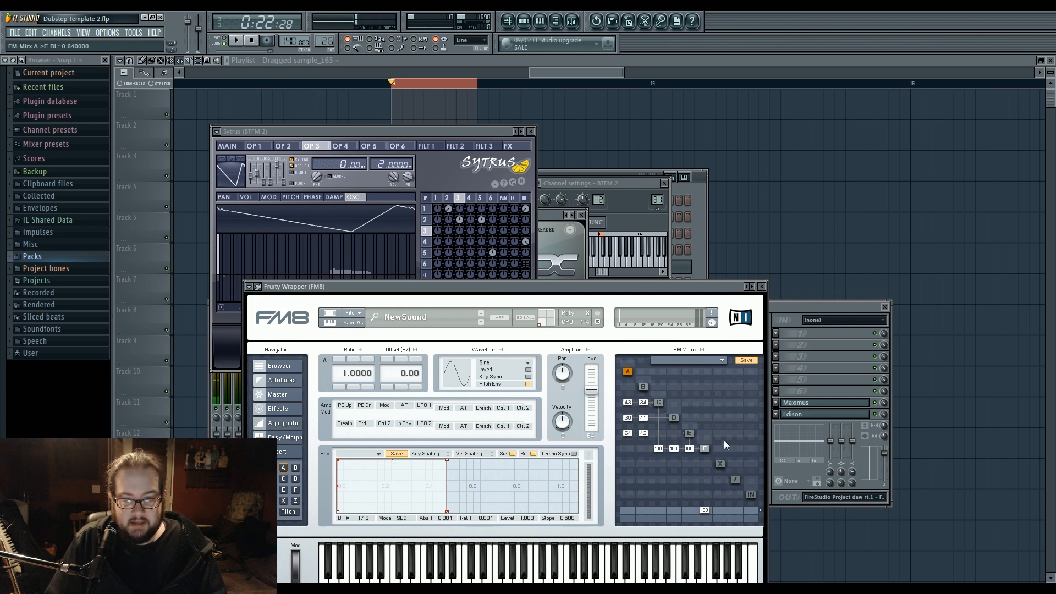
Set operator A's self-modulation to 18 in the FM matrix
{"action": "left_click", "coordinate": [643, 386]}
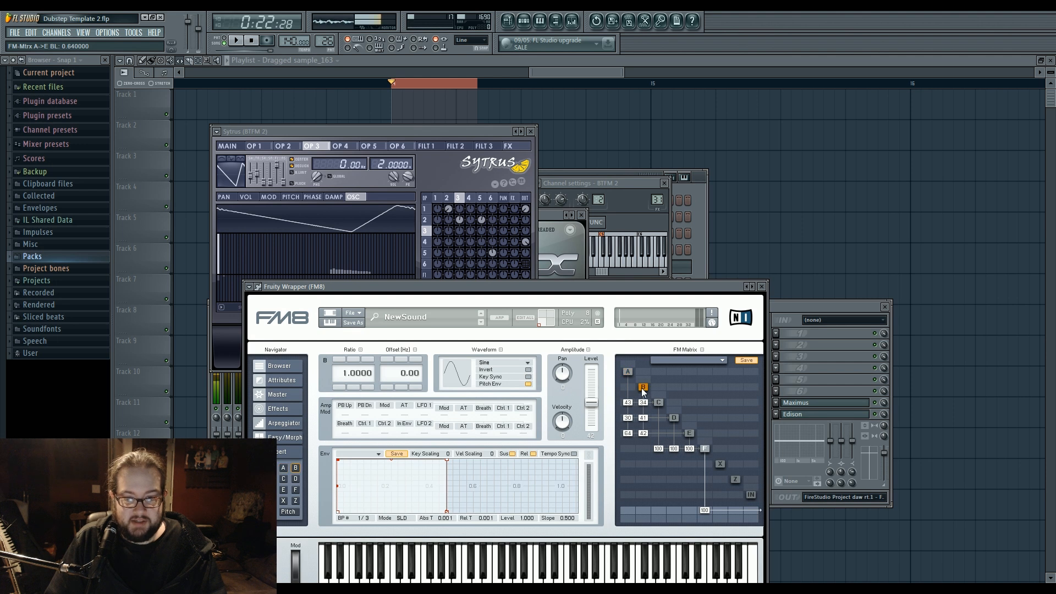
{"action": "left_click", "coordinate": [628, 372]}
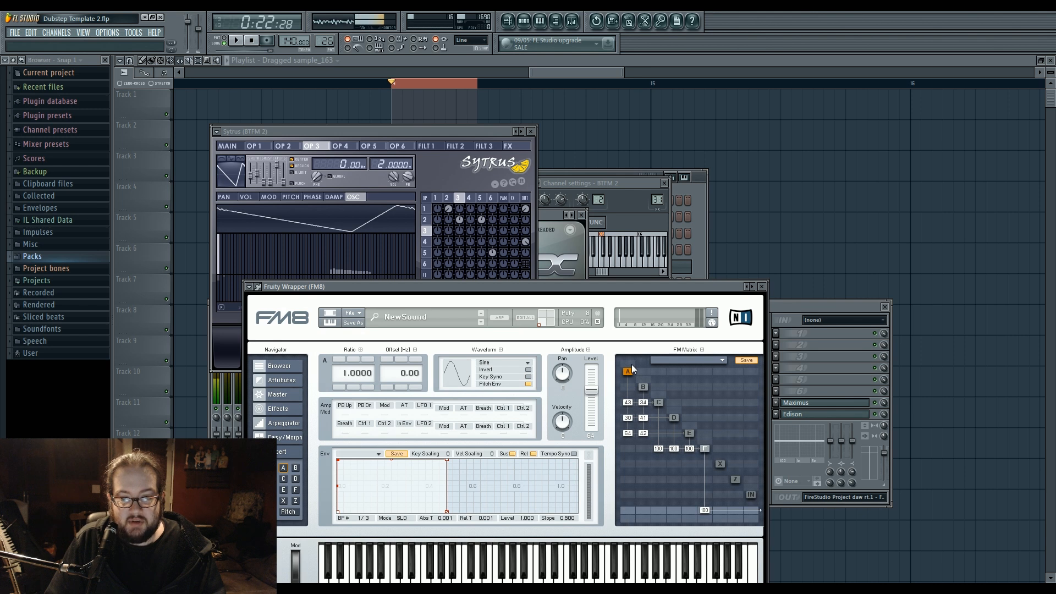
{"action": "left_click_drag", "start_coordinate": [631, 364], "coordinate": [633, 361]}
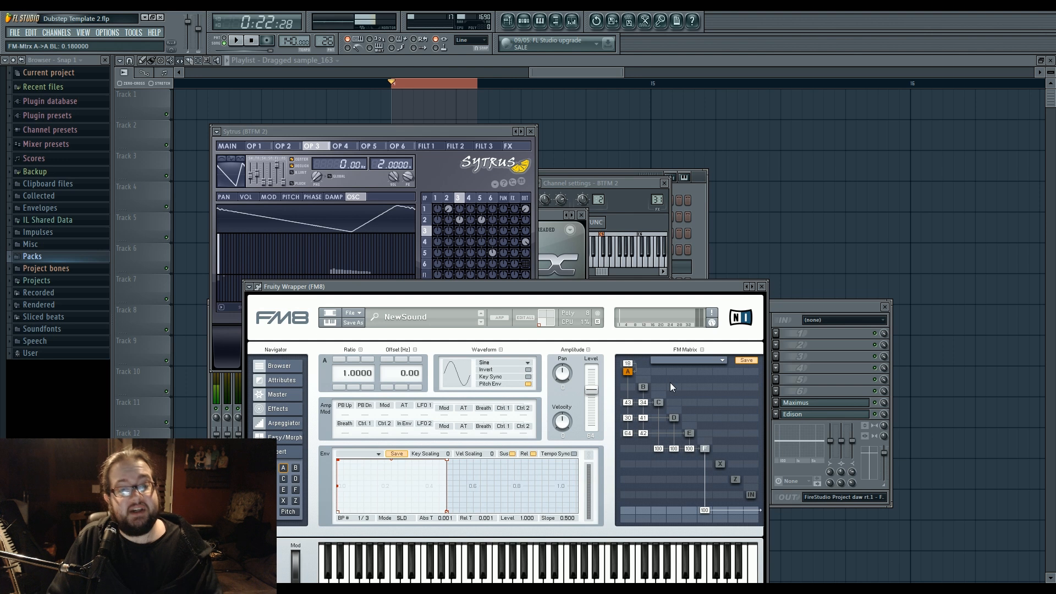
Place the FM8 window beside Sytrus and bring Sytrus to the front
{"action": "left_click_drag", "start_coordinate": [486, 293], "coordinate": [502, 210]}
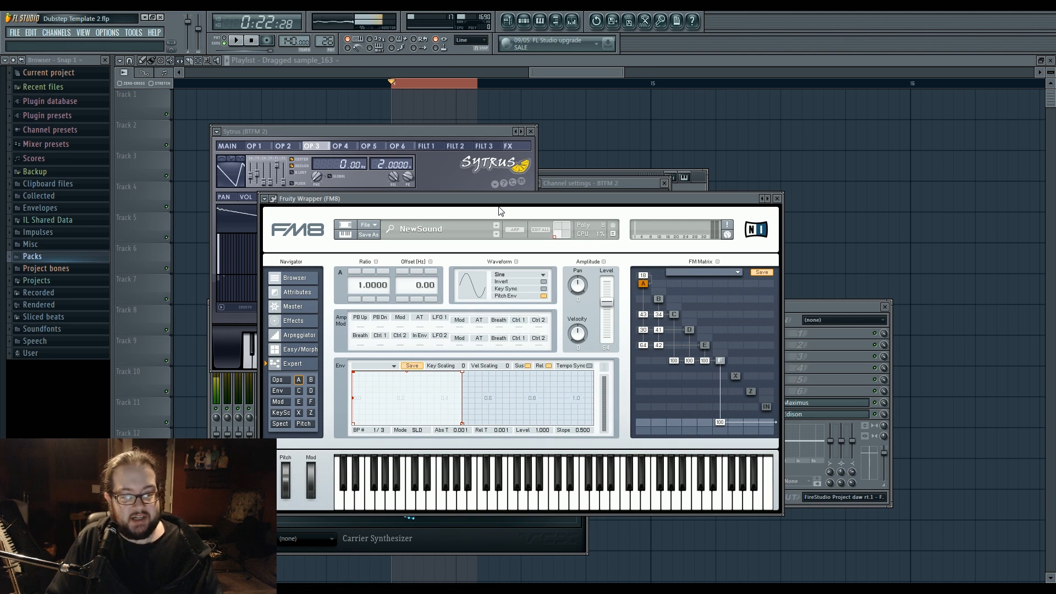
{"action": "left_click_drag", "start_coordinate": [501, 199], "coordinate": [673, 194]}
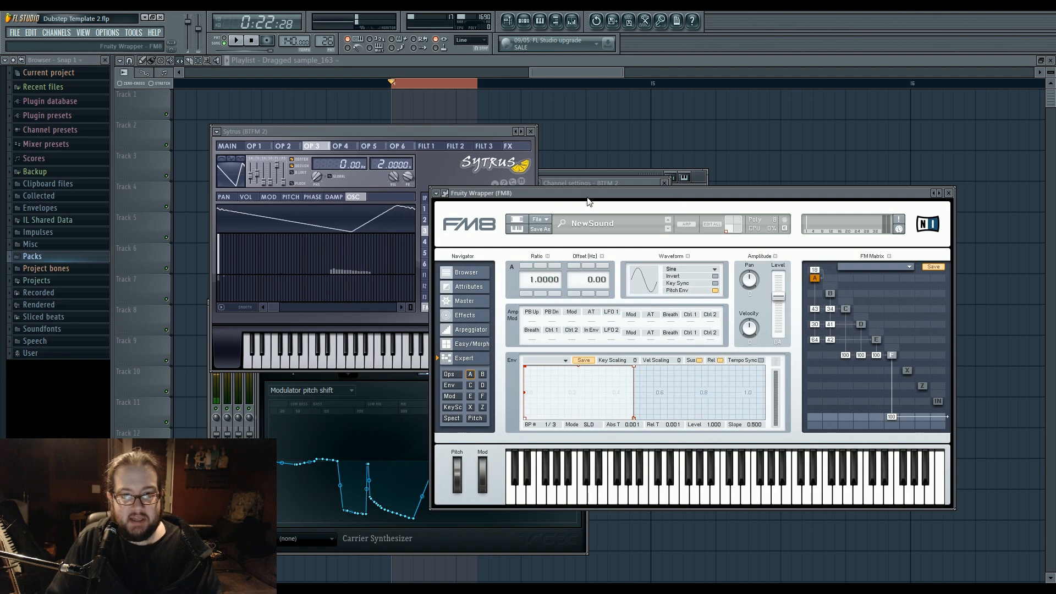
{"action": "left_click_drag", "start_coordinate": [587, 197], "coordinate": [562, 208]}
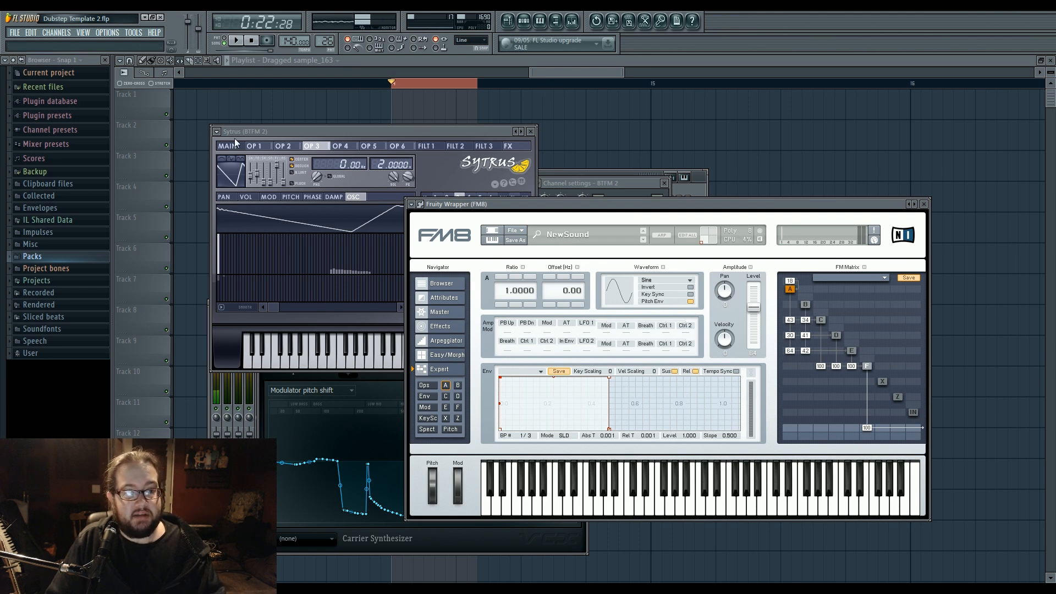
{"action": "left_click", "coordinate": [377, 134]}
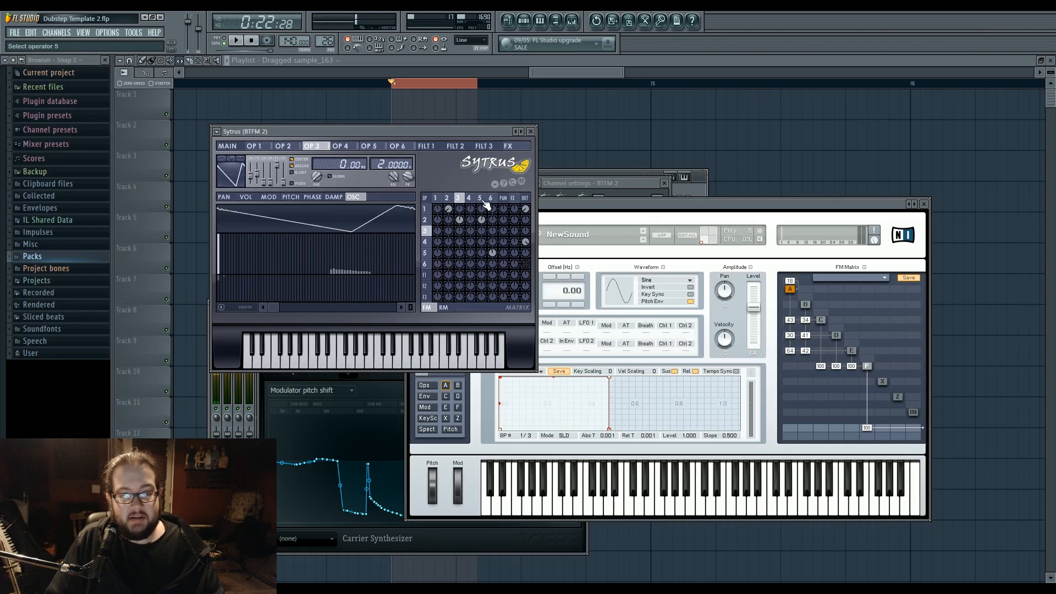
Examine the modulation X and Y mappings under MOD for Sytrus operators 2, 3 and 5
{"action": "left_click", "coordinate": [427, 223]}
{"action": "left_click", "coordinate": [269, 197]}
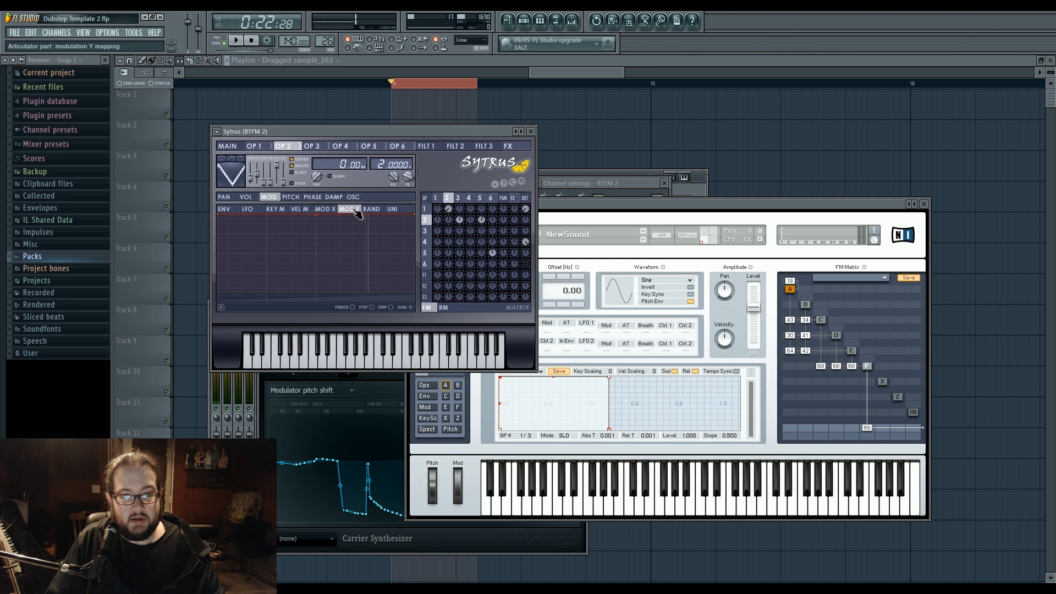
{"action": "left_click", "coordinate": [328, 209]}
{"action": "left_click", "coordinate": [459, 198]}
{"action": "left_click", "coordinate": [480, 198]}
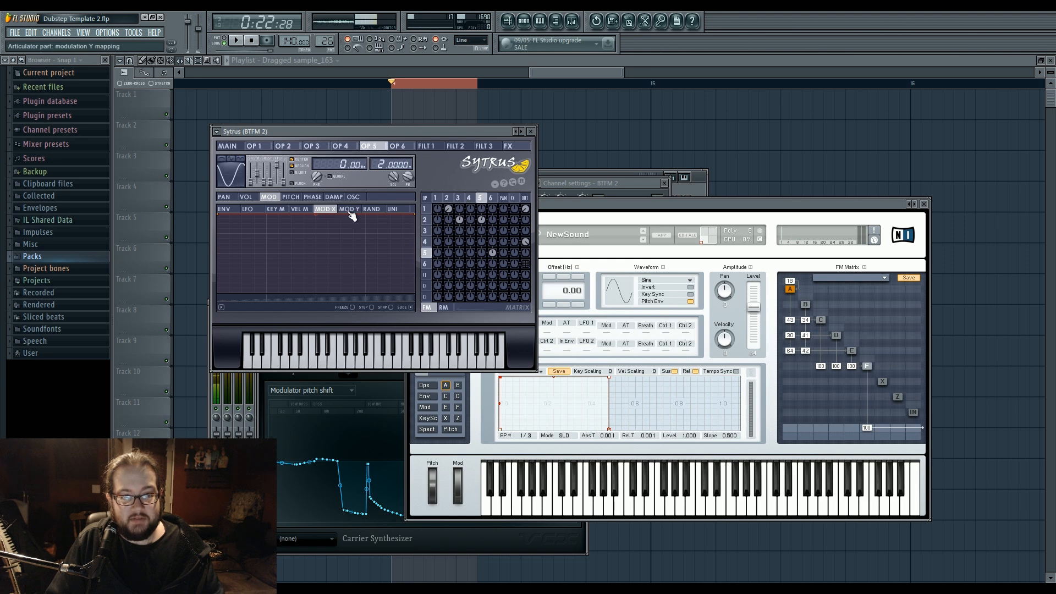
{"action": "left_click", "coordinate": [458, 199]}
{"action": "left_click", "coordinate": [448, 199]}
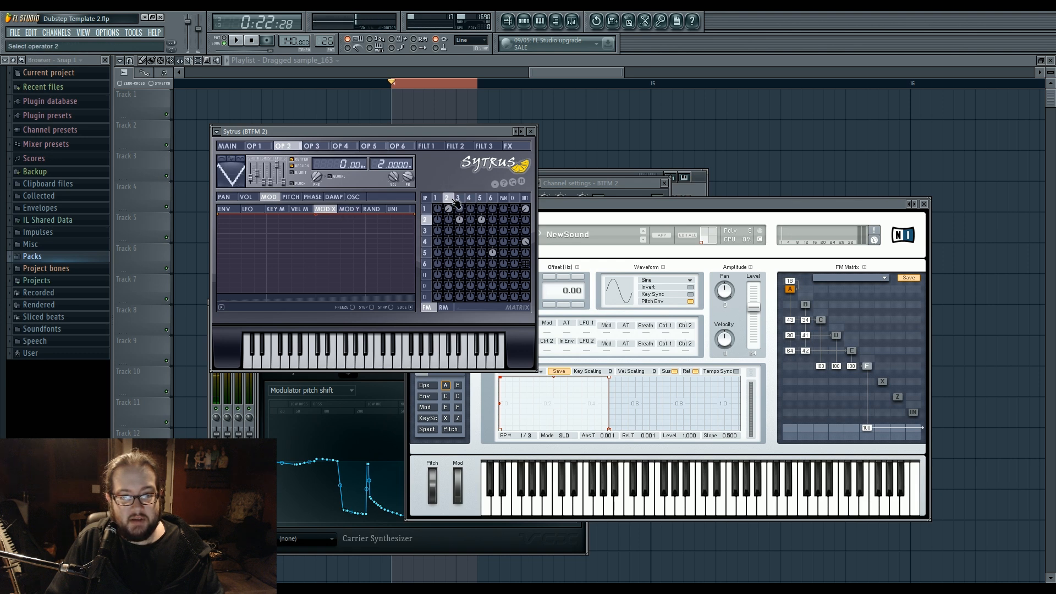
{"action": "left_click", "coordinate": [458, 199]}
{"action": "left_click", "coordinate": [350, 210]}
{"action": "left_click", "coordinate": [336, 211]}
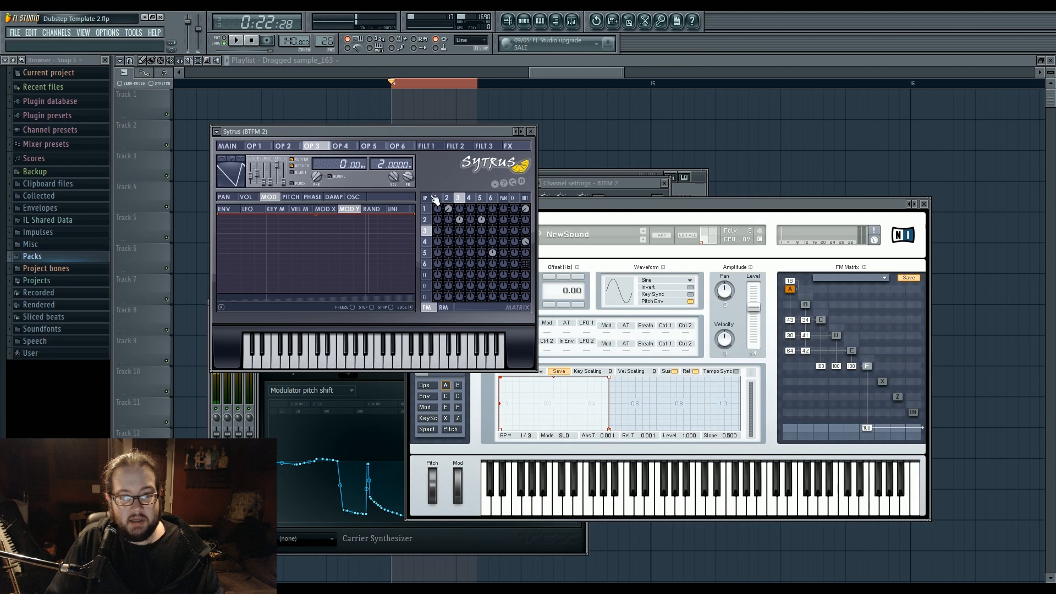
Review the volume modulation Y mapping curves of Sytrus operators 3, 5 and 6
{"action": "left_click", "coordinate": [245, 197]}
{"action": "left_click", "coordinate": [480, 198]}
{"action": "left_click", "coordinate": [490, 199]}
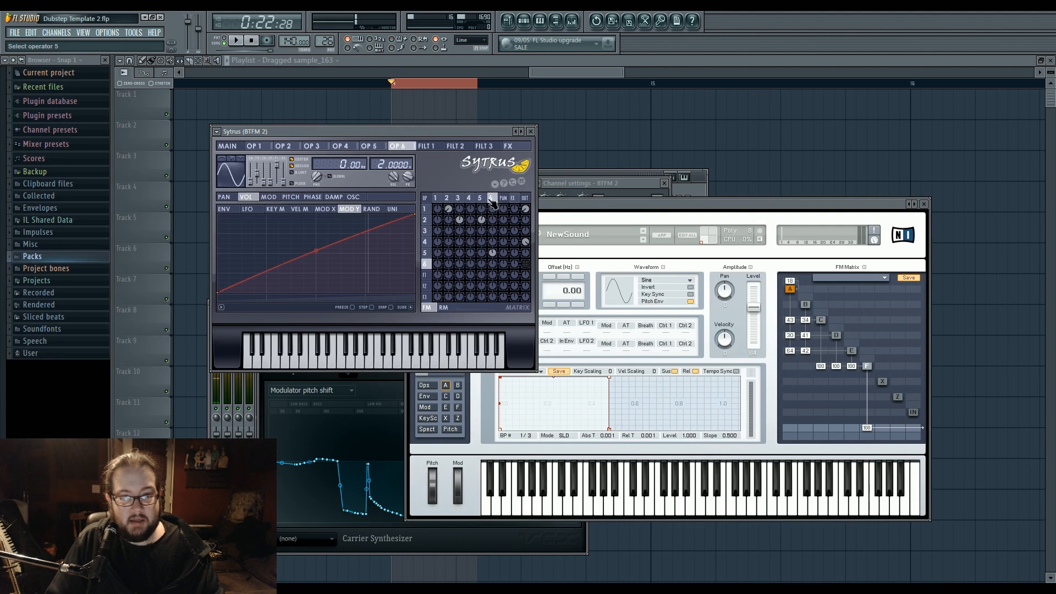
{"action": "left_click", "coordinate": [480, 198]}
{"action": "left_click", "coordinate": [458, 198]}
{"action": "left_click", "coordinate": [480, 198]}
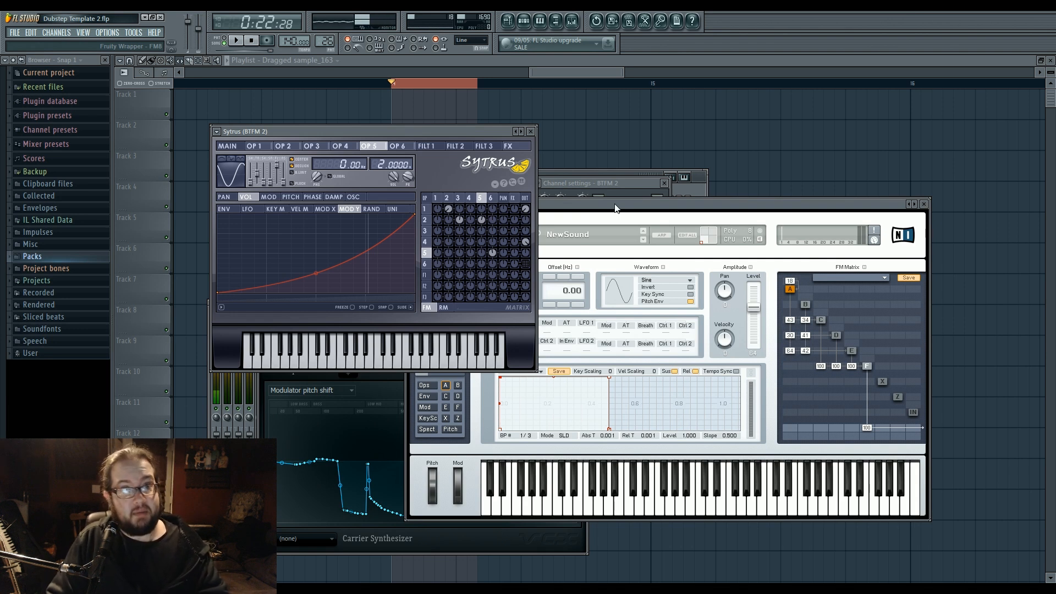
Check the MOD section's modulation X mapping for Sytrus operators 1, 2 and 4
{"action": "left_click", "coordinate": [435, 198]}
{"action": "left_click", "coordinate": [268, 197]}
{"action": "left_click", "coordinate": [323, 209]}
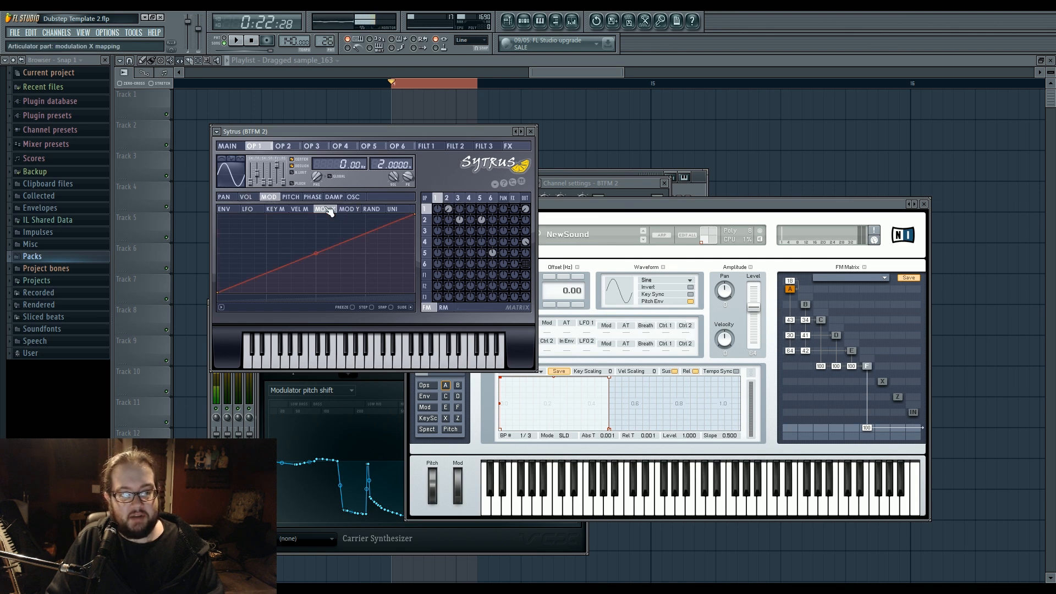
{"action": "left_click", "coordinate": [447, 198]}
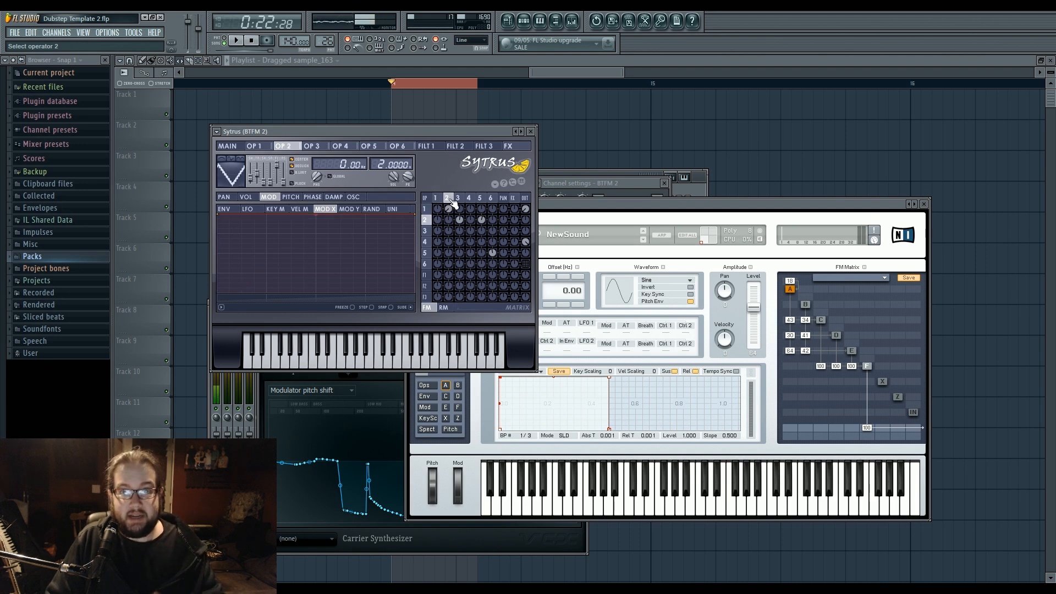
{"action": "left_click", "coordinate": [468, 199]}
{"action": "left_click", "coordinate": [448, 198]}
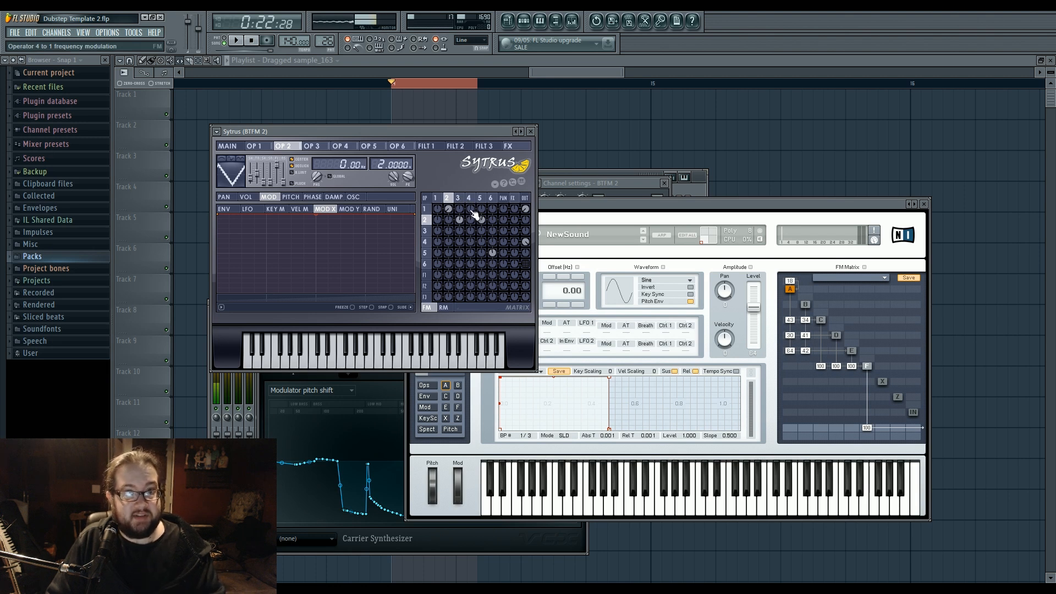
Switch to FM8, add Mod amplitude modulation to operator A and enable Key Sync for operator B
{"action": "left_click_drag", "start_coordinate": [687, 203], "coordinate": [662, 152]}
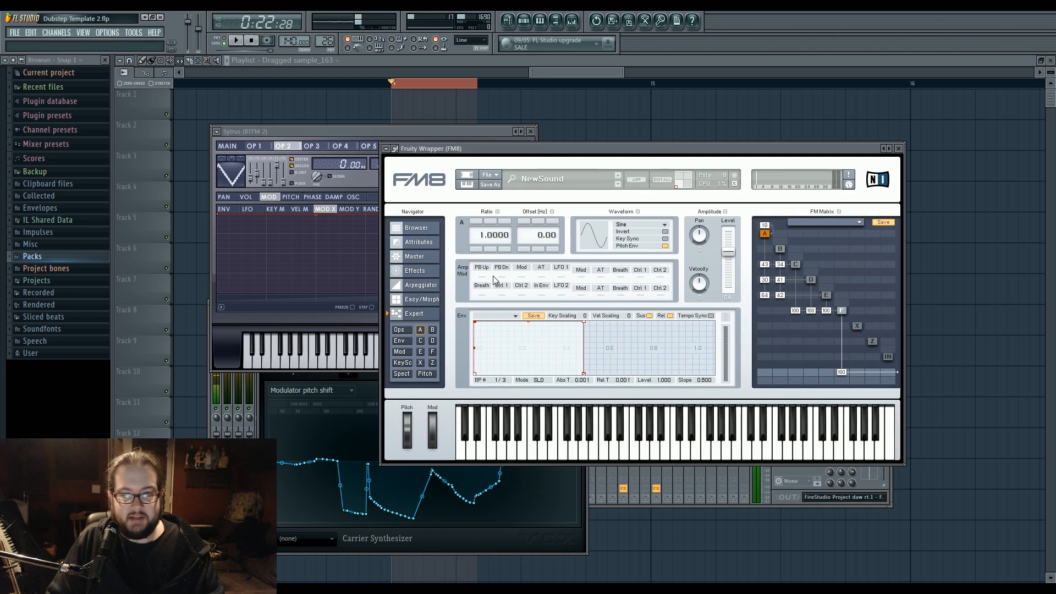
{"action": "left_click", "coordinate": [521, 276]}
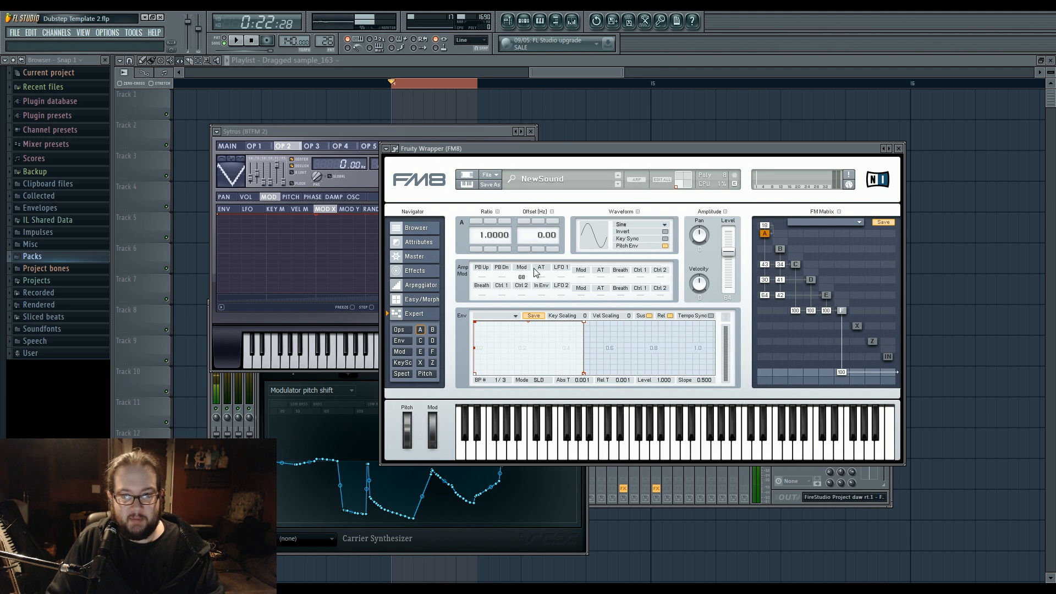
{"action": "left_click", "coordinate": [826, 296]}
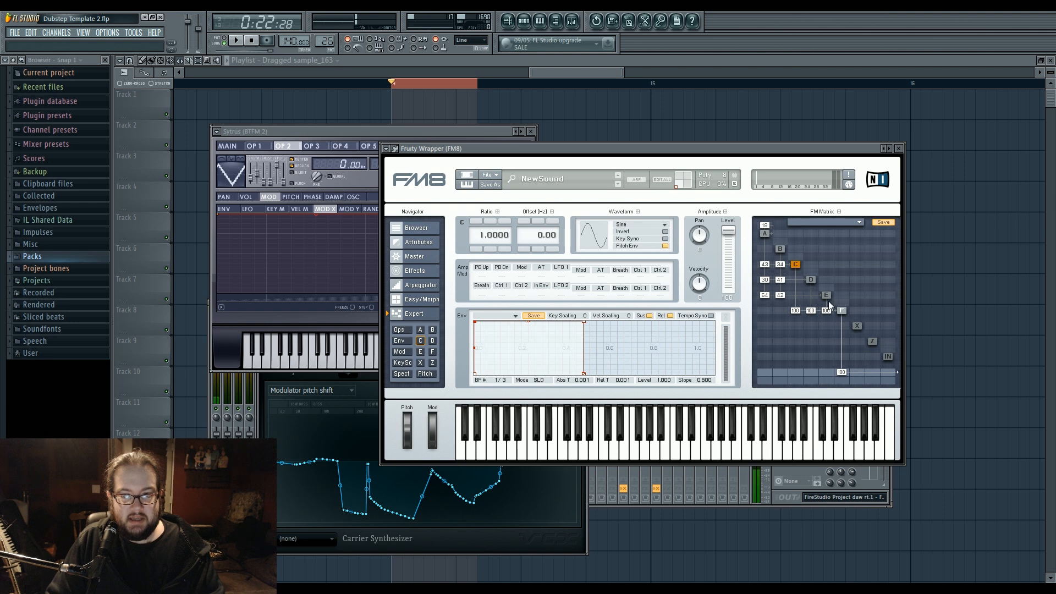
{"action": "left_click", "coordinate": [779, 249]}
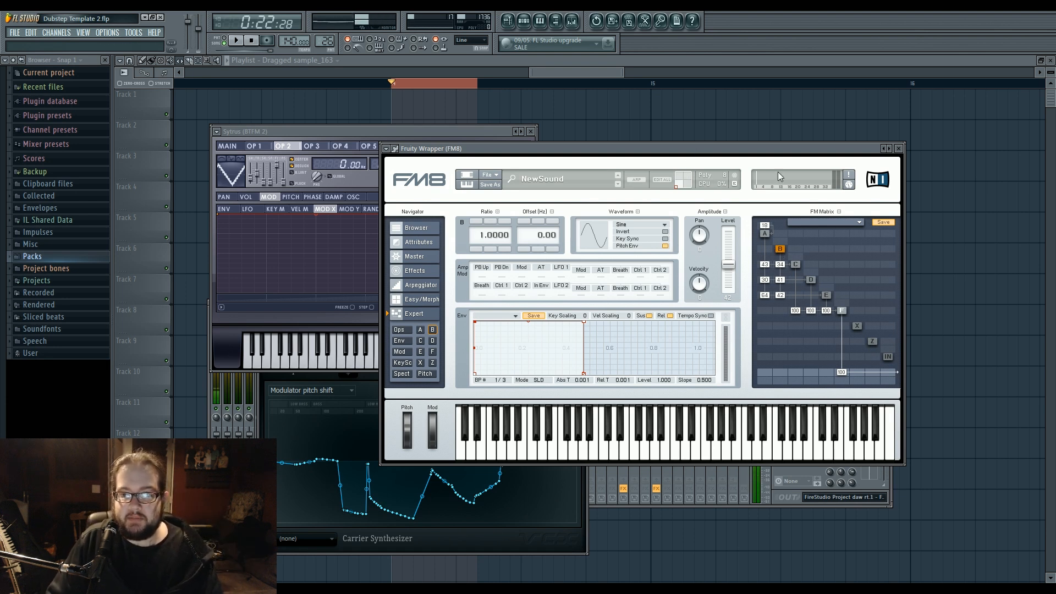
{"action": "left_click_drag", "start_coordinate": [744, 148], "coordinate": [628, 133]}
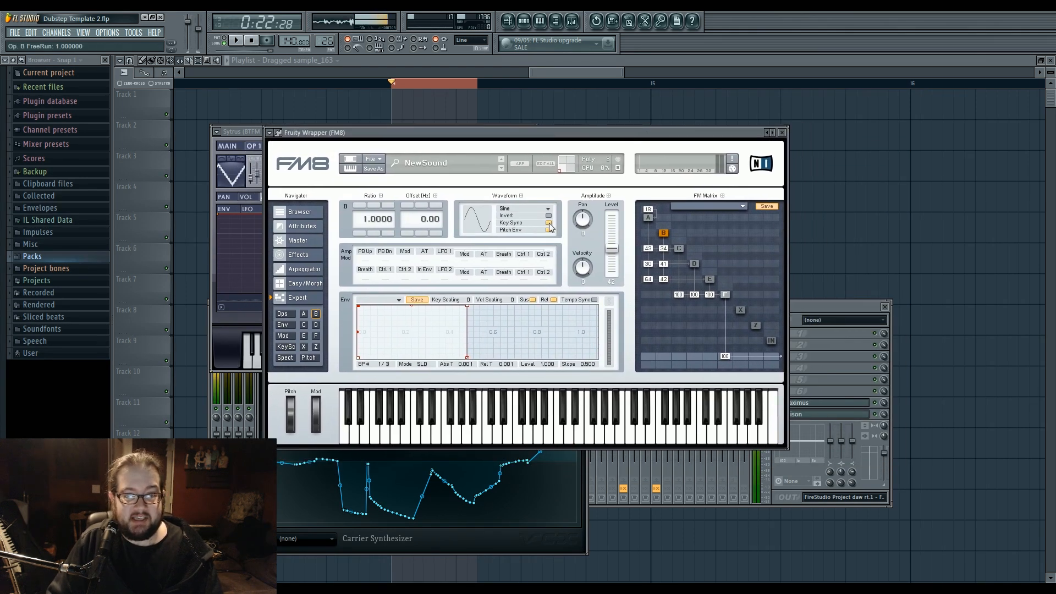
Close the FM8 window and bring the Vocodex window in front of Sytrus
{"action": "left_click", "coordinate": [694, 264]}
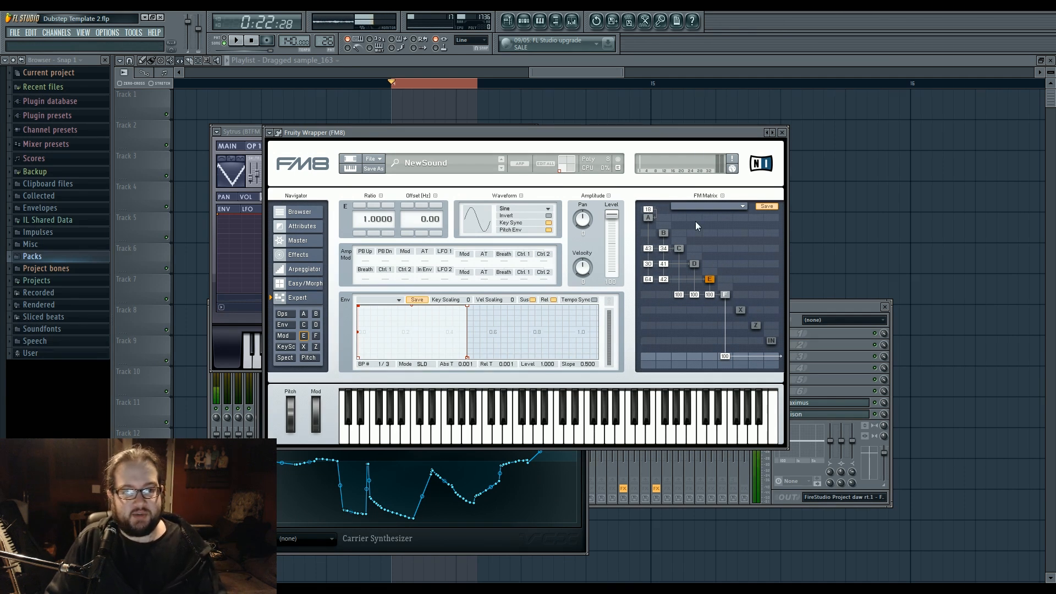
{"action": "left_click", "coordinate": [782, 133]}
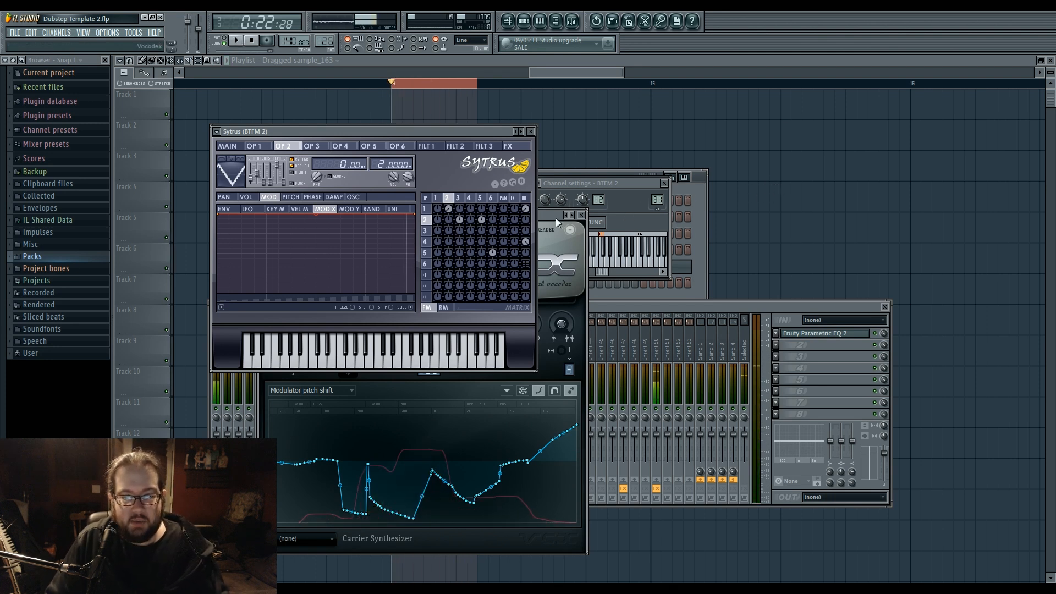
{"action": "left_click_drag", "start_coordinate": [555, 218], "coordinate": [632, 147]}
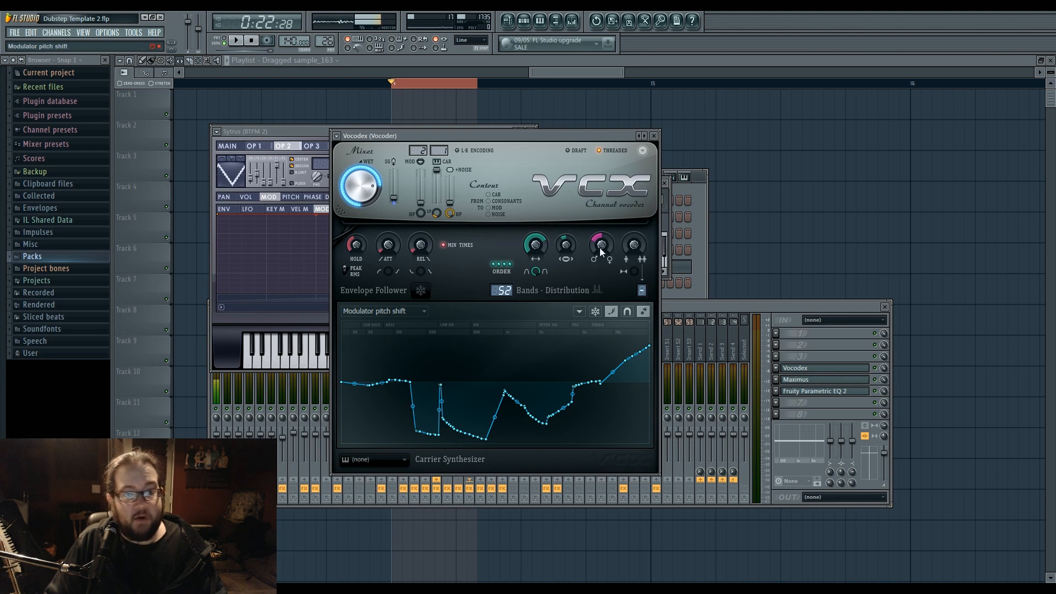
Audition the vocoded bass, then flatten Vocodex's modulator pitch shift curve across the whole spectrum for comparison
{"action": "key", "text": "space"}
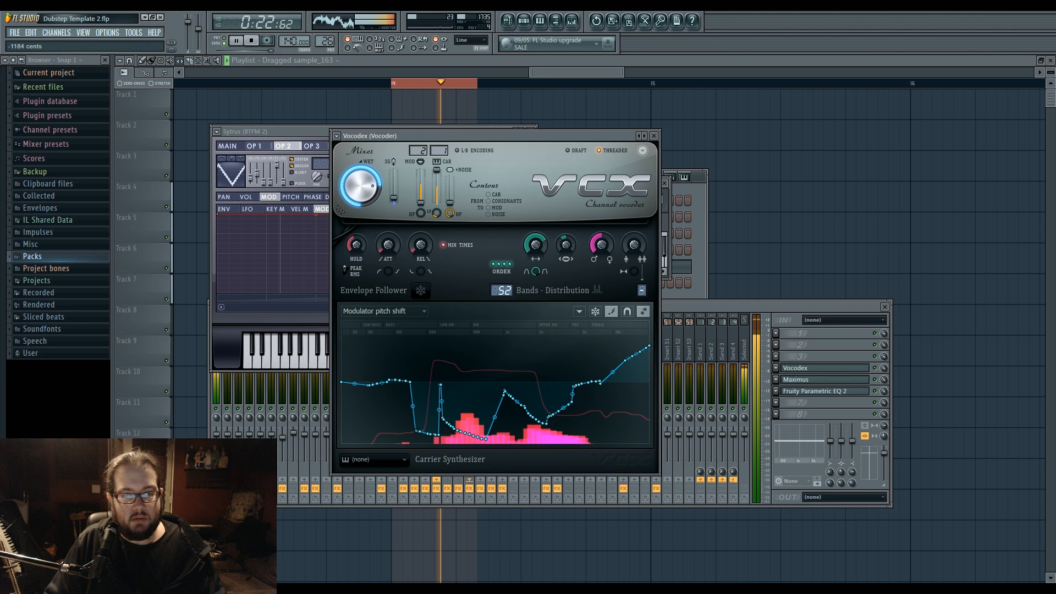
{"action": "key", "text": "space"}
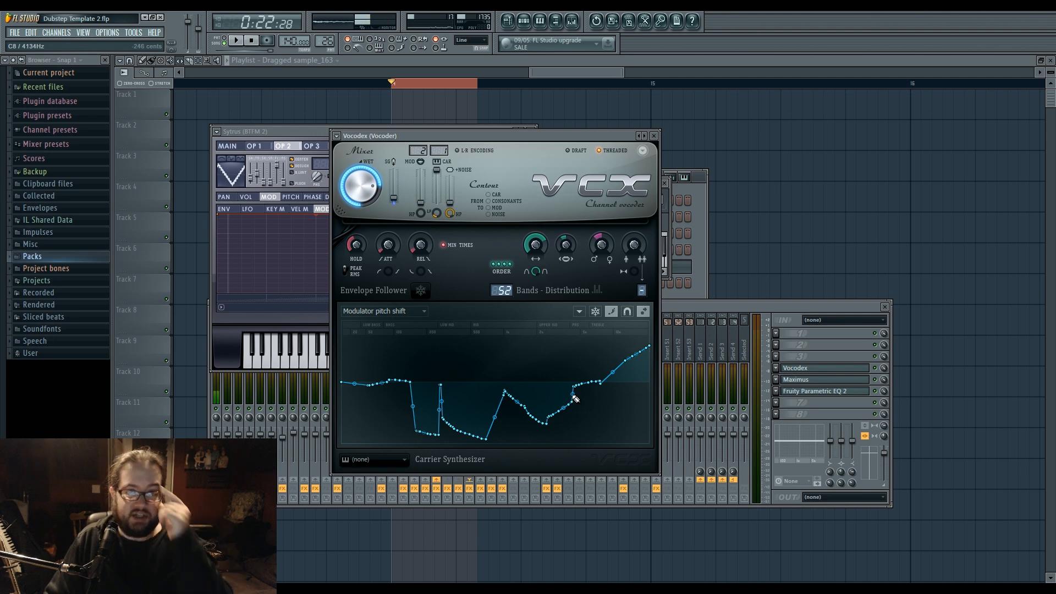
{"action": "left_click_drag", "start_coordinate": [342, 381], "coordinate": [662, 384]}
{"action": "key", "text": "space"}
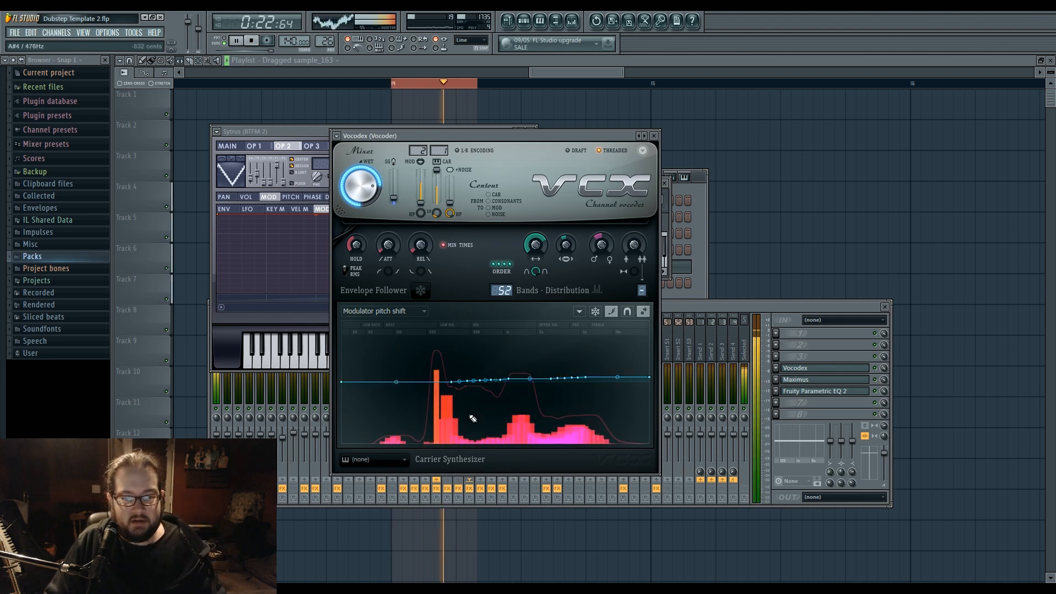
Redraw the modulator pitch shift curve freehand with low dips, a mid-range peak and a raised high end, and audition it
{"action": "mouse_move", "coordinate": [343, 383]}
{"action": "left_mouse_down"}
{"action": "mouse_move", "coordinate": [434, 441]}
{"action": "mouse_move", "coordinate": [462, 381]}
{"action": "mouse_move", "coordinate": [453, 384]}
{"action": "mouse_move", "coordinate": [452, 424]}
{"action": "mouse_move", "coordinate": [594, 325]}
{"action": "mouse_move", "coordinate": [503, 322]}
{"action": "mouse_move", "coordinate": [538, 401]}
{"action": "mouse_move", "coordinate": [575, 437]}
{"action": "mouse_move", "coordinate": [517, 380]}
{"action": "mouse_move", "coordinate": [495, 401]}
{"action": "mouse_move", "coordinate": [557, 394]}
{"action": "mouse_move", "coordinate": [633, 352]}
{"action": "mouse_move", "coordinate": [574, 385]}
{"action": "mouse_move", "coordinate": [432, 406]}
{"action": "mouse_move", "coordinate": [465, 409]}
{"action": "mouse_move", "coordinate": [476, 440]}
{"action": "mouse_move", "coordinate": [495, 363]}
{"action": "mouse_move", "coordinate": [529, 348]}
{"action": "left_mouse_up"}
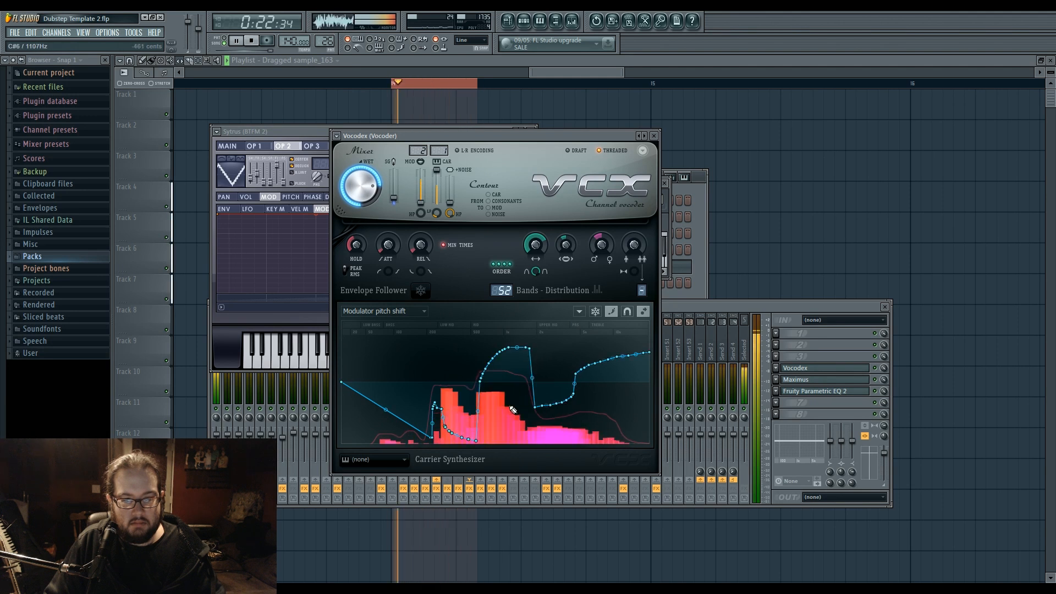
{"action": "mouse_move", "coordinate": [501, 391]}
{"action": "left_mouse_down"}
{"action": "mouse_move", "coordinate": [531, 407]}
{"action": "mouse_move", "coordinate": [539, 440]}
{"action": "mouse_move", "coordinate": [498, 365]}
{"action": "mouse_move", "coordinate": [547, 421]}
{"action": "mouse_move", "coordinate": [517, 390]}
{"action": "mouse_move", "coordinate": [470, 385]}
{"action": "mouse_move", "coordinate": [487, 405]}
{"action": "left_mouse_up"}
{"action": "mouse_move", "coordinate": [457, 440]}
{"action": "left_mouse_down"}
{"action": "mouse_move", "coordinate": [490, 390]}
{"action": "mouse_move", "coordinate": [521, 430]}
{"action": "left_mouse_up"}
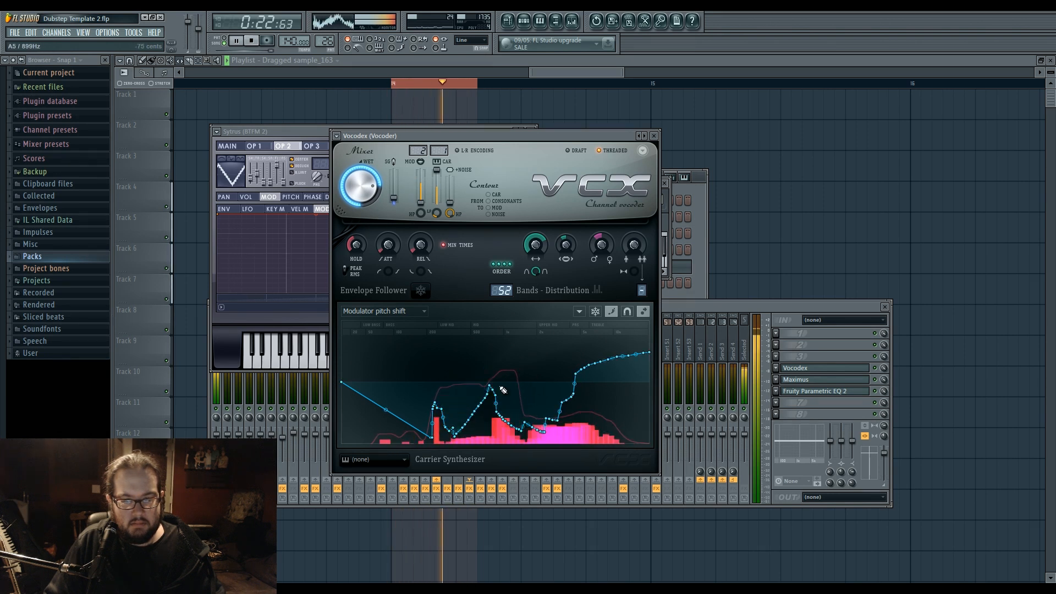
{"action": "left_click_drag", "start_coordinate": [495, 378], "coordinate": [554, 420]}
{"action": "key", "text": "space"}
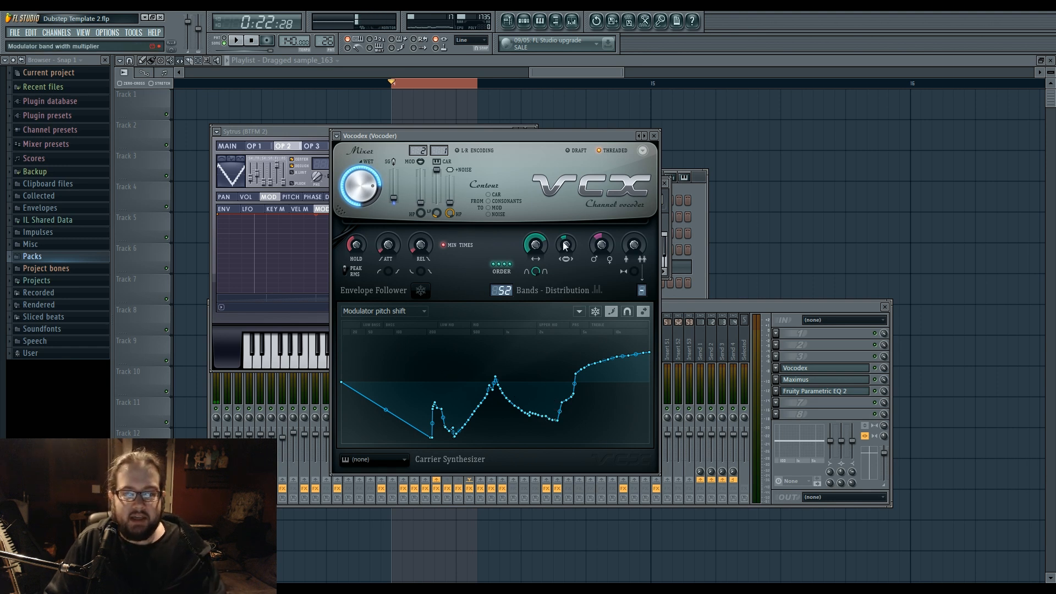
{"action": "key", "text": "space"}
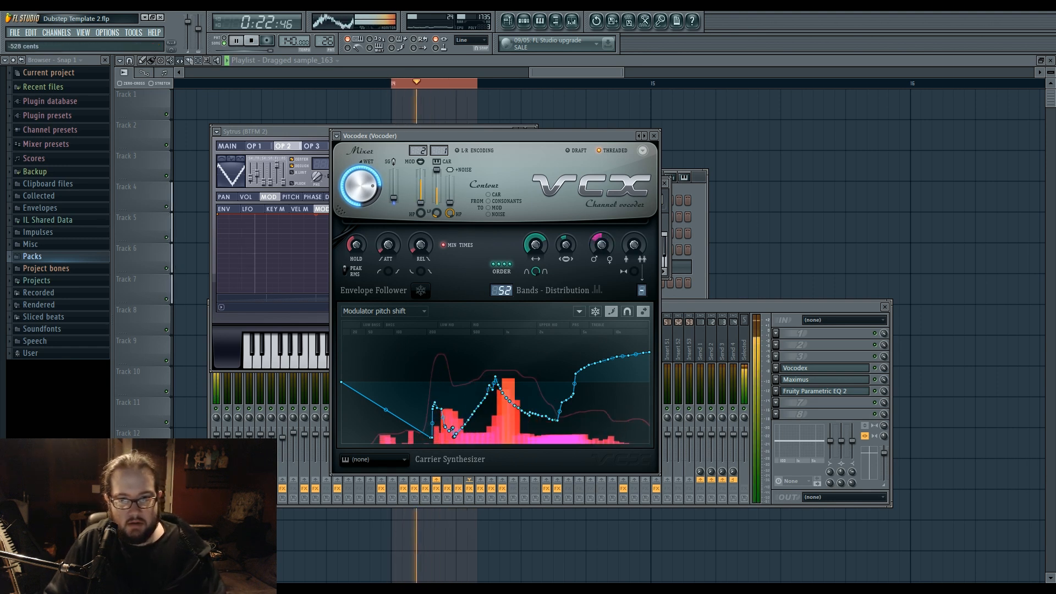
{"action": "key", "text": "space"}
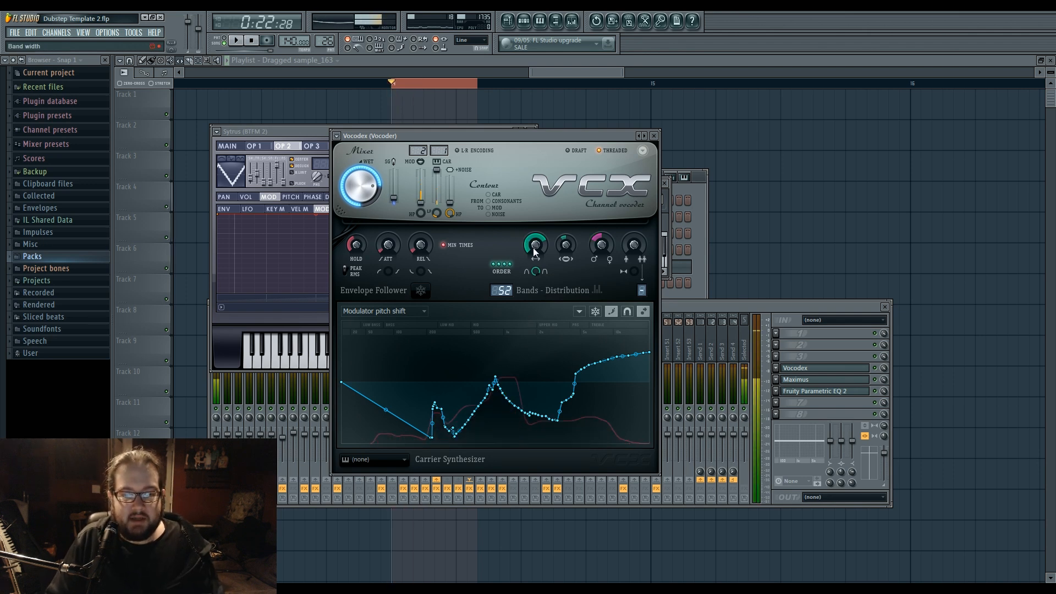
Display Vocodex's band gain multiplier curve and audition changes to the carrier low-pass cutoff during playback
{"action": "left_click", "coordinate": [383, 310]}
{"action": "left_click", "coordinate": [388, 335]}
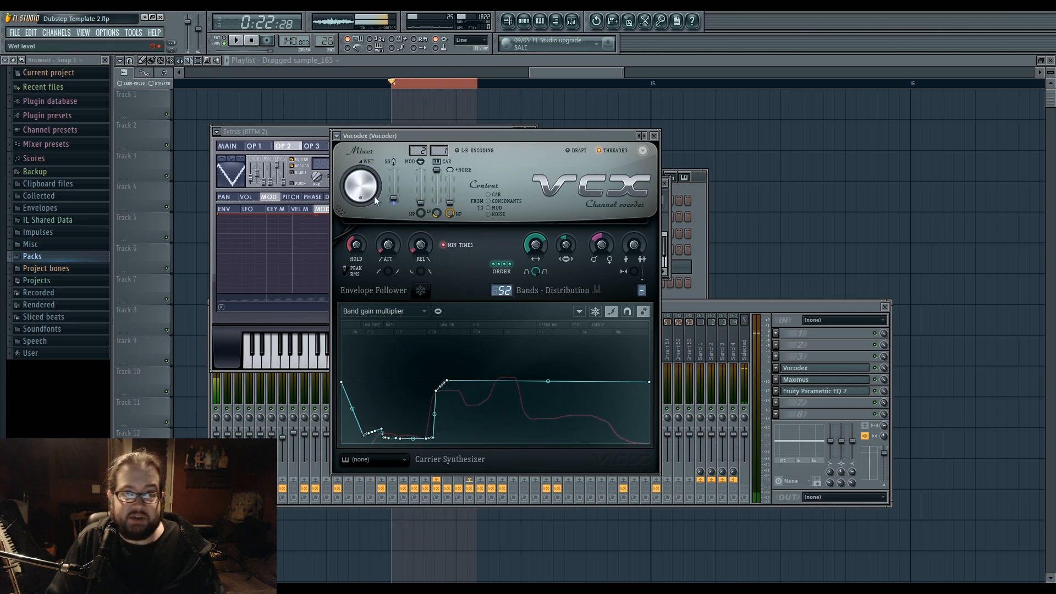
{"action": "key", "text": "space"}
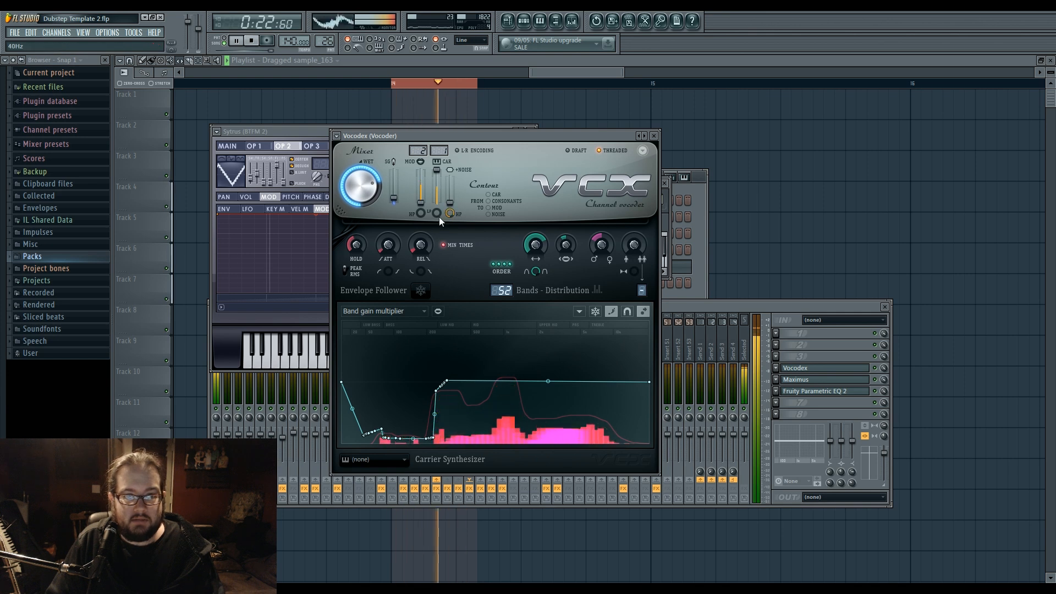
{"action": "left_click_drag", "start_coordinate": [438, 216], "coordinate": [438, 237]}
{"action": "key", "text": "space"}
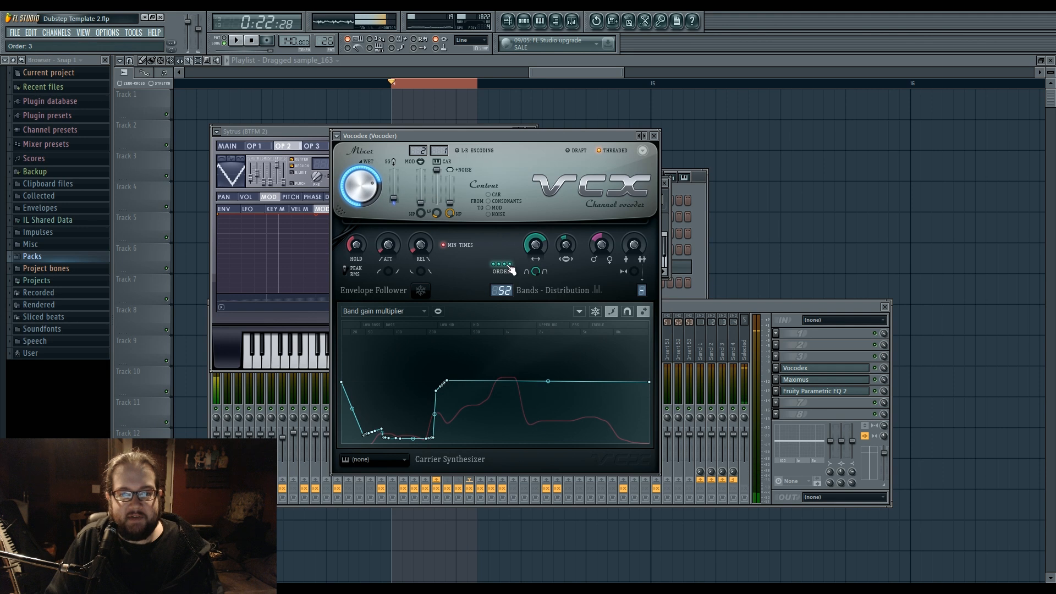
Vary Vocodex's overall band width during playback, raising it to about 235%
{"action": "key", "text": "space"}
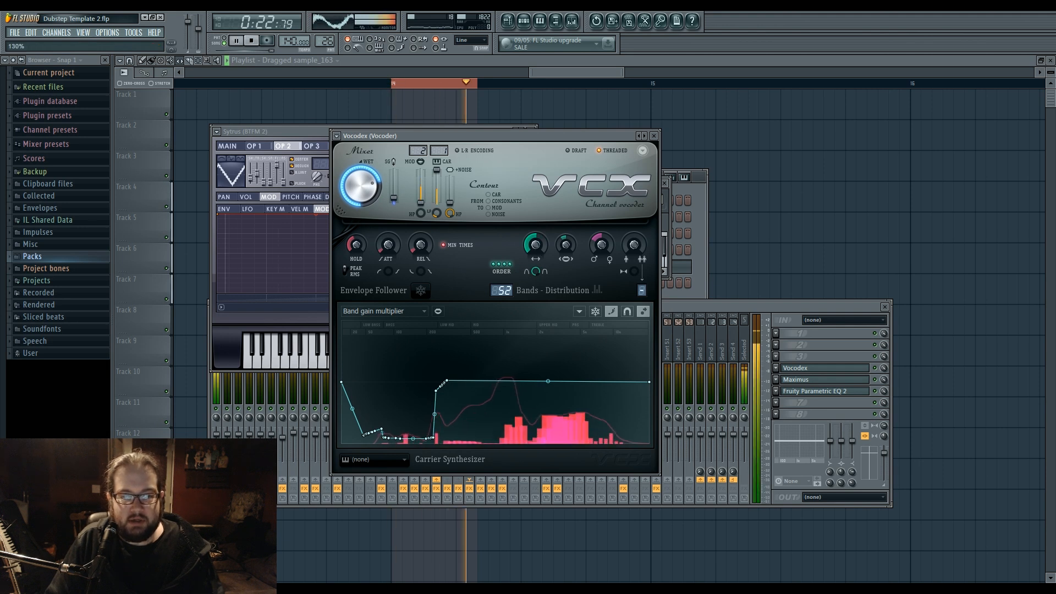
{"action": "left_click_drag", "start_coordinate": [535, 244], "coordinate": [535, 195]}
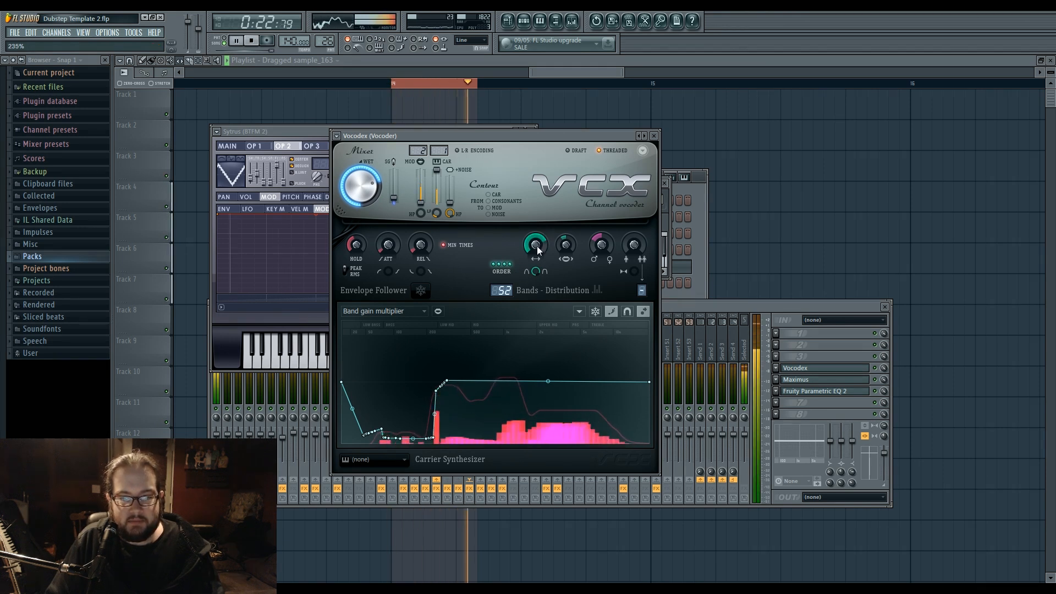
{"action": "key", "text": "space"}
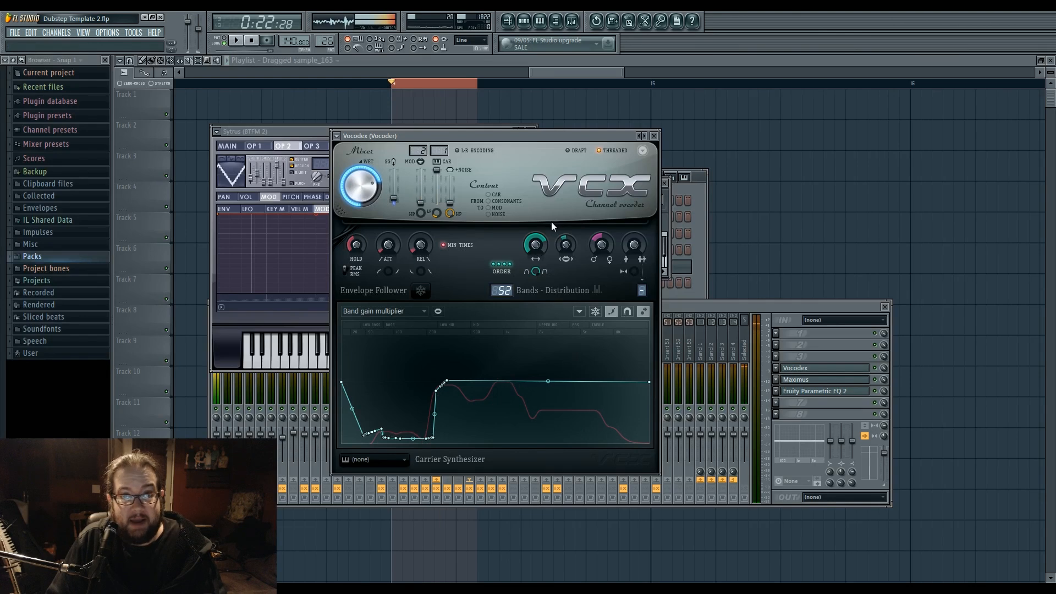
Check the band distribution curve, then flatten the band width curve across the spectrum and audition it
{"action": "left_click", "coordinate": [424, 311]}
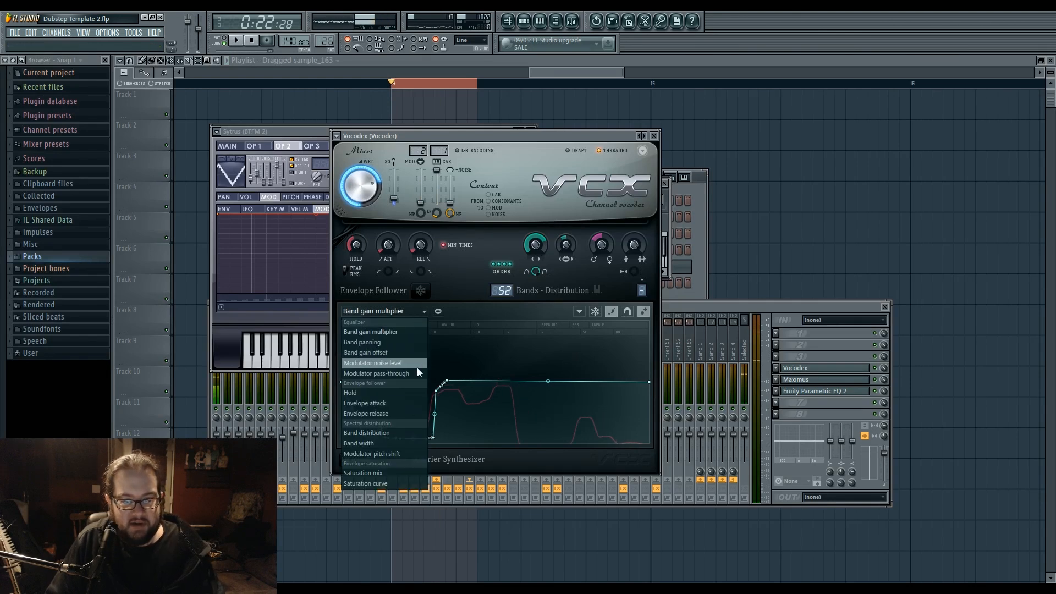
{"action": "left_click", "coordinate": [408, 432]}
{"action": "left_click", "coordinate": [410, 312]}
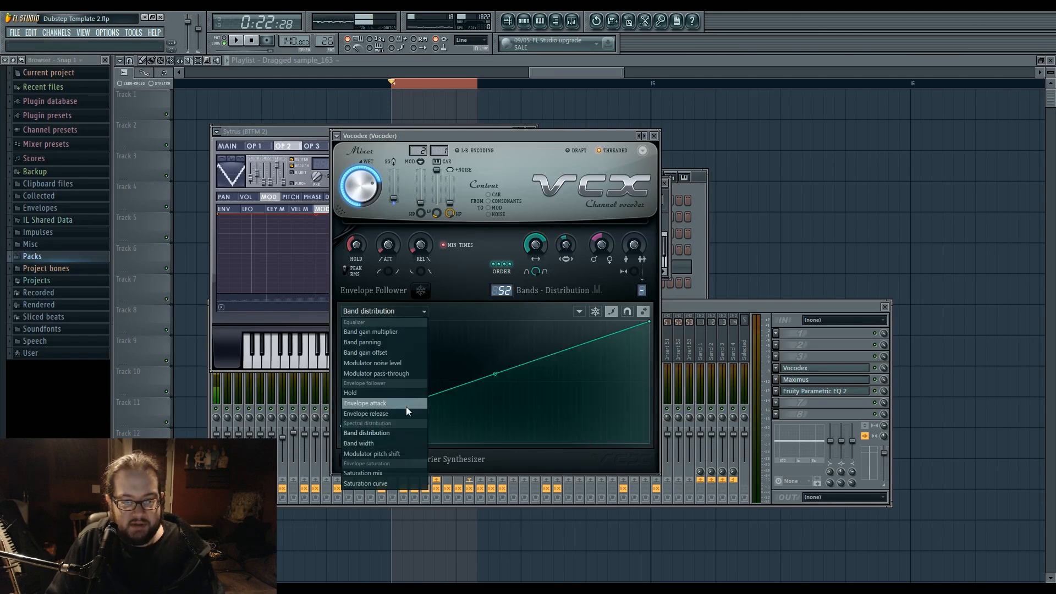
{"action": "left_click", "coordinate": [405, 437]}
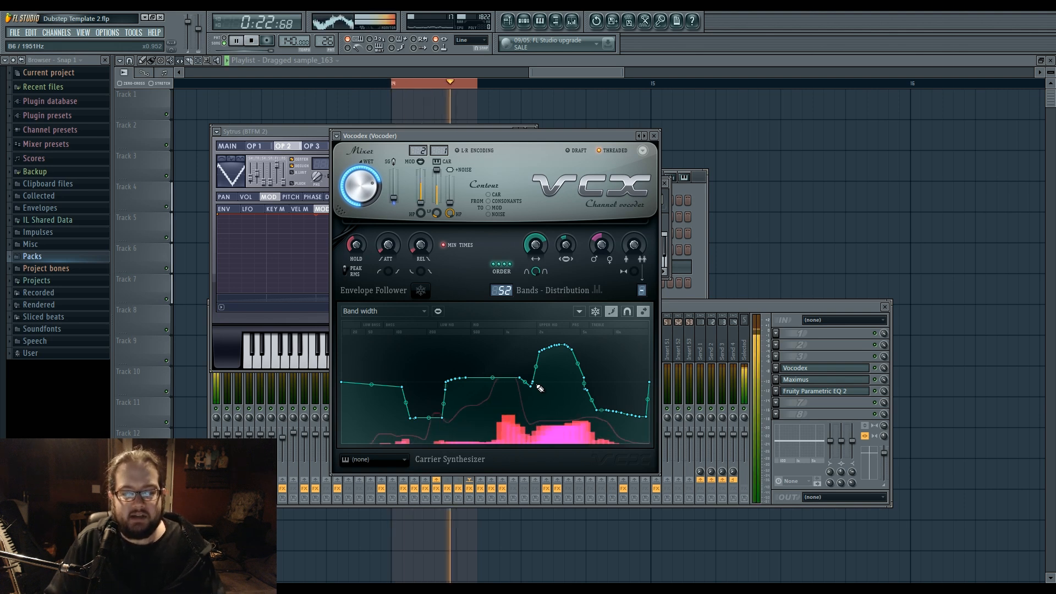
{"action": "left_click_drag", "start_coordinate": [353, 385], "coordinate": [686, 378]}
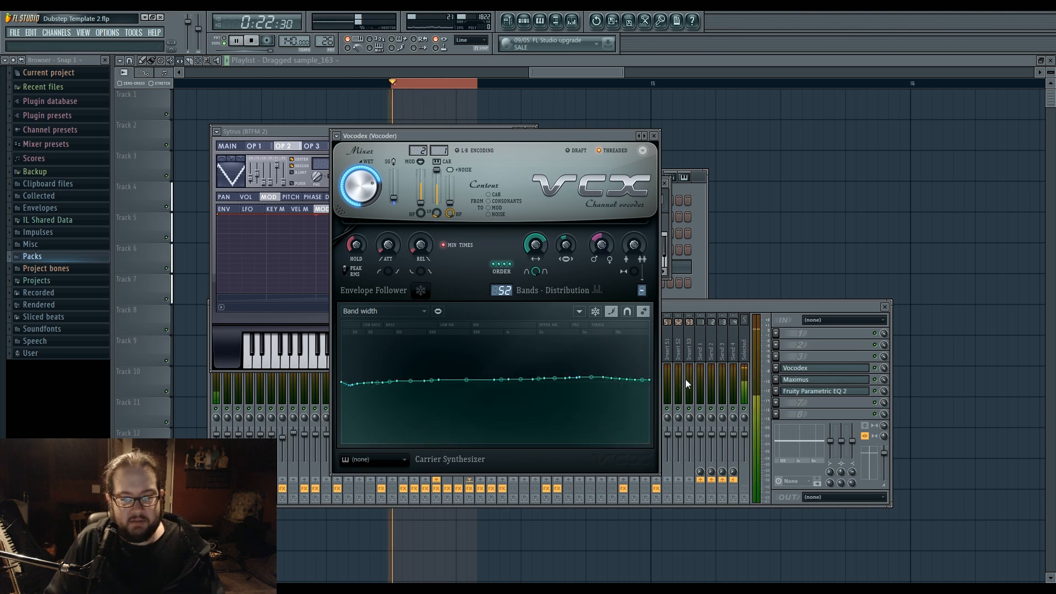
{"action": "key", "text": "space"}
{"action": "key", "text": "space"}
{"action": "key", "text": "space"}
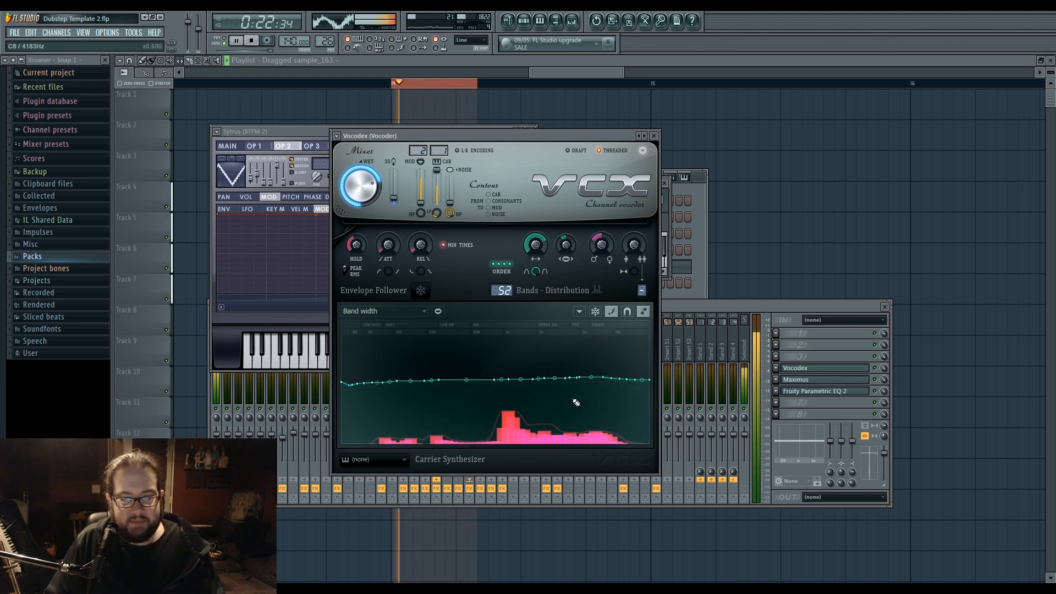
Lower the band width curve above about 2 kHz with freehand strokes while listening to the loop
{"action": "left_click_drag", "start_coordinate": [574, 399], "coordinate": [656, 428]}
{"action": "left_click_drag", "start_coordinate": [563, 417], "coordinate": [617, 438]}
{"action": "mouse_move", "coordinate": [555, 392]}
{"action": "left_mouse_down"}
{"action": "mouse_move", "coordinate": [654, 394]}
{"action": "mouse_move", "coordinate": [663, 427]}
{"action": "left_mouse_up"}
{"action": "left_click_drag", "start_coordinate": [578, 409], "coordinate": [682, 398]}
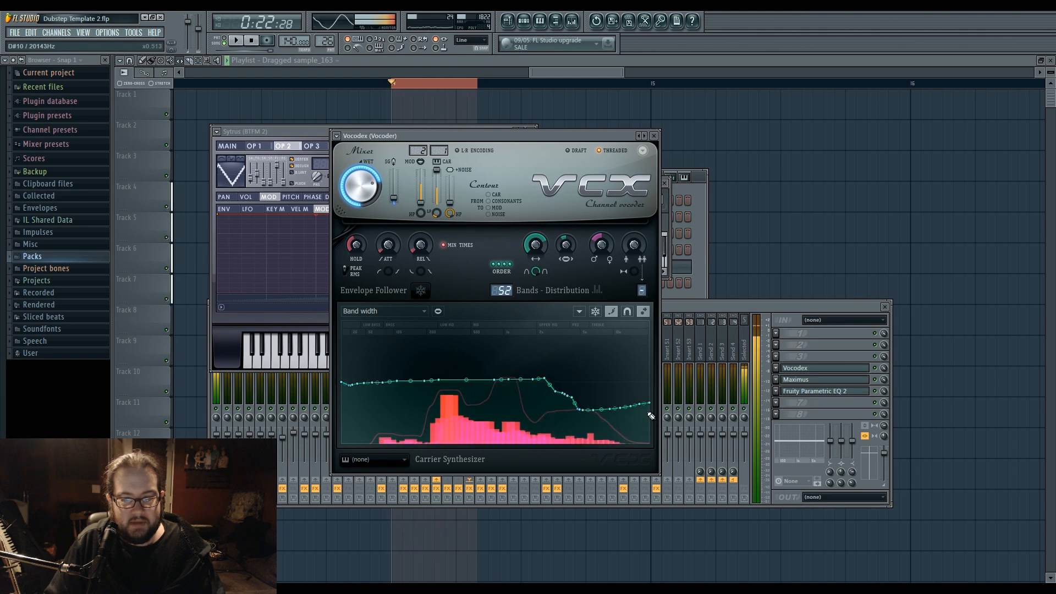
{"action": "key", "text": "space"}
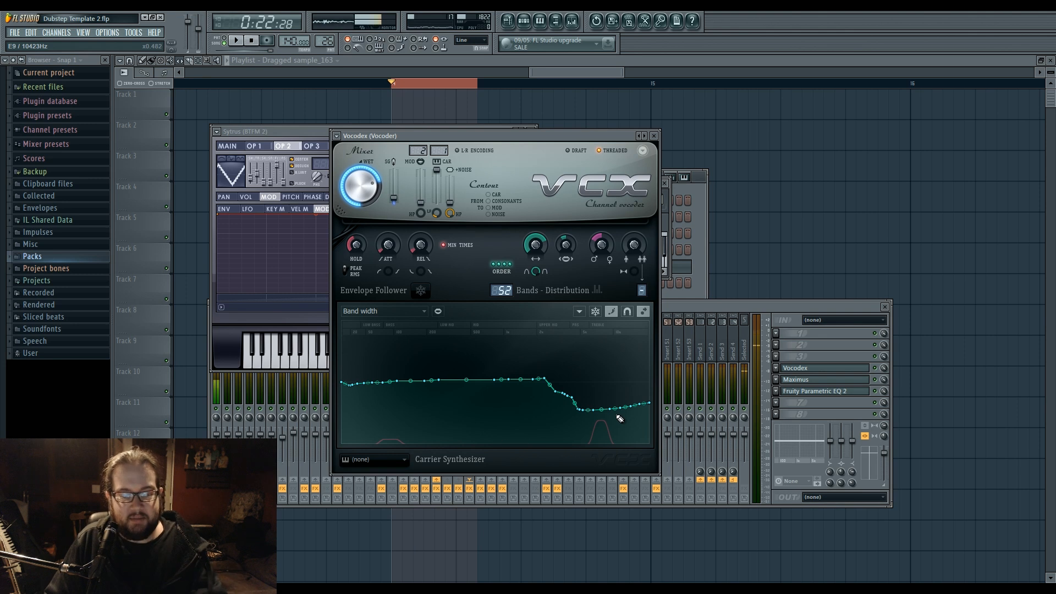
Raise a band width plateau between about 800 Hz and 2.5 kHz, and smooth the slope above it
{"action": "key", "text": "space"}
{"action": "left_click_drag", "start_coordinate": [501, 365], "coordinate": [552, 332]}
{"action": "key", "text": "space"}
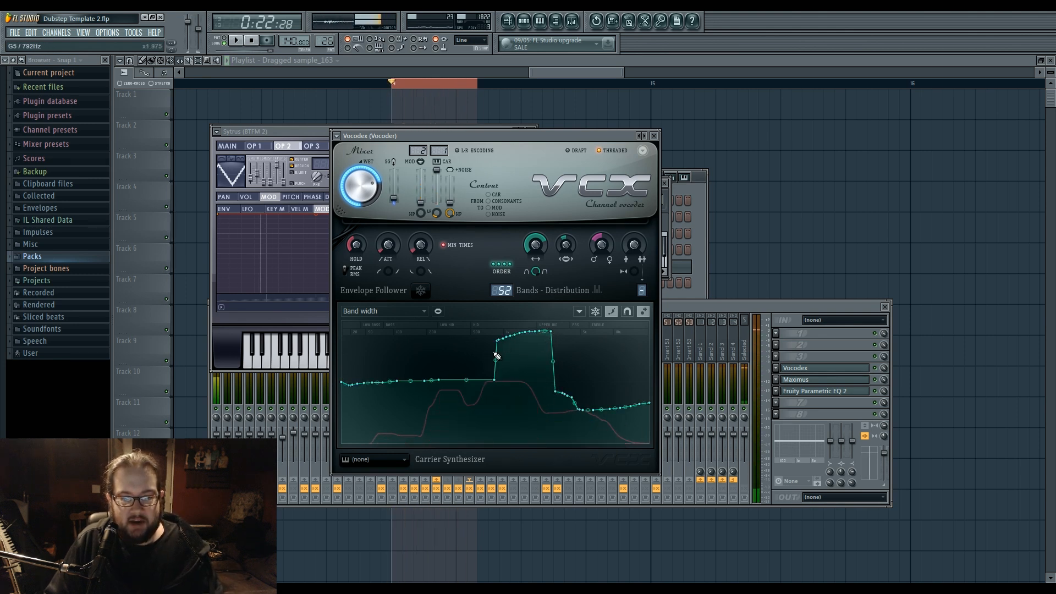
{"action": "mouse_move", "coordinate": [599, 363]}
{"action": "left_mouse_down"}
{"action": "mouse_move", "coordinate": [584, 337]}
{"action": "mouse_move", "coordinate": [556, 337]}
{"action": "mouse_move", "coordinate": [587, 400]}
{"action": "left_mouse_up"}
{"action": "key", "text": "space"}
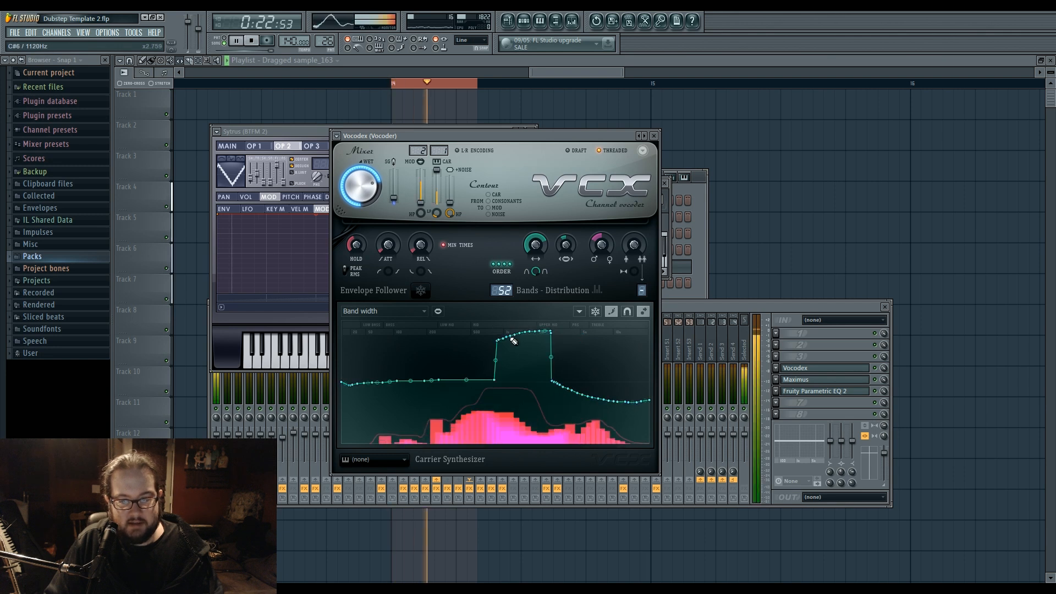
Reshape the band width curve into two narrow peaks separated by a dip around 1 kHz while auditioning the loop
{"action": "mouse_move", "coordinate": [523, 337]}
{"action": "left_mouse_down"}
{"action": "mouse_move", "coordinate": [534, 340]}
{"action": "mouse_move", "coordinate": [525, 364]}
{"action": "mouse_move", "coordinate": [503, 370]}
{"action": "mouse_move", "coordinate": [553, 346]}
{"action": "mouse_move", "coordinate": [596, 384]}
{"action": "mouse_move", "coordinate": [665, 401]}
{"action": "left_mouse_up"}
{"action": "mouse_move", "coordinate": [502, 376]}
{"action": "left_mouse_down"}
{"action": "mouse_move", "coordinate": [445, 418]}
{"action": "mouse_move", "coordinate": [422, 388]}
{"action": "mouse_move", "coordinate": [458, 331]}
{"action": "mouse_move", "coordinate": [460, 349]}
{"action": "mouse_move", "coordinate": [495, 338]}
{"action": "mouse_move", "coordinate": [488, 377]}
{"action": "mouse_move", "coordinate": [424, 390]}
{"action": "mouse_move", "coordinate": [473, 330]}
{"action": "mouse_move", "coordinate": [424, 389]}
{"action": "mouse_move", "coordinate": [464, 349]}
{"action": "mouse_move", "coordinate": [516, 329]}
{"action": "mouse_move", "coordinate": [509, 341]}
{"action": "mouse_move", "coordinate": [528, 360]}
{"action": "mouse_move", "coordinate": [440, 368]}
{"action": "mouse_move", "coordinate": [424, 429]}
{"action": "mouse_move", "coordinate": [356, 427]}
{"action": "mouse_move", "coordinate": [385, 381]}
{"action": "mouse_move", "coordinate": [426, 385]}
{"action": "mouse_move", "coordinate": [460, 365]}
{"action": "mouse_move", "coordinate": [491, 385]}
{"action": "mouse_move", "coordinate": [532, 384]}
{"action": "left_mouse_up"}
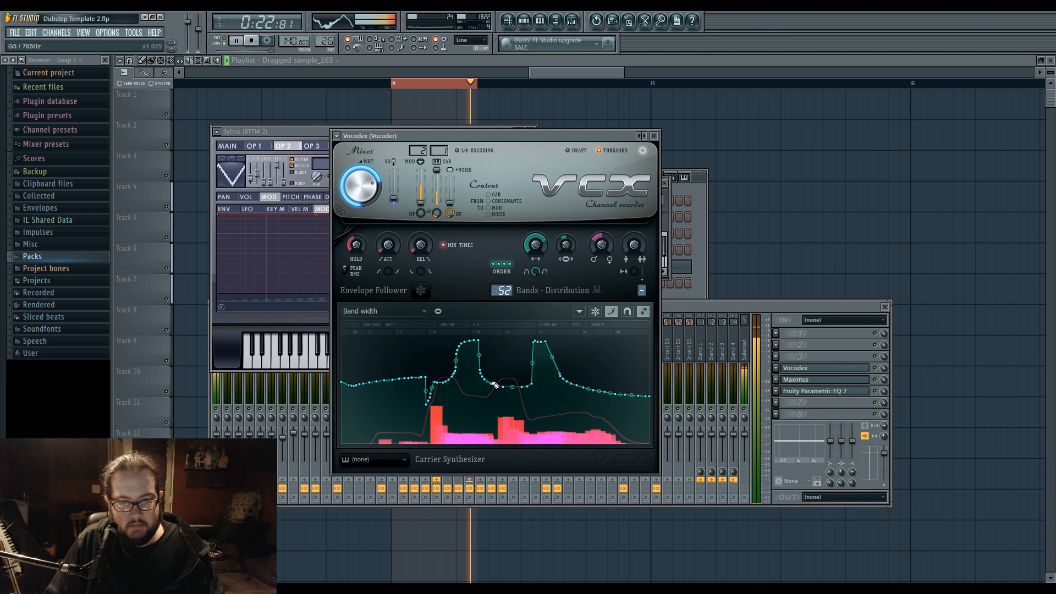
{"action": "key", "text": "space"}
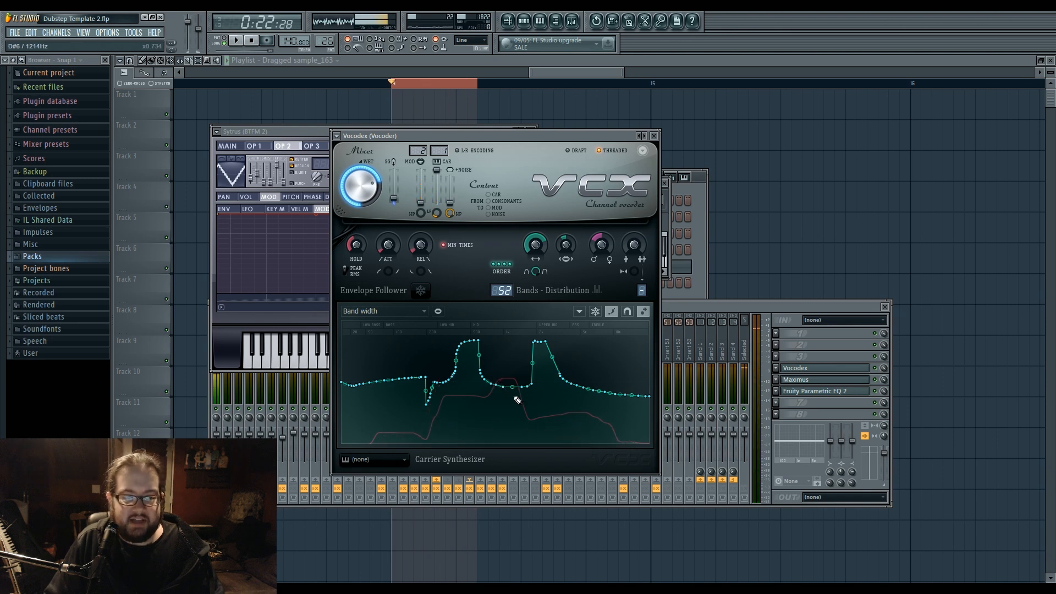
{"action": "key", "text": "space"}
{"action": "mouse_move", "coordinate": [495, 389]}
{"action": "left_mouse_down"}
{"action": "mouse_move", "coordinate": [489, 418]}
{"action": "mouse_move", "coordinate": [502, 429]}
{"action": "left_mouse_up"}
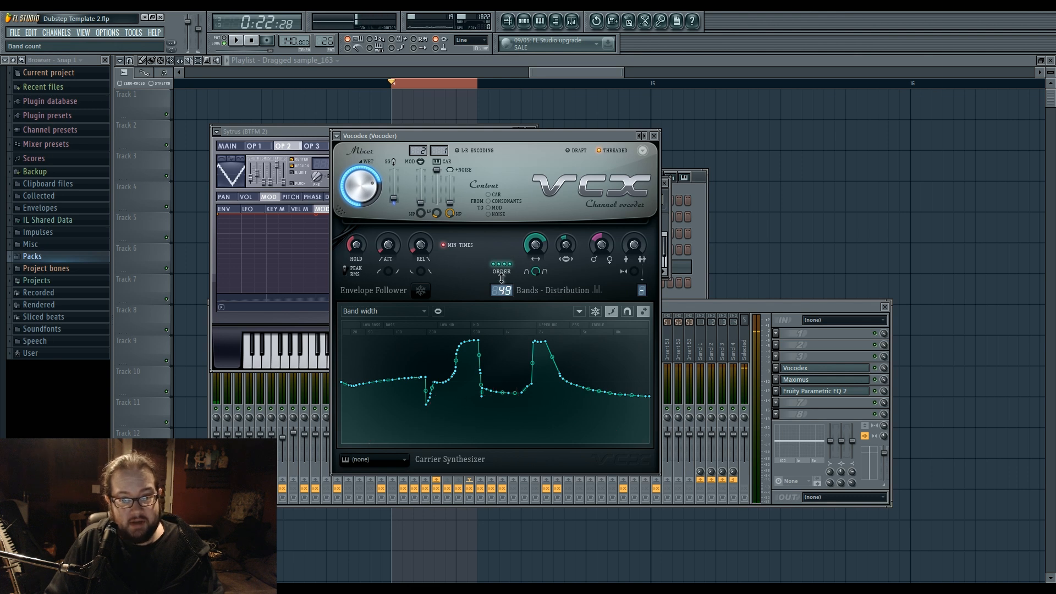
Set Vocodex's band count to 55 while auditioning the bass
{"action": "key", "text": "space"}
{"action": "mouse_move", "coordinate": [502, 291]}
{"action": "left_mouse_down"}
{"action": "mouse_move", "coordinate": [501, 266]}
{"action": "mouse_move", "coordinate": [501, 317]}
{"action": "mouse_move", "coordinate": [502, 284]}
{"action": "left_mouse_up"}
{"action": "key", "text": "space"}
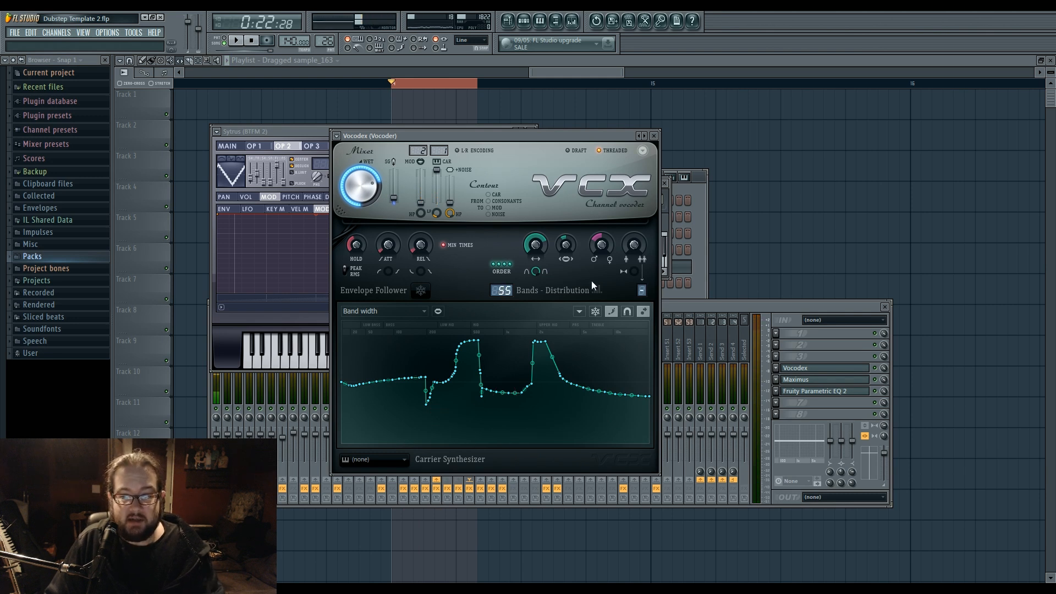
Try the modulator band width multiplier at x0.250, then raise it to about x0.890 and start playback
{"action": "left_click_drag", "start_coordinate": [567, 251], "coordinate": [567, 258]}
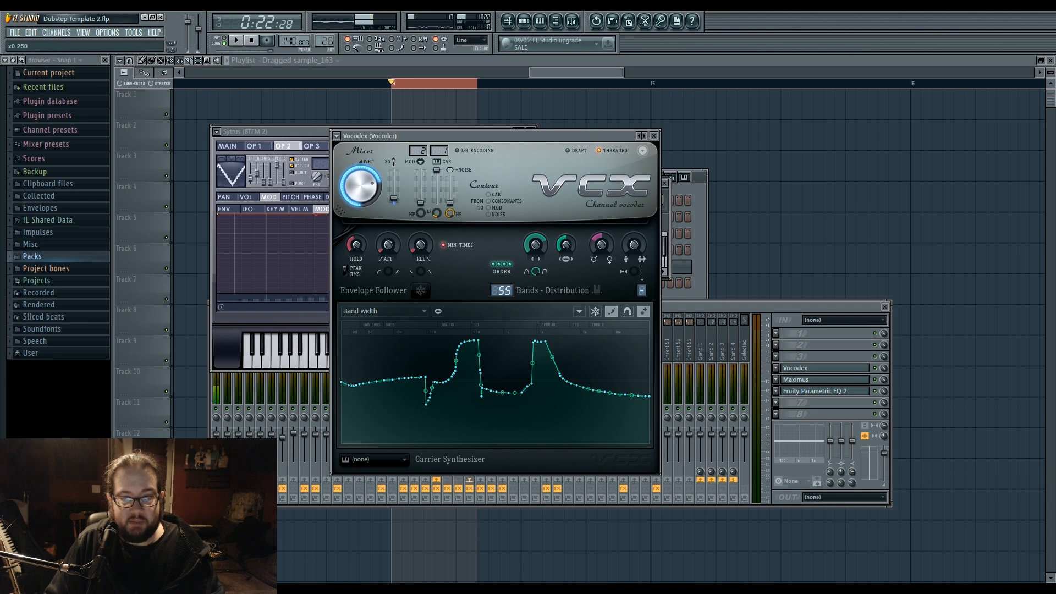
{"action": "left_click_drag", "start_coordinate": [567, 250], "coordinate": [570, 247]}
{"action": "key", "text": "space"}
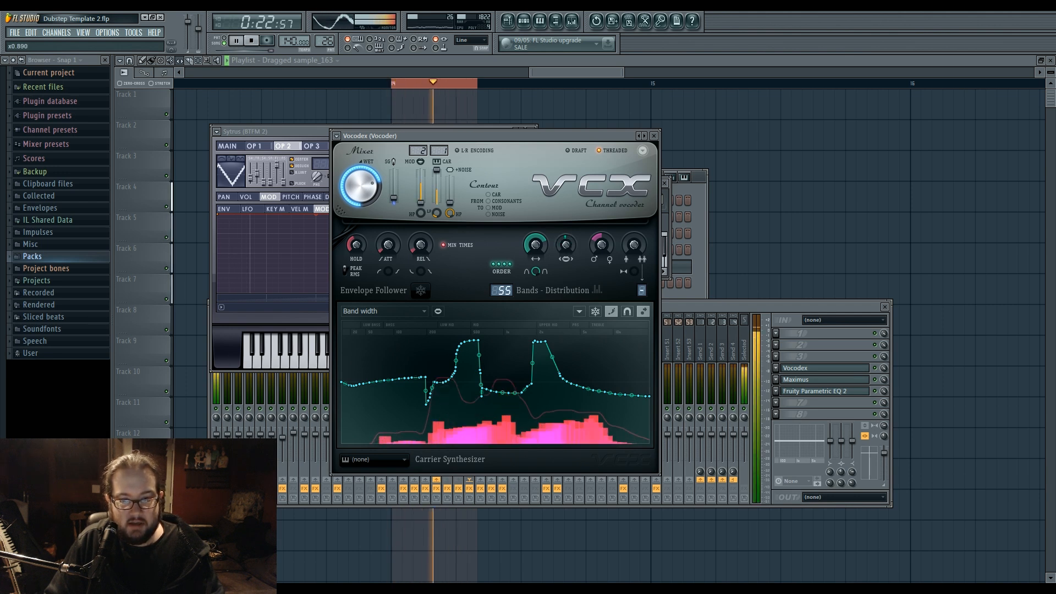
Narrow the overall band width to 39%, then set it to 68% and audition the result
{"action": "key", "text": "space"}
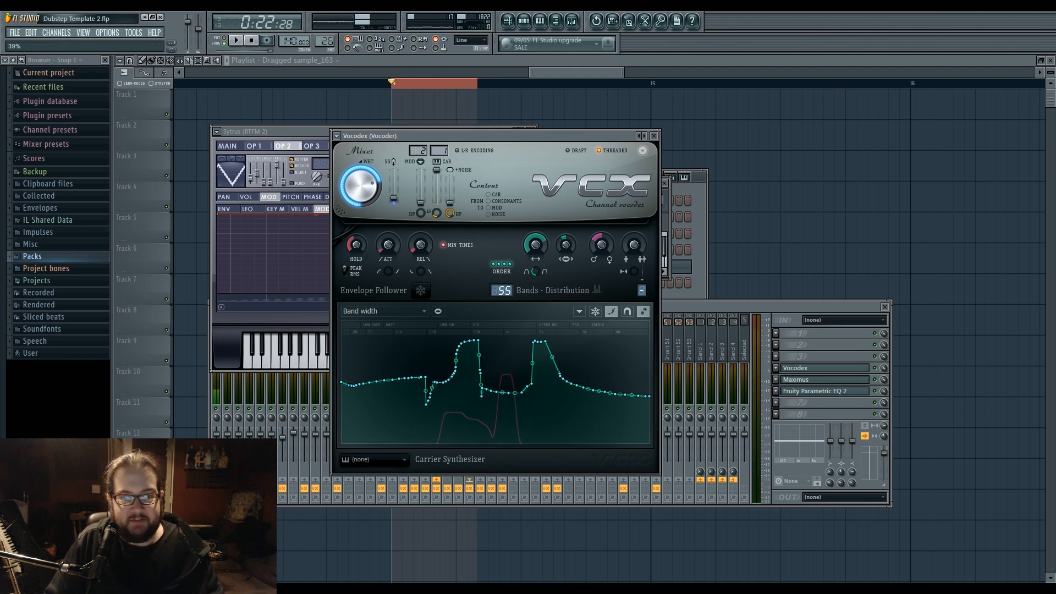
{"action": "key", "text": "space"}
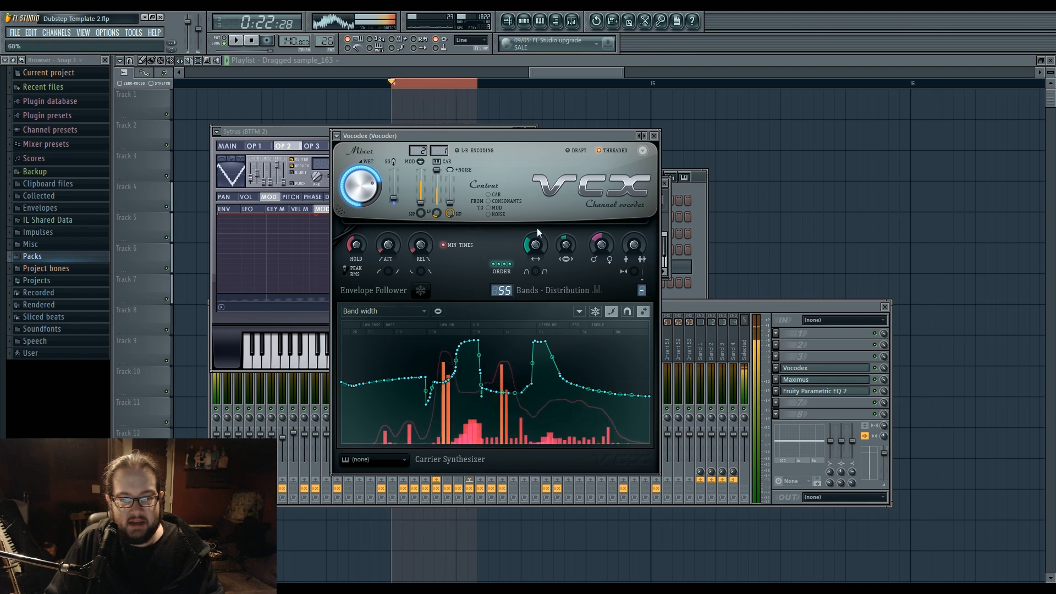
{"action": "key", "text": "space"}
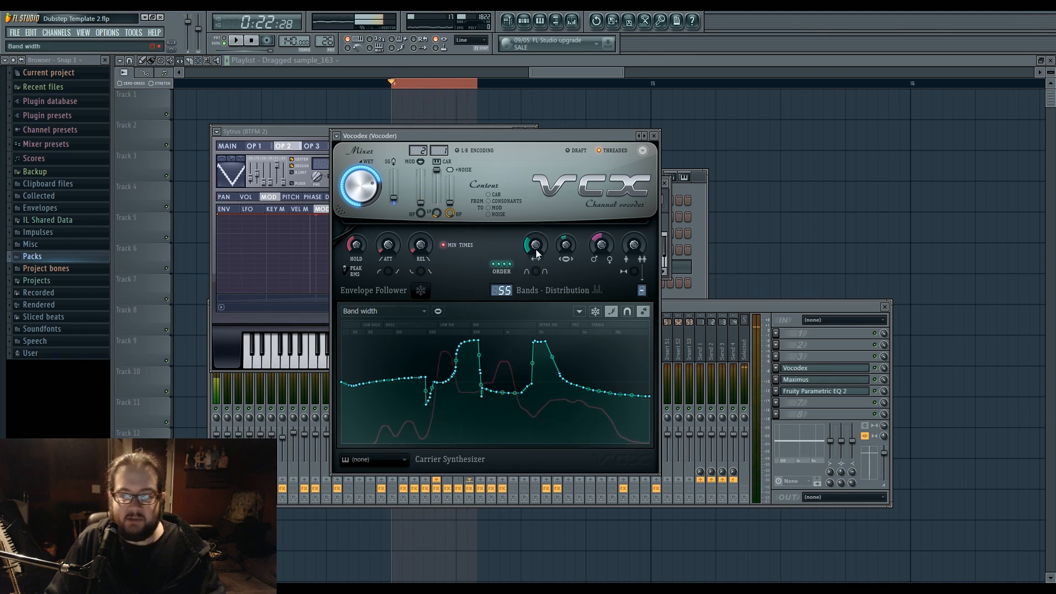
Widen Vocodex's overall band width to about 241%, adjust the filter flatness, and audition the bass
{"action": "left_click_drag", "start_coordinate": [536, 251], "coordinate": [536, 250]}
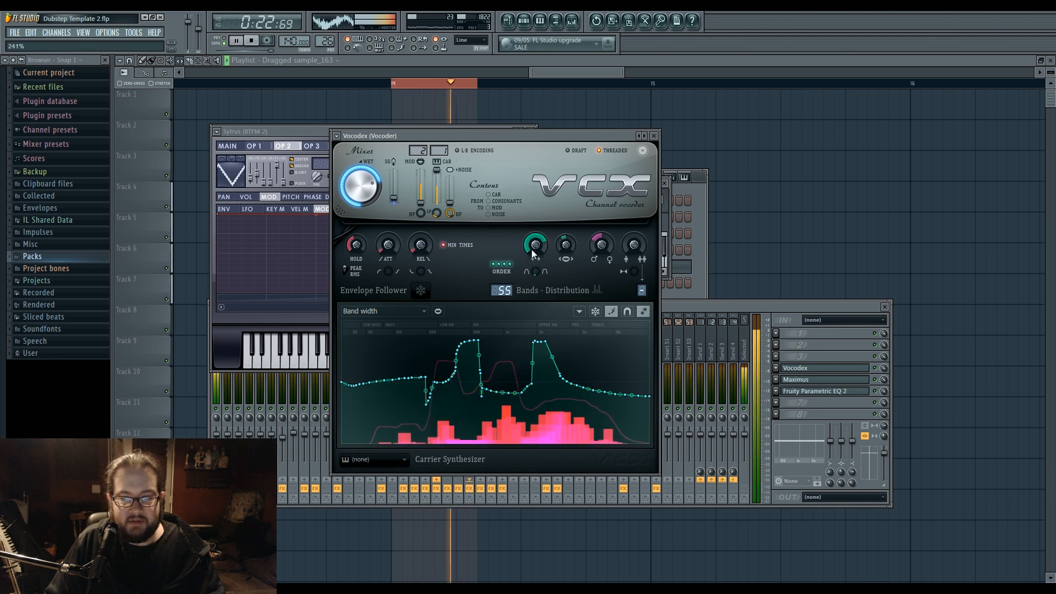
{"action": "left_click_drag", "start_coordinate": [533, 271], "coordinate": [533, 270]}
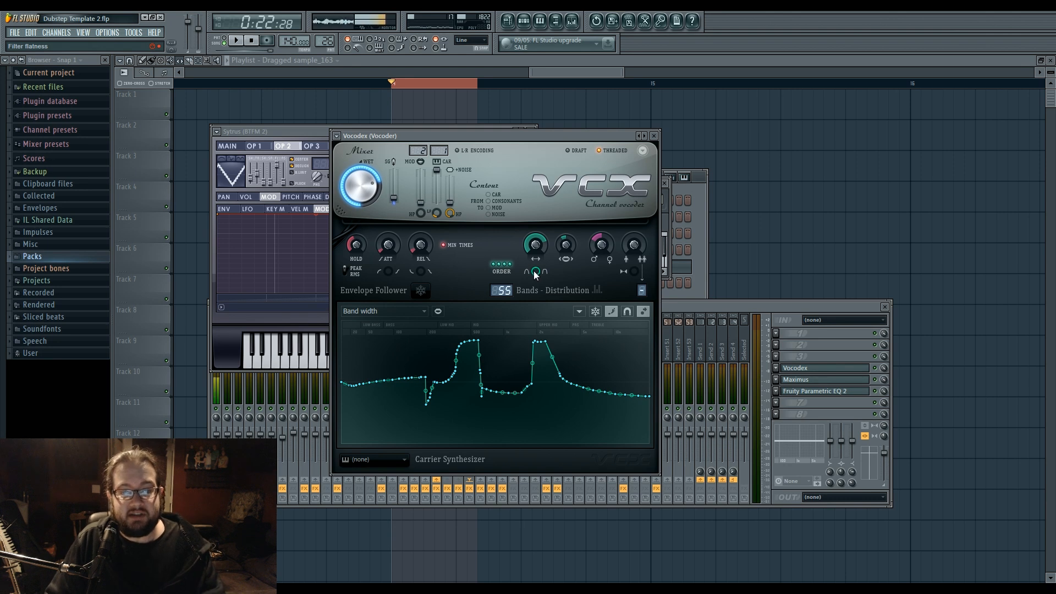
{"action": "scroll", "coordinate": [534, 272], "scroll_direction": "down", "scroll_amount": 3}
{"action": "key", "text": "space"}
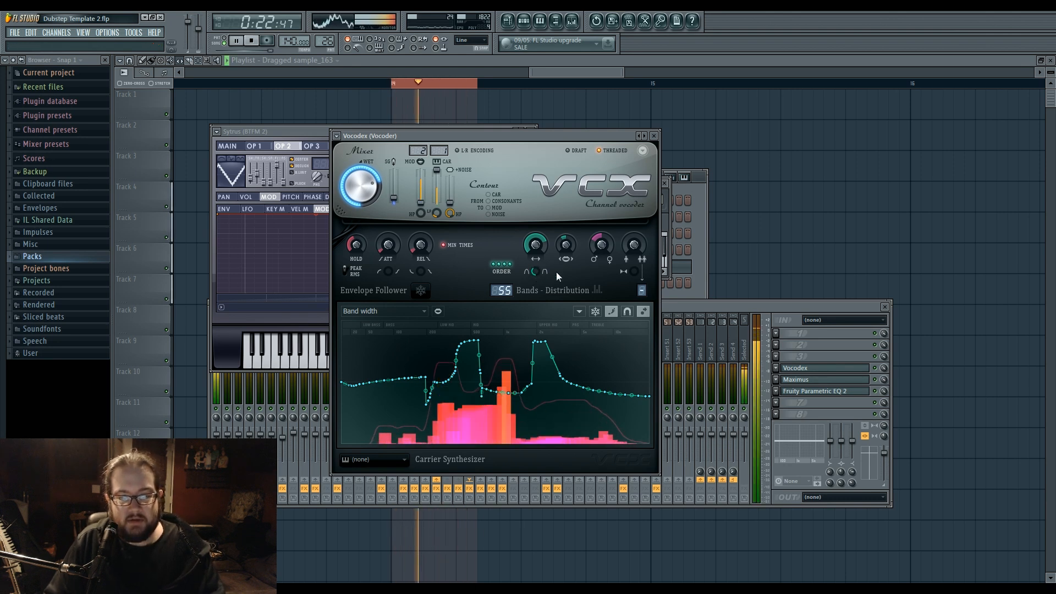
{"action": "key", "text": "space"}
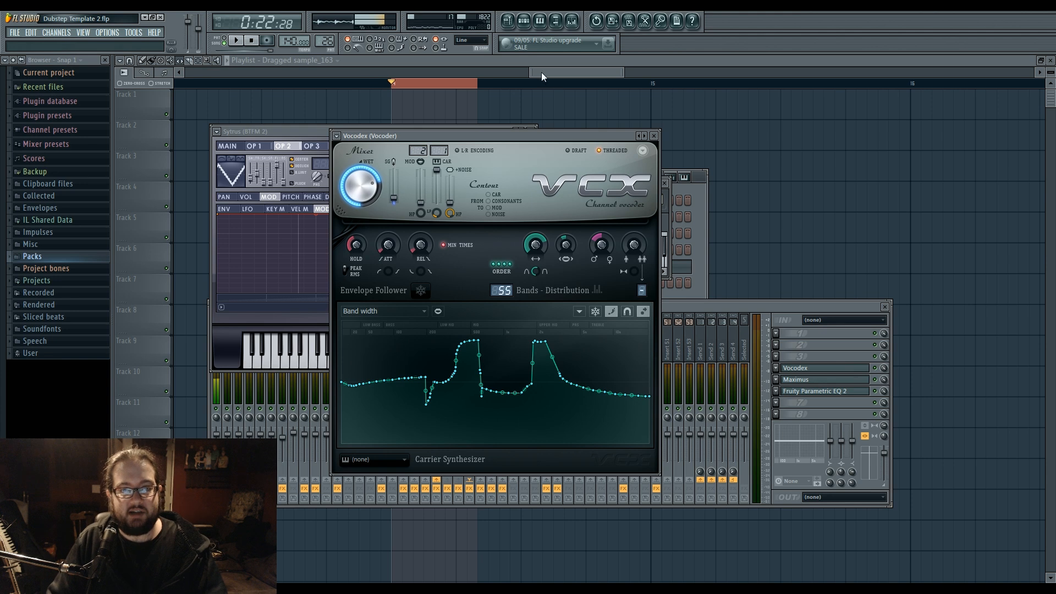
Close all open plugin and mixer windows and show the full arrangement in the playlist
{"action": "key", "text": "F12"}
{"action": "scroll", "coordinate": [498, 165], "scroll_direction": "down", "scroll_amount": 2}
{"action": "scroll", "coordinate": [505, 182], "scroll_direction": "down", "scroll_amount": 3}
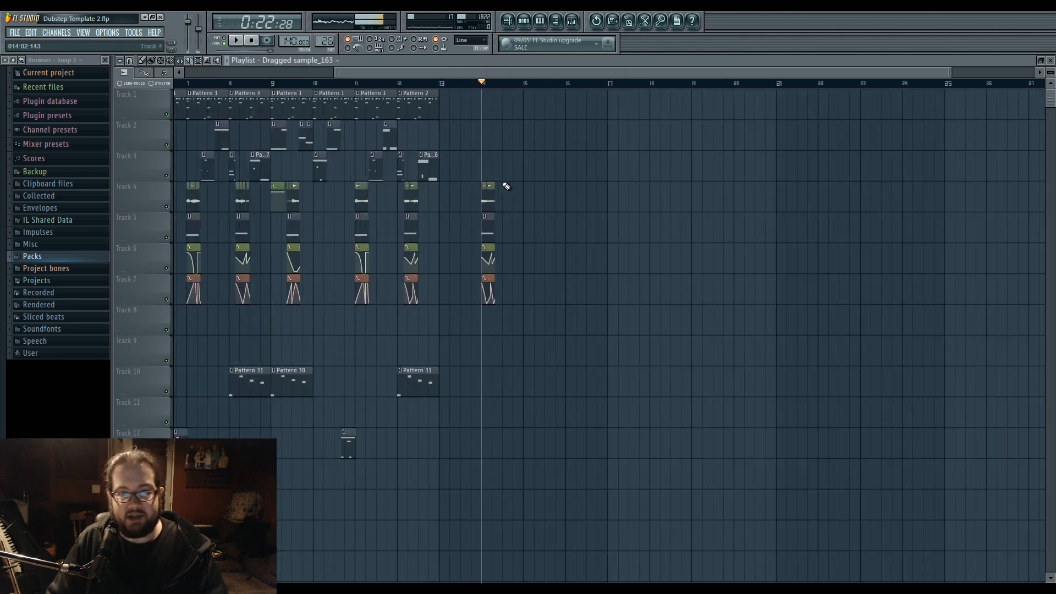
Look through the Packs folder in the sample browser and collapse it again
{"action": "left_click", "coordinate": [60, 258]}
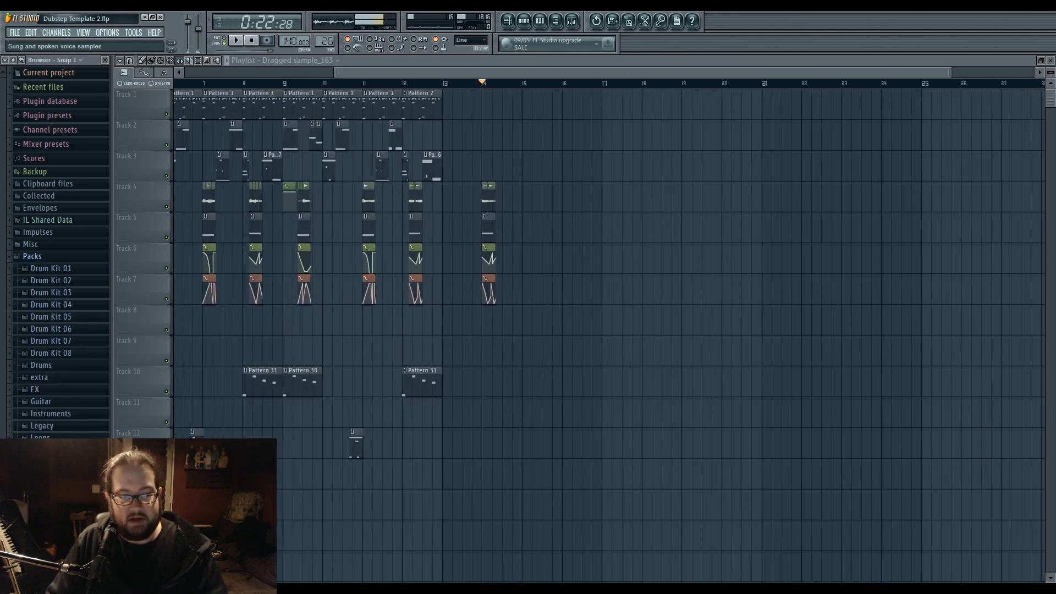
{"action": "left_click", "coordinate": [46, 511]}
{"action": "scroll", "coordinate": [69, 355], "scroll_direction": "up", "scroll_amount": 5}
{"action": "scroll", "coordinate": [69, 259], "scroll_direction": "up", "scroll_amount": 8}
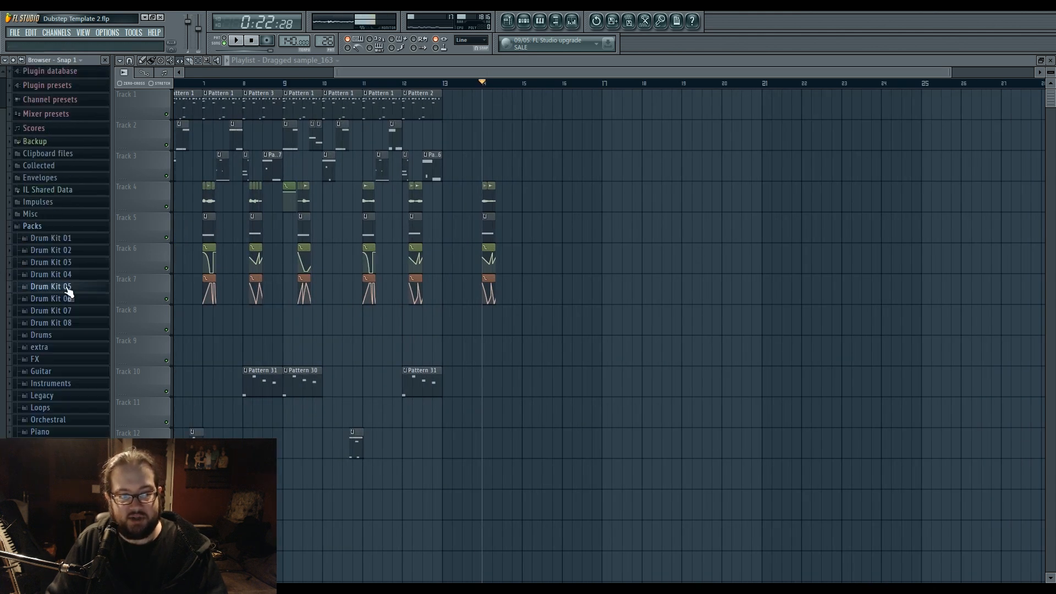
{"action": "left_click", "coordinate": [41, 257]}
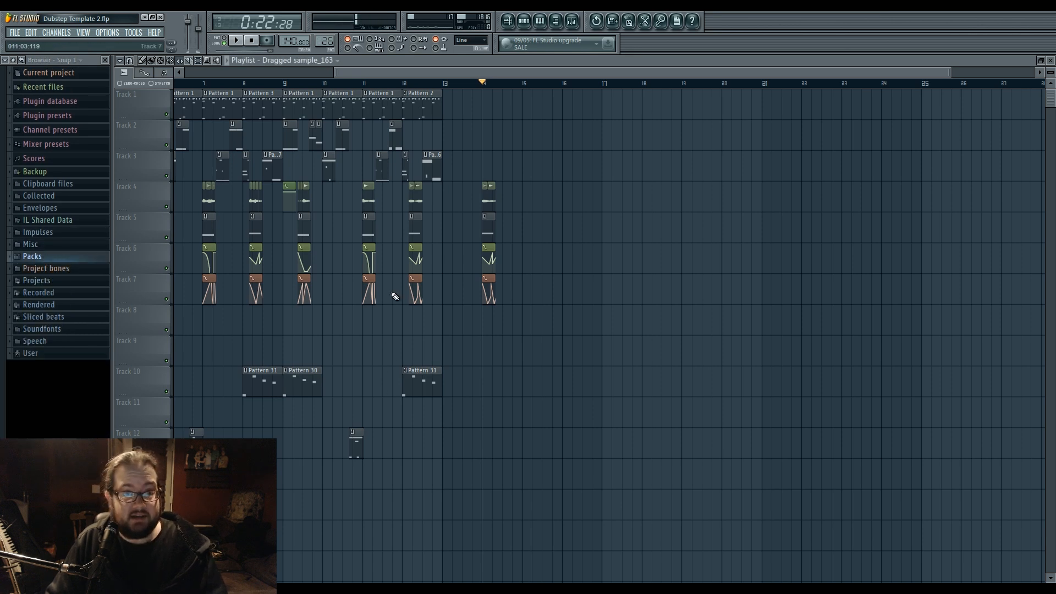
Audition the arrangement from several points between bars 5 and 12, stopping with the playhead at bar 11
{"action": "left_click", "coordinate": [412, 83]}
{"action": "key", "text": "space"}
{"action": "scroll", "coordinate": [416, 99], "scroll_direction": "left", "scroll_amount": 2}
{"action": "left_click", "coordinate": [416, 84]}
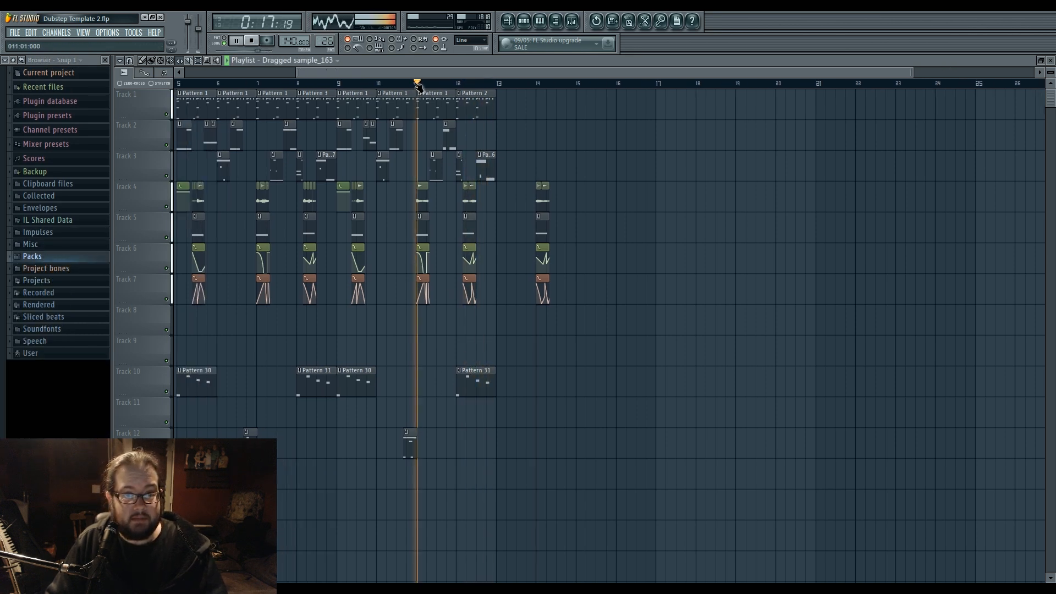
{"action": "left_click", "coordinate": [347, 83]}
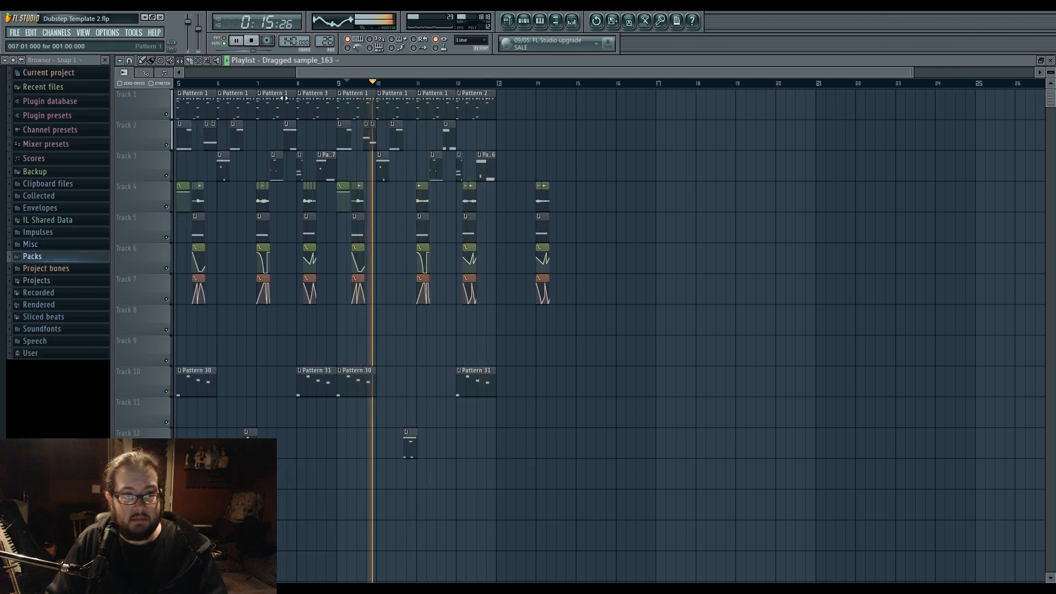
{"action": "left_click", "coordinate": [295, 84]}
{"action": "left_click", "coordinate": [259, 84]}
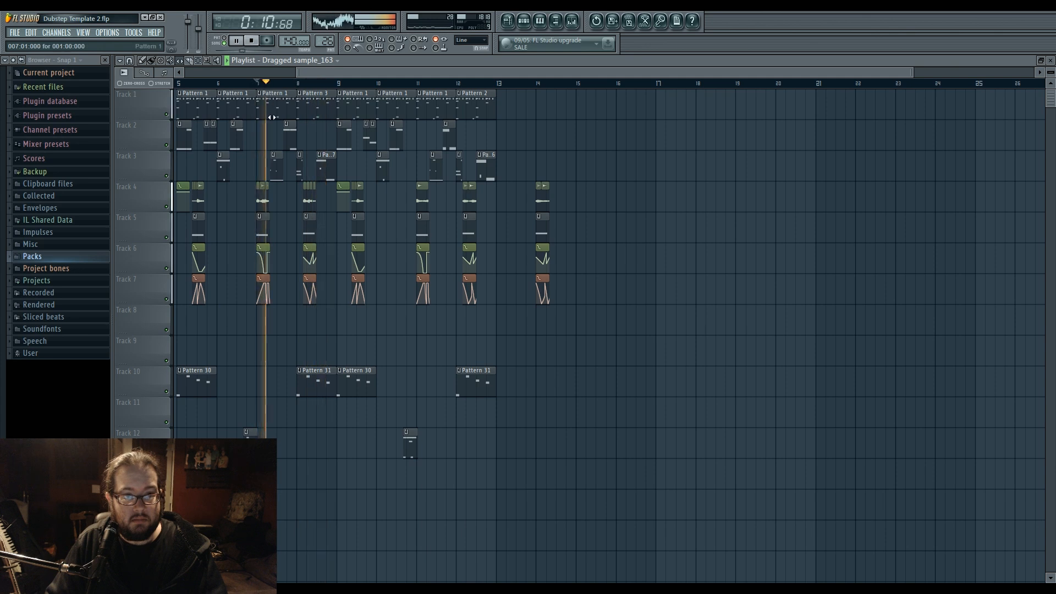
{"action": "left_click", "coordinate": [186, 84]}
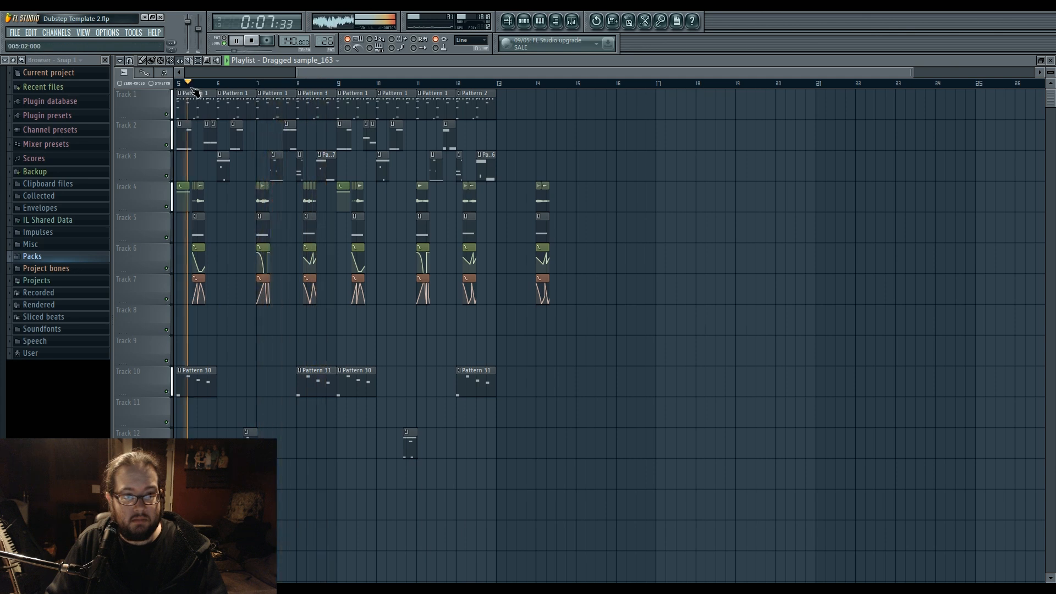
{"action": "left_click", "coordinate": [412, 84]}
{"action": "key", "text": "space"}
Copy the bar 11 group of bass sample, pattern and automation clips on tracks 4–7 to bar 15
{"action": "left_click_drag", "start_coordinate": [407, 199], "coordinate": [432, 290]}
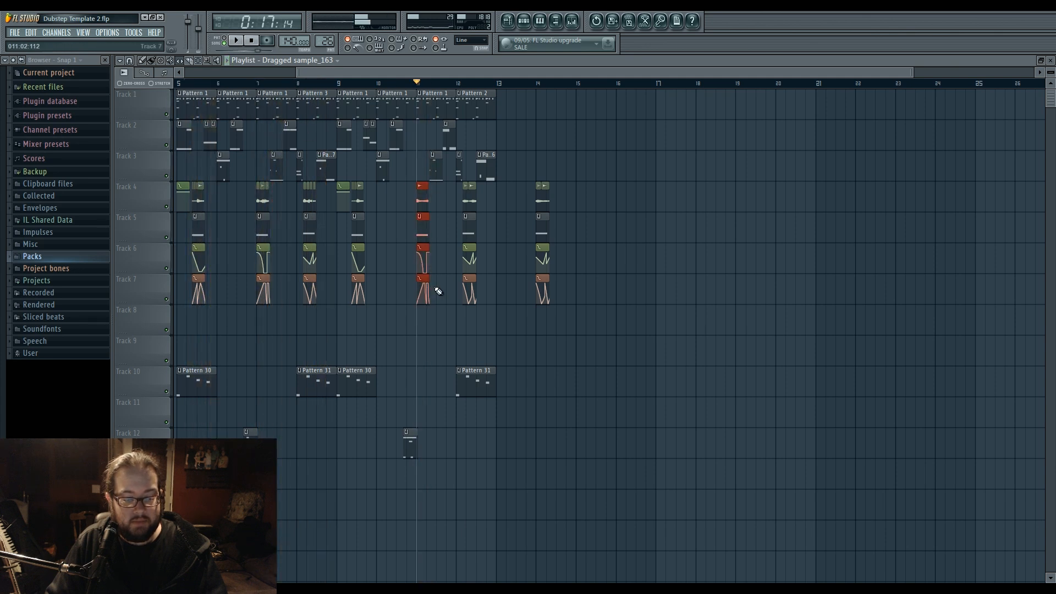
{"action": "key", "text": "ctrl+c"}
{"action": "key", "text": "ctrl+v"}
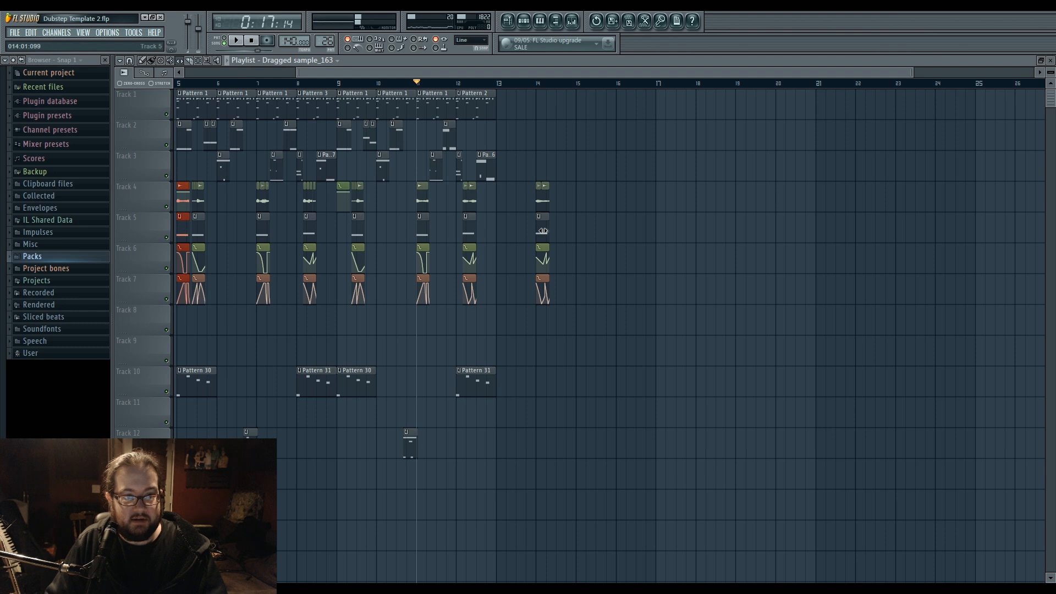
{"action": "mouse_move", "coordinate": [181, 230]}
{"action": "left_mouse_down"}
{"action": "mouse_move", "coordinate": [592, 236]}
{"action": "mouse_move", "coordinate": [583, 231]}
{"action": "left_mouse_up"}
Audition the copied bass clips at bar 15 against the clip group at bar 14, then stop playback
{"action": "left_click", "coordinate": [578, 84]}
{"action": "key", "text": "space"}
{"action": "scroll", "coordinate": [602, 217], "scroll_direction": "up", "scroll_amount": 3}
{"action": "scroll", "coordinate": [600, 221], "scroll_direction": "up", "scroll_amount": 2}
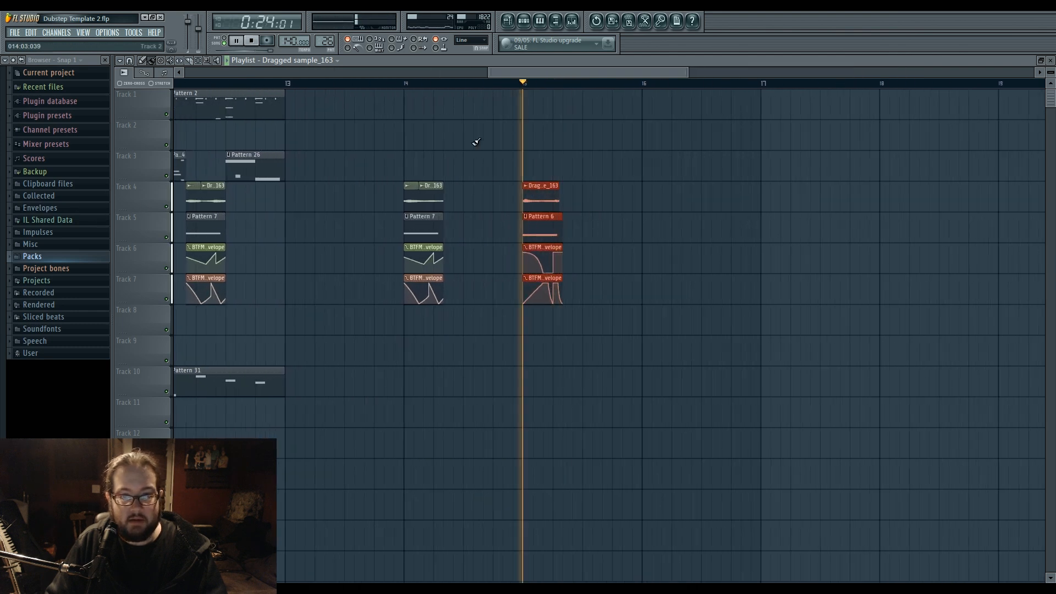
{"action": "left_click", "coordinate": [407, 84]}
{"action": "left_click", "coordinate": [520, 84]}
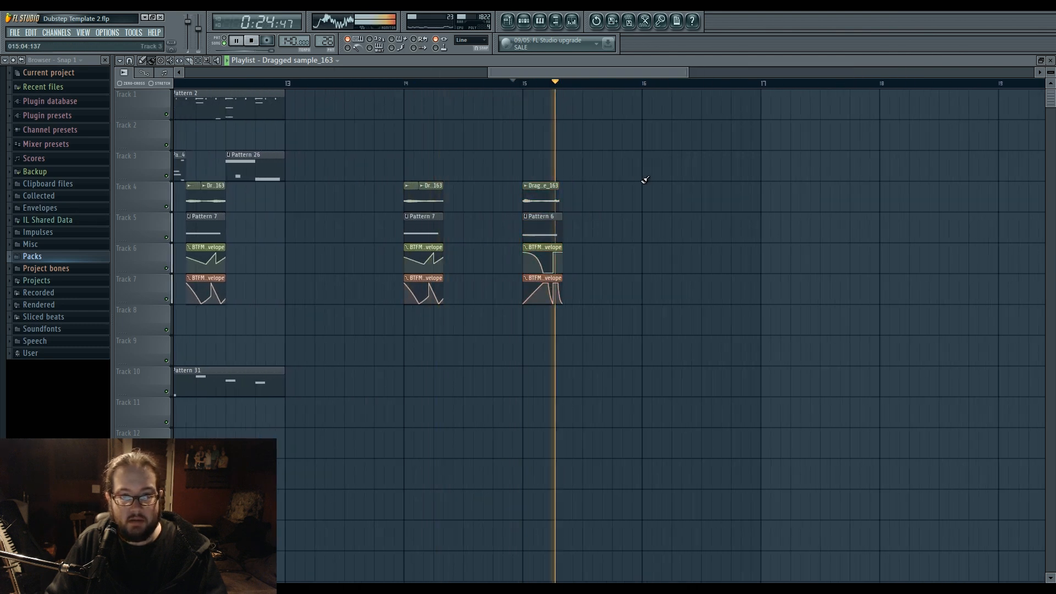
{"action": "key", "text": "space"}
Examine the Modulation Y #3 automation envelope at bar 15 and how it fits in the overall arrangement
{"action": "scroll", "coordinate": [464, 345], "scroll_direction": "up", "scroll_amount": 2}
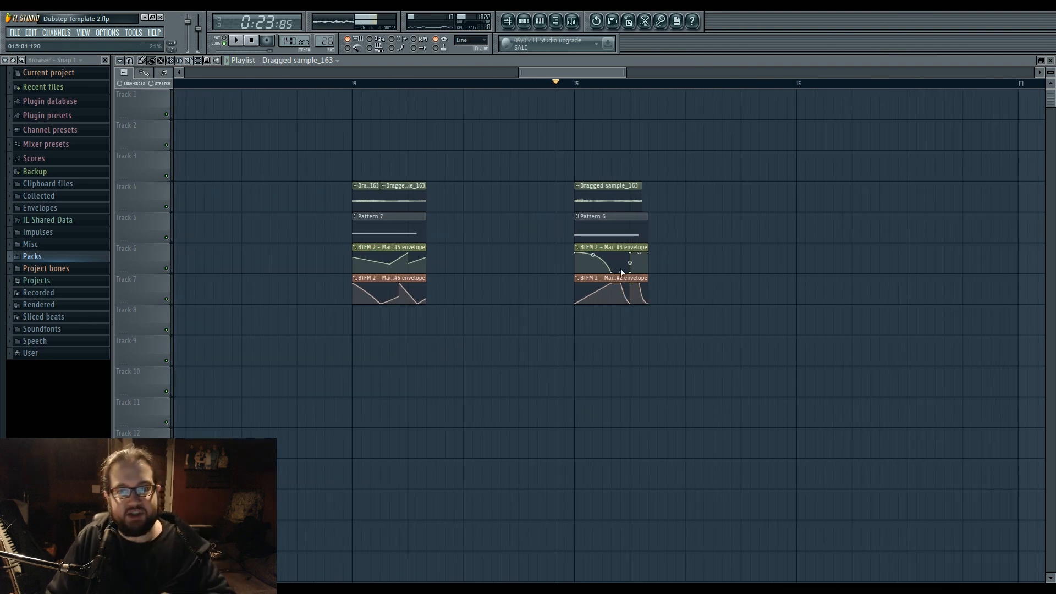
{"action": "left_click_drag", "start_coordinate": [593, 257], "coordinate": [593, 256]}
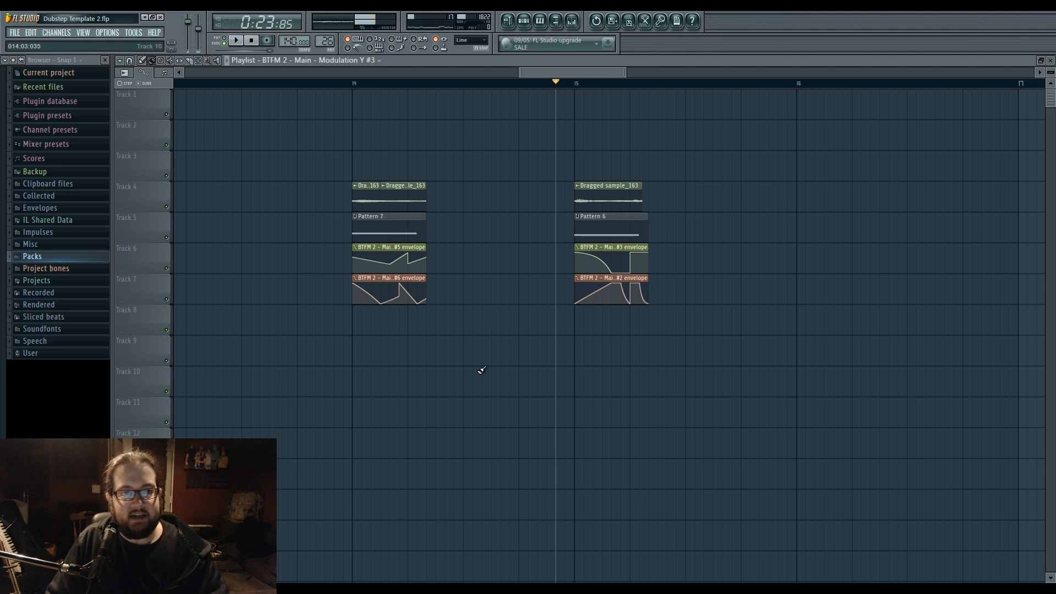
{"action": "scroll", "coordinate": [481, 368], "scroll_direction": "down", "scroll_amount": 4}
{"action": "scroll", "coordinate": [704, 397], "scroll_direction": "up", "scroll_amount": 3}
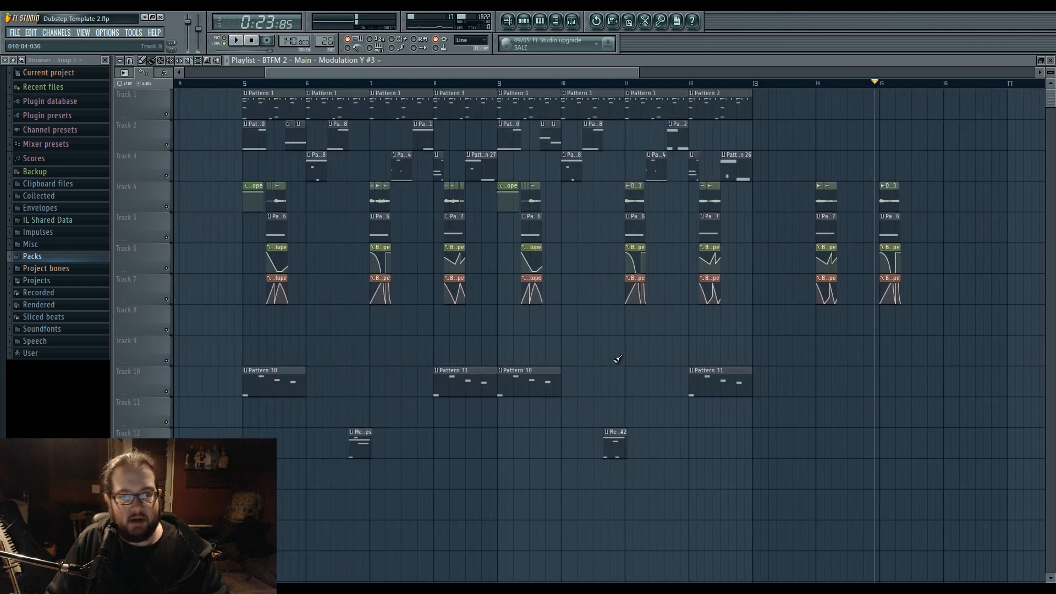
{"action": "scroll", "coordinate": [756, 325], "scroll_direction": "up", "scroll_amount": 4}
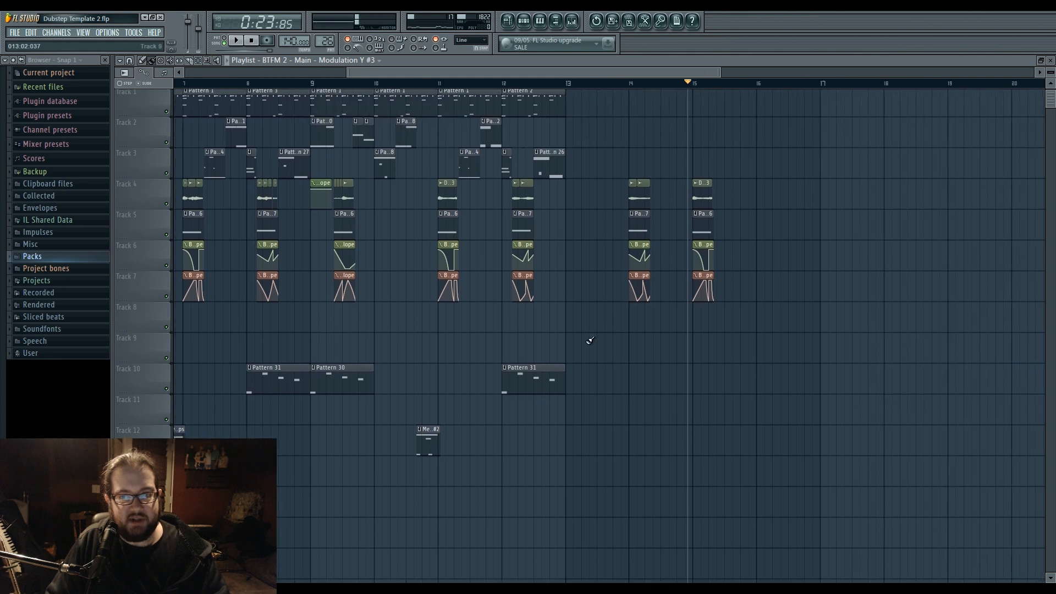